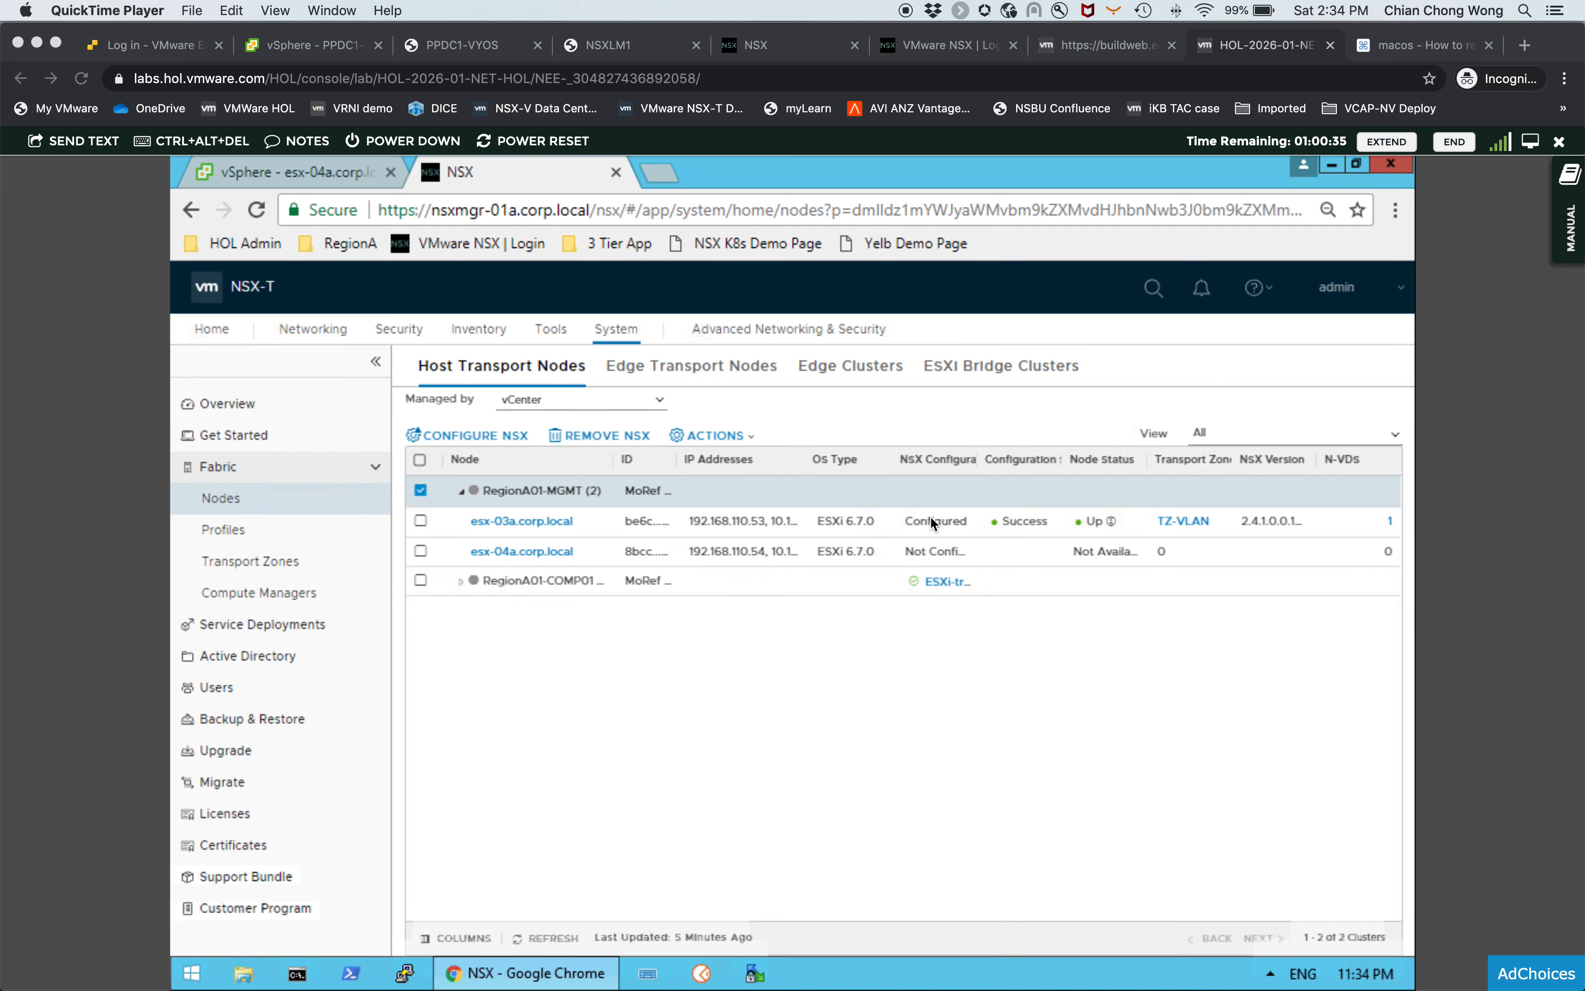
- Switch to the vSphere Client and view the virtual switches of host esx-03a.corp.local
left_click(329, 175)
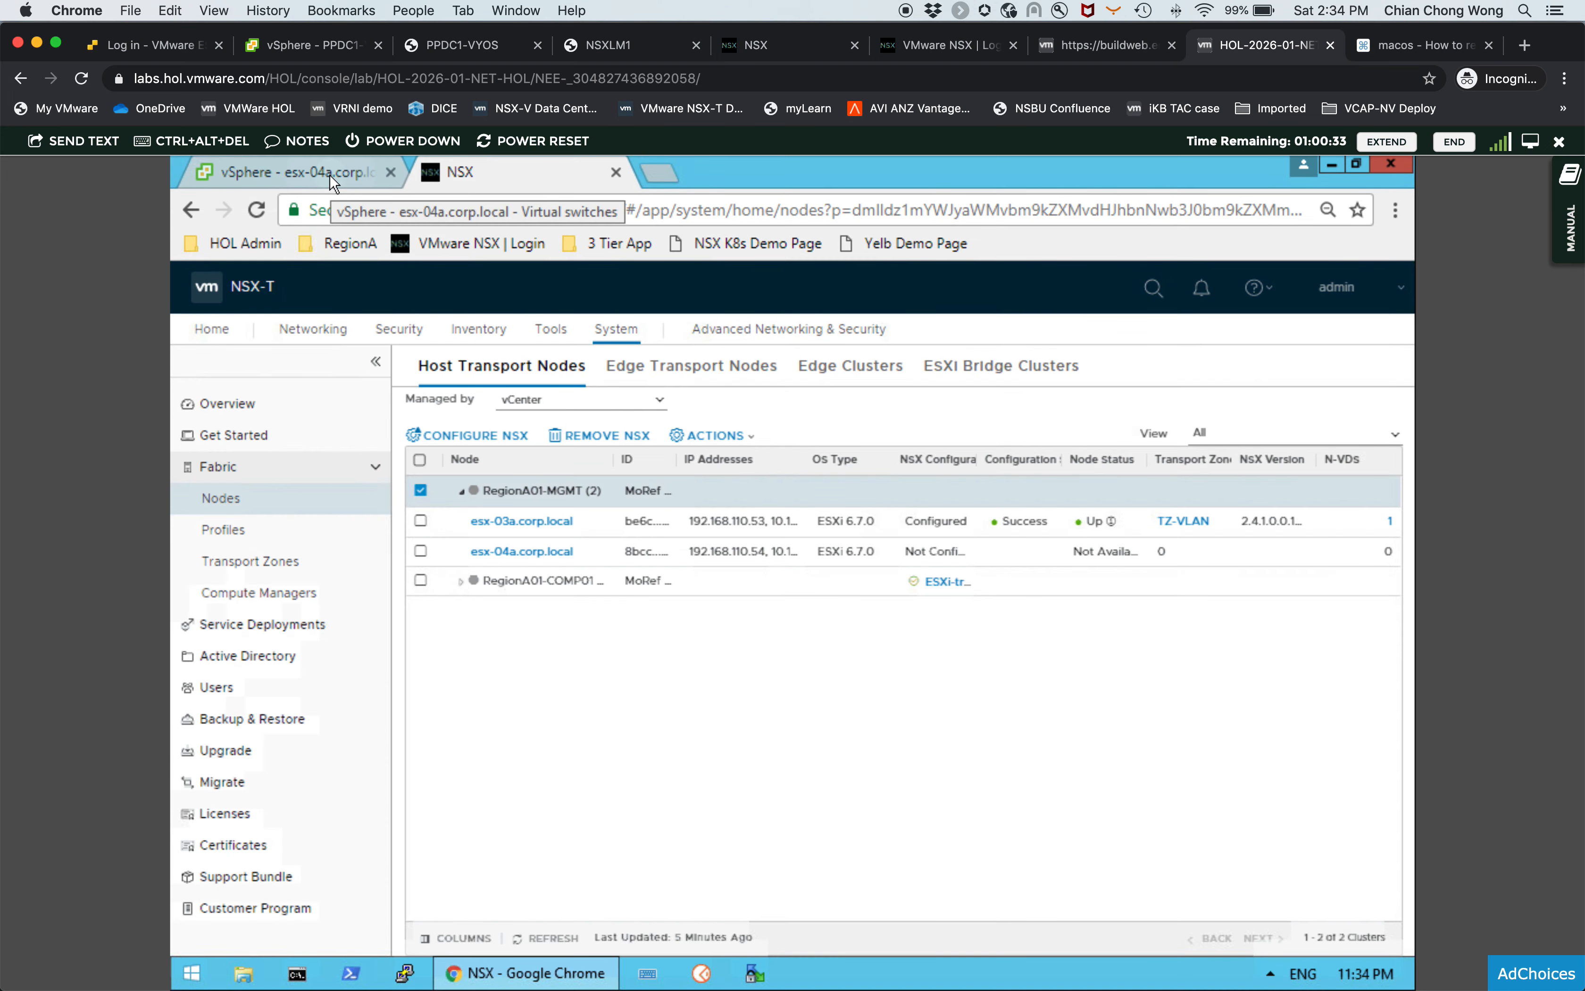
left_click(353, 178)
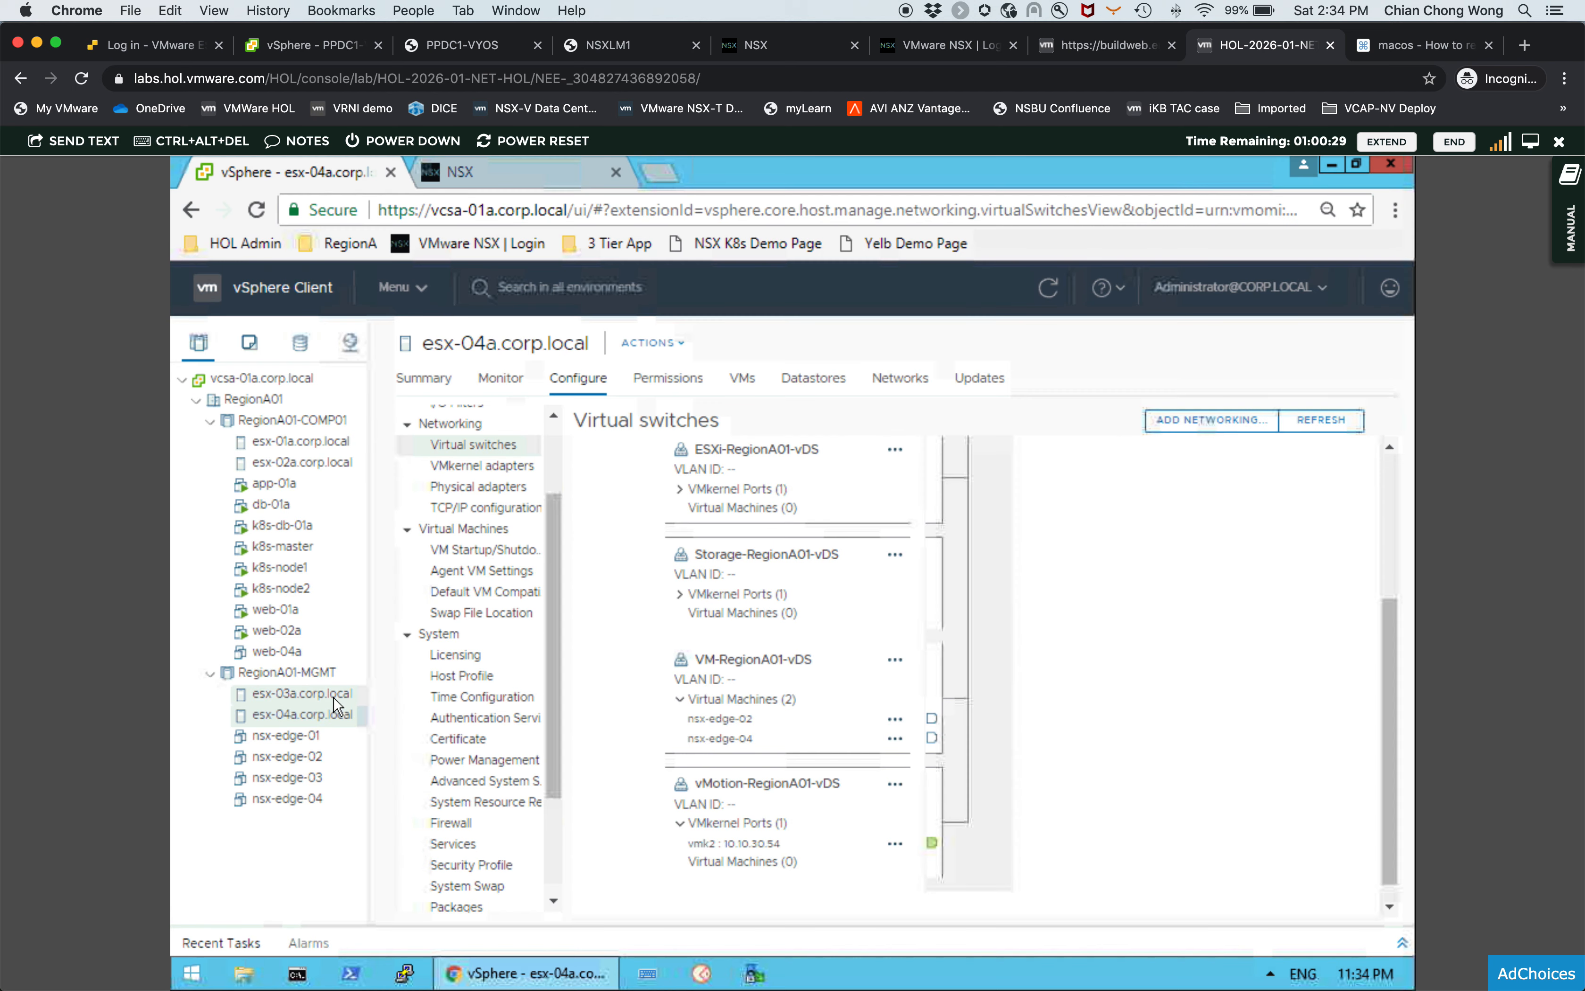
left_click(343, 696)
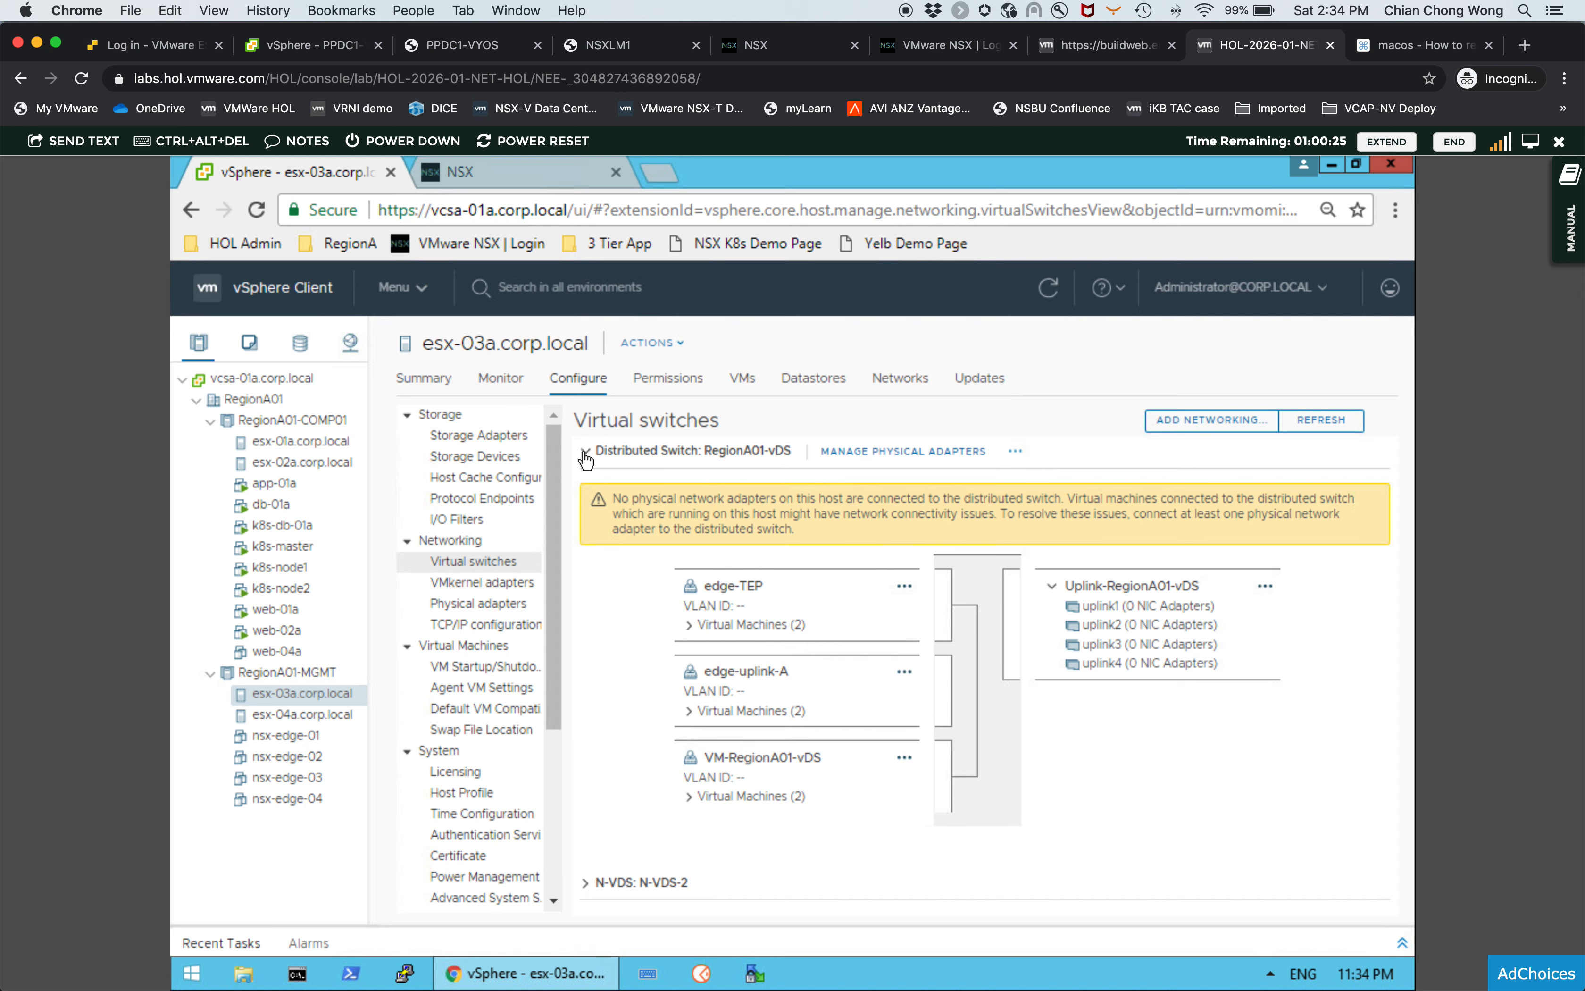
- Examine the VMkernel ports of the Uplink, storage and vmotion port groups on esx-03a's N-VDS-2 switch
left_click(585, 452)
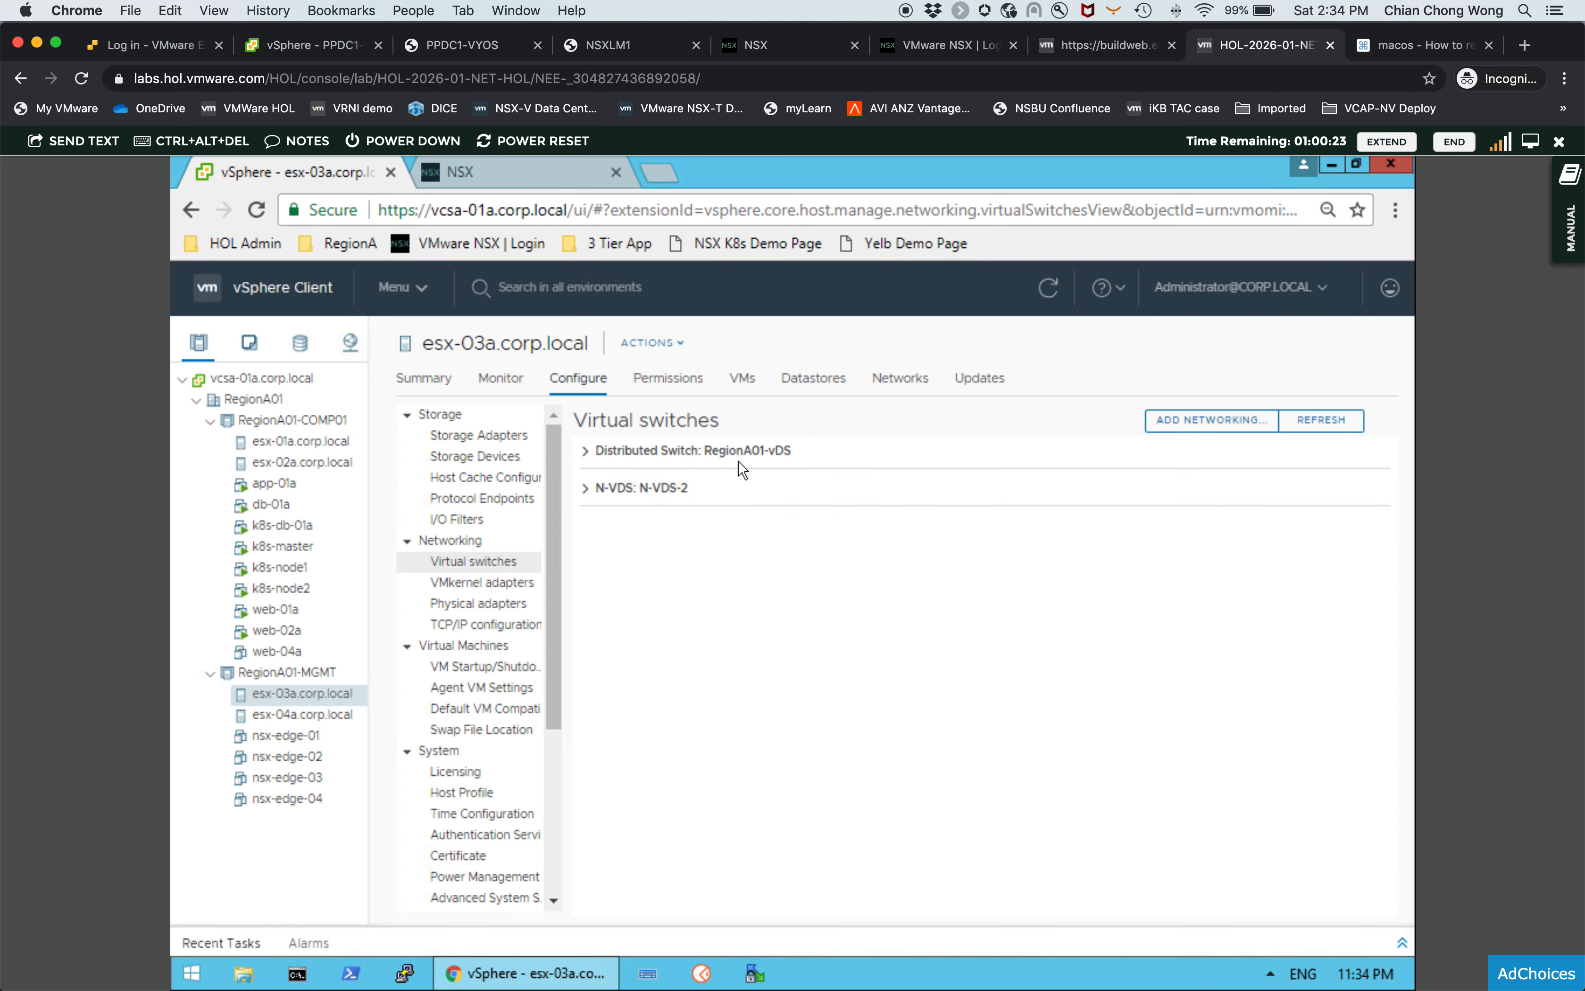
left_click(586, 493)
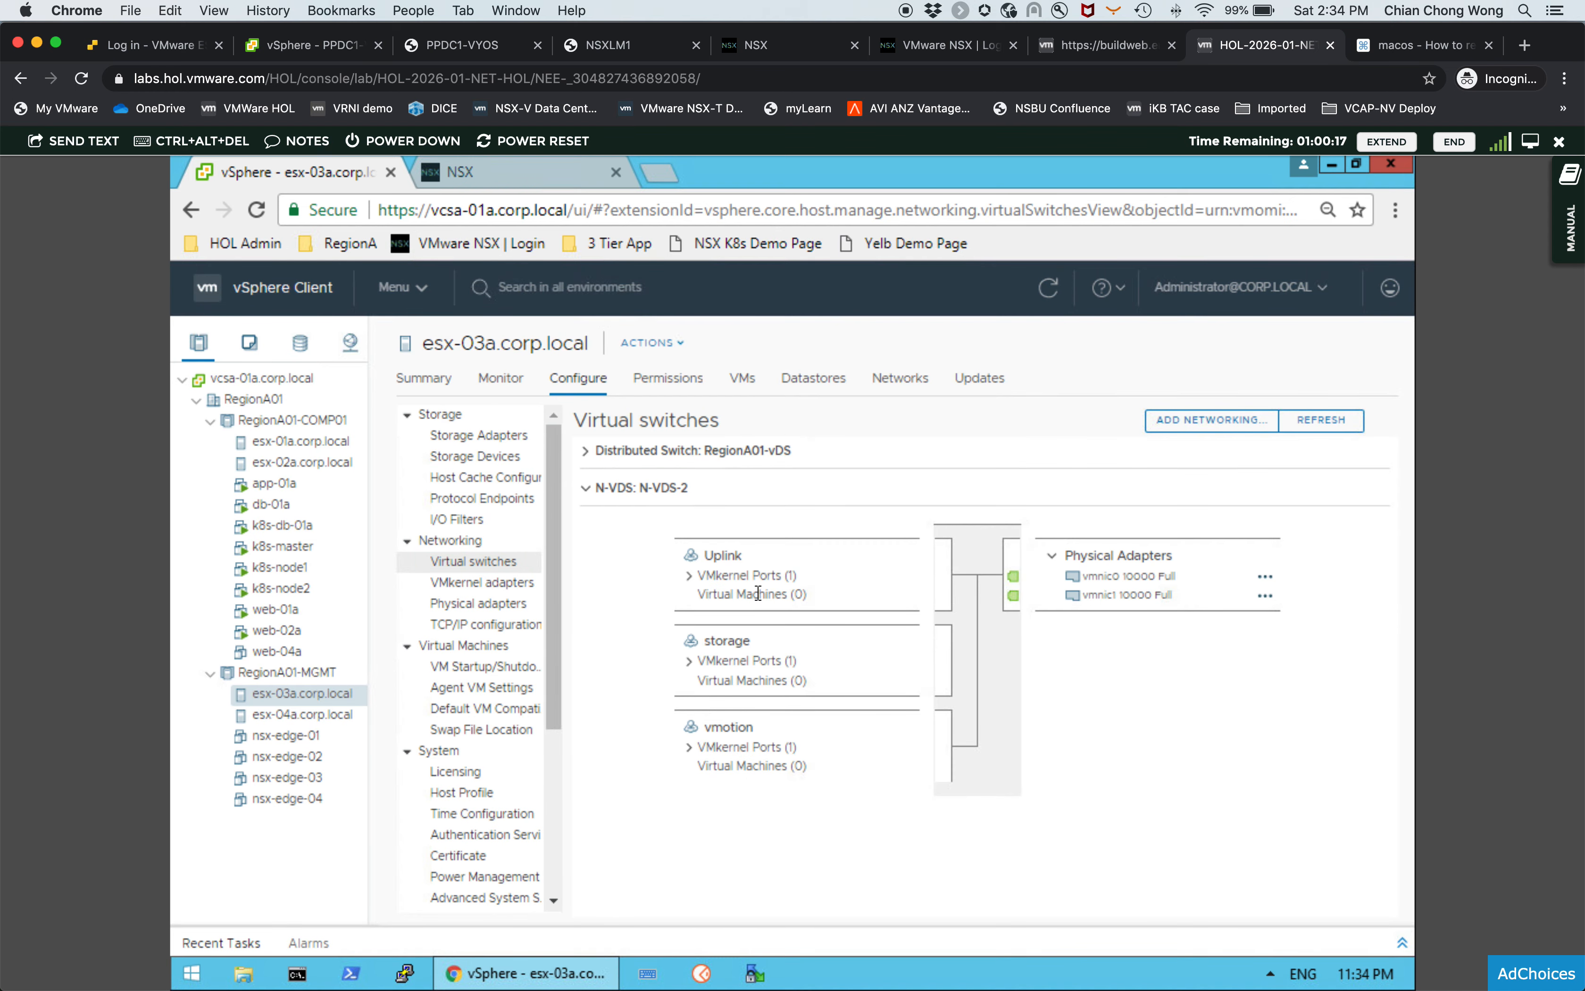
left_click(689, 579)
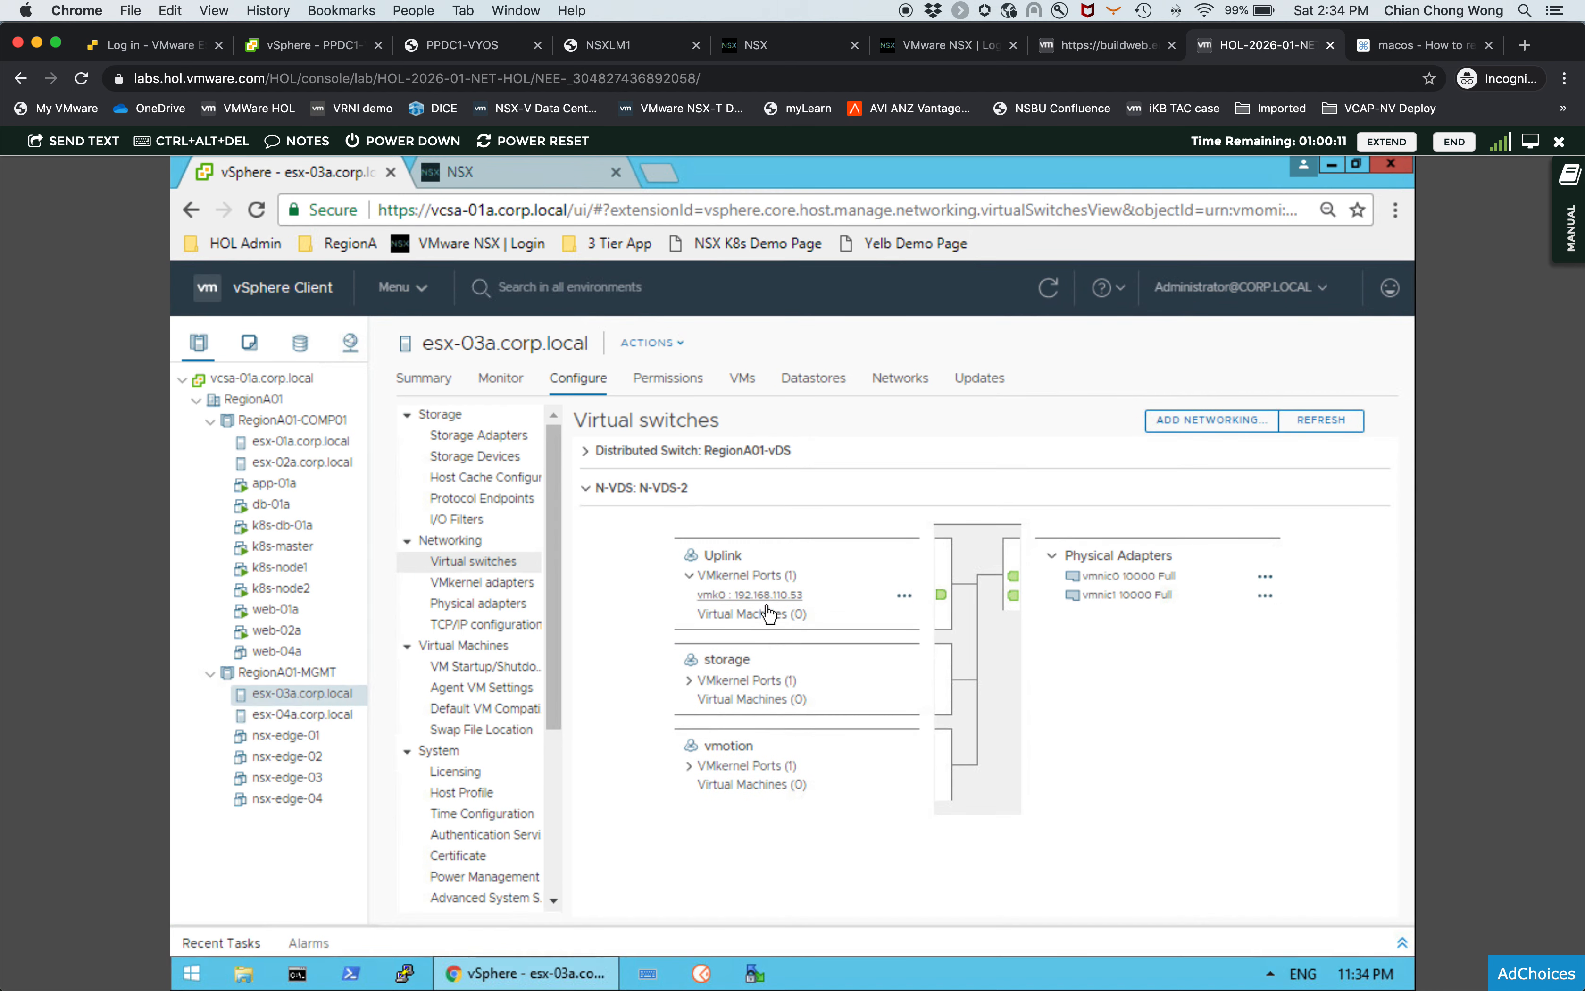
left_click(689, 683)
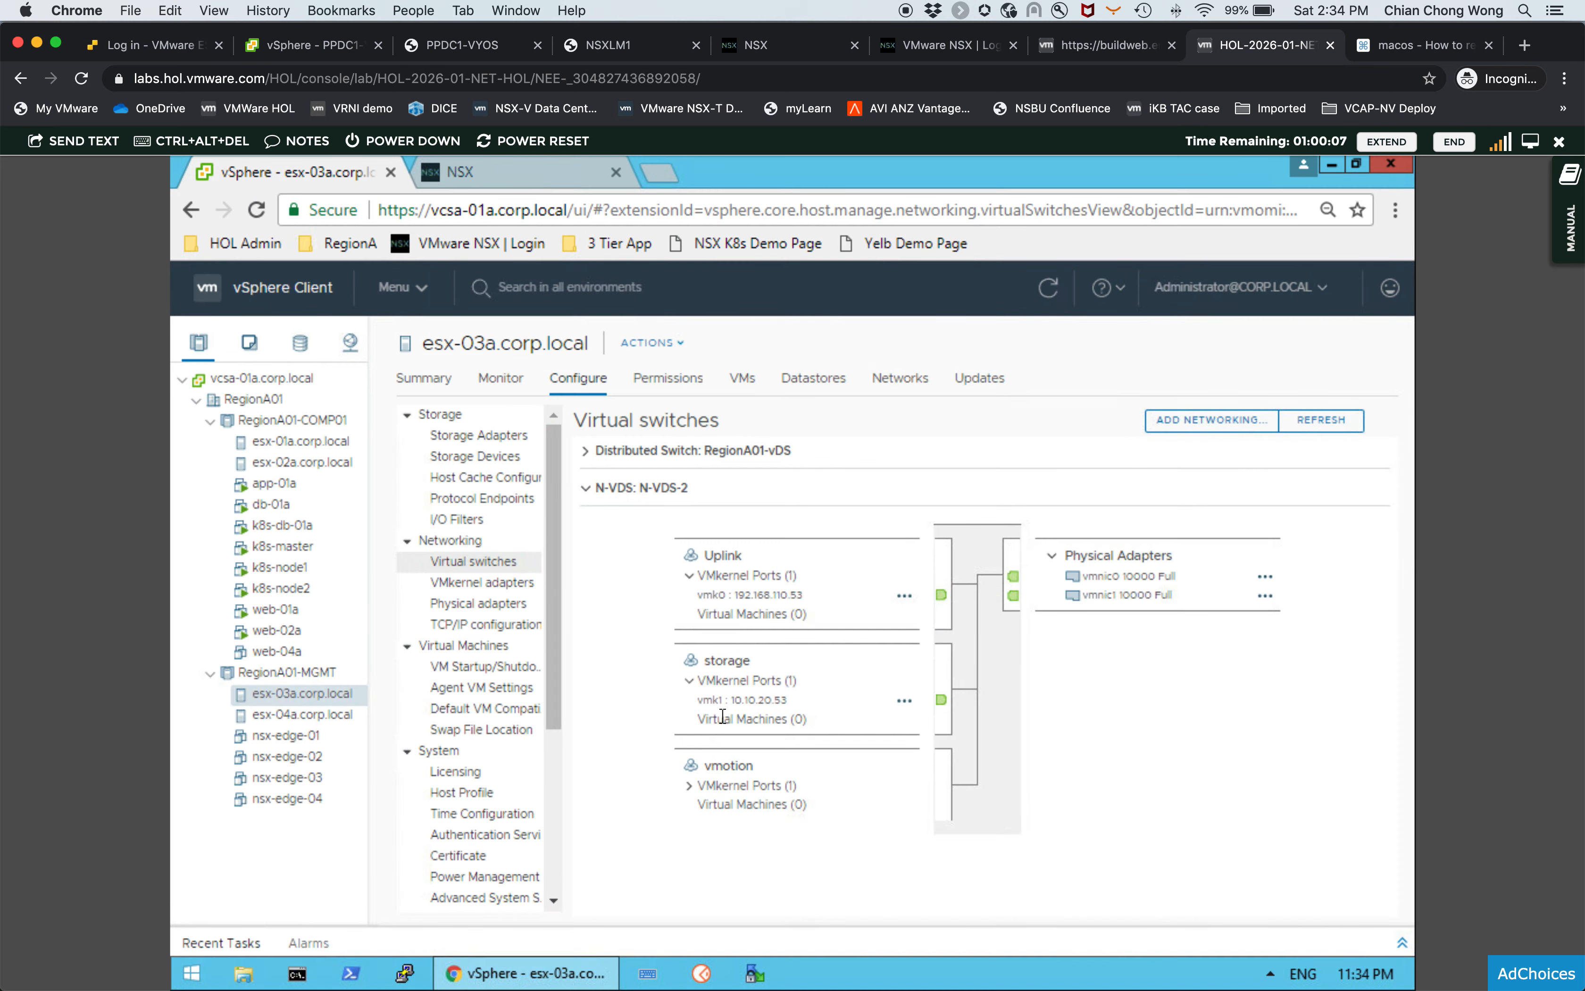
left_click(690, 786)
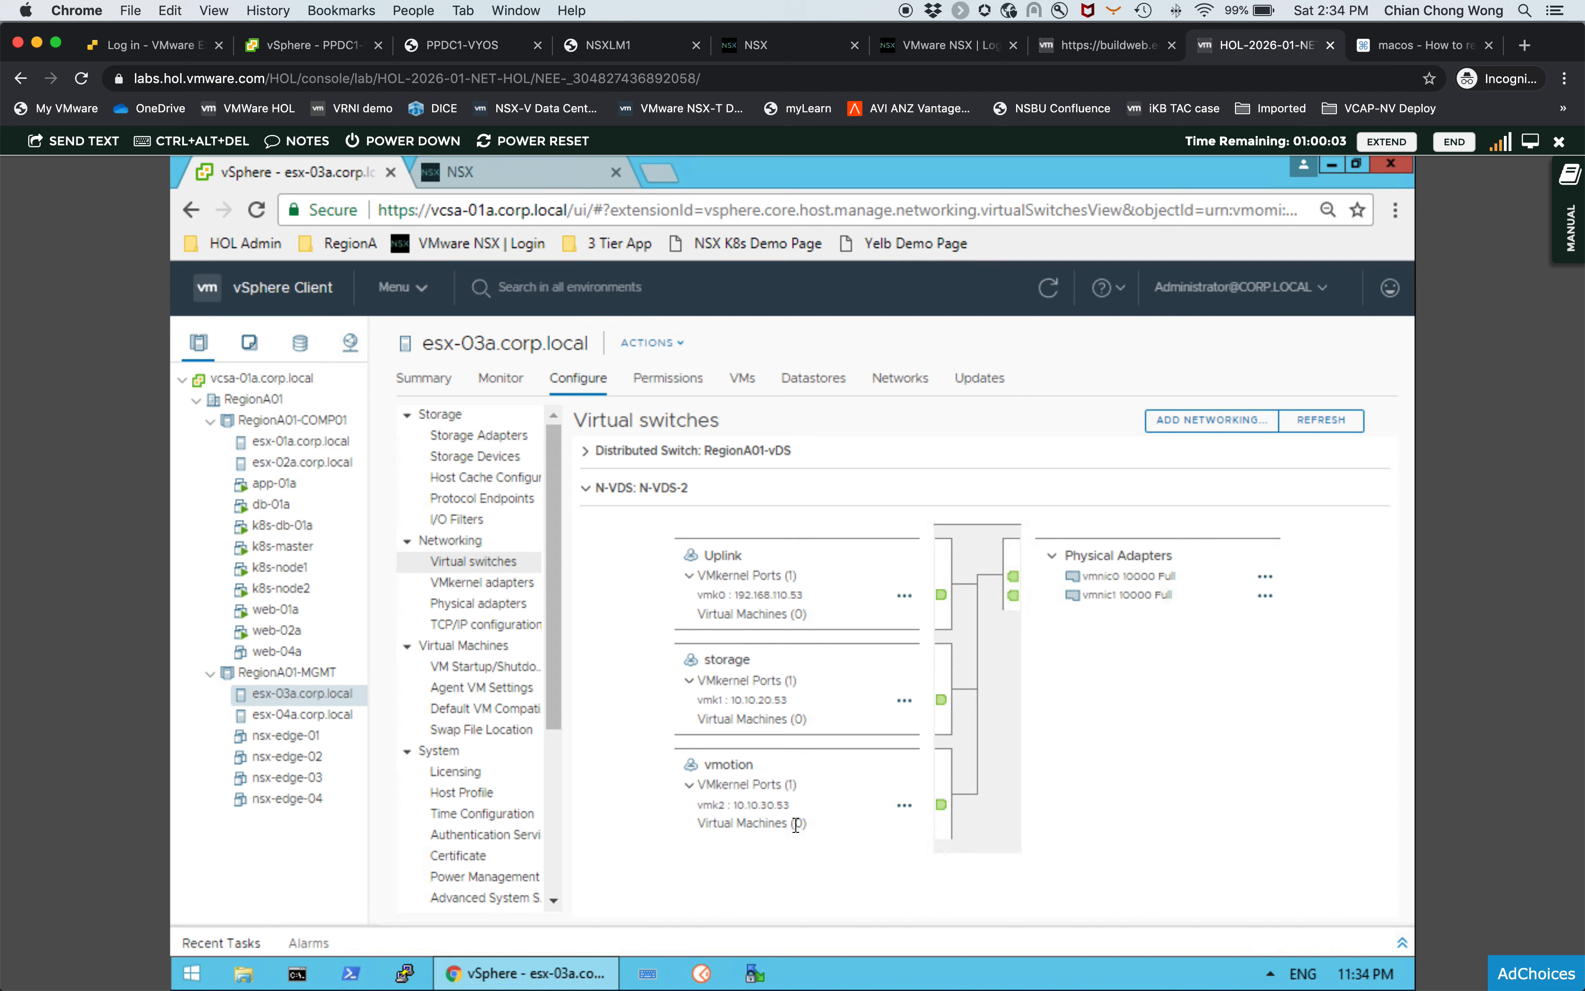
- Review the RegionA01-vDS distributed switch layout on esx-03a and collapse both switches
left_click(586, 491)
left_click(587, 452)
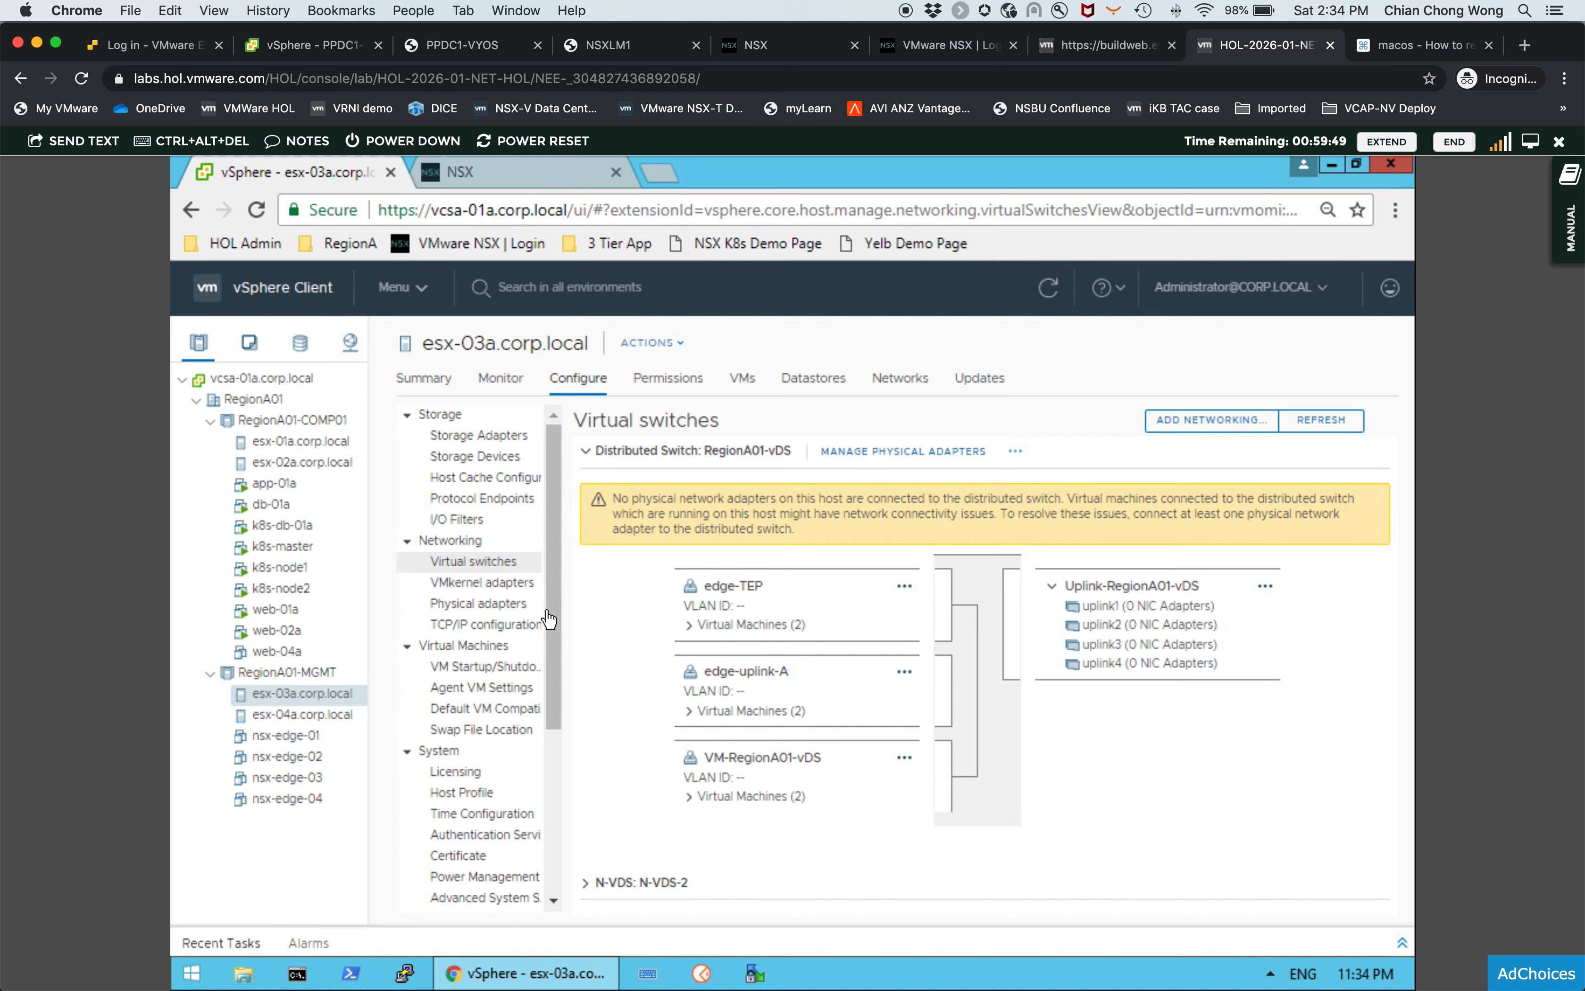
left_click(586, 455)
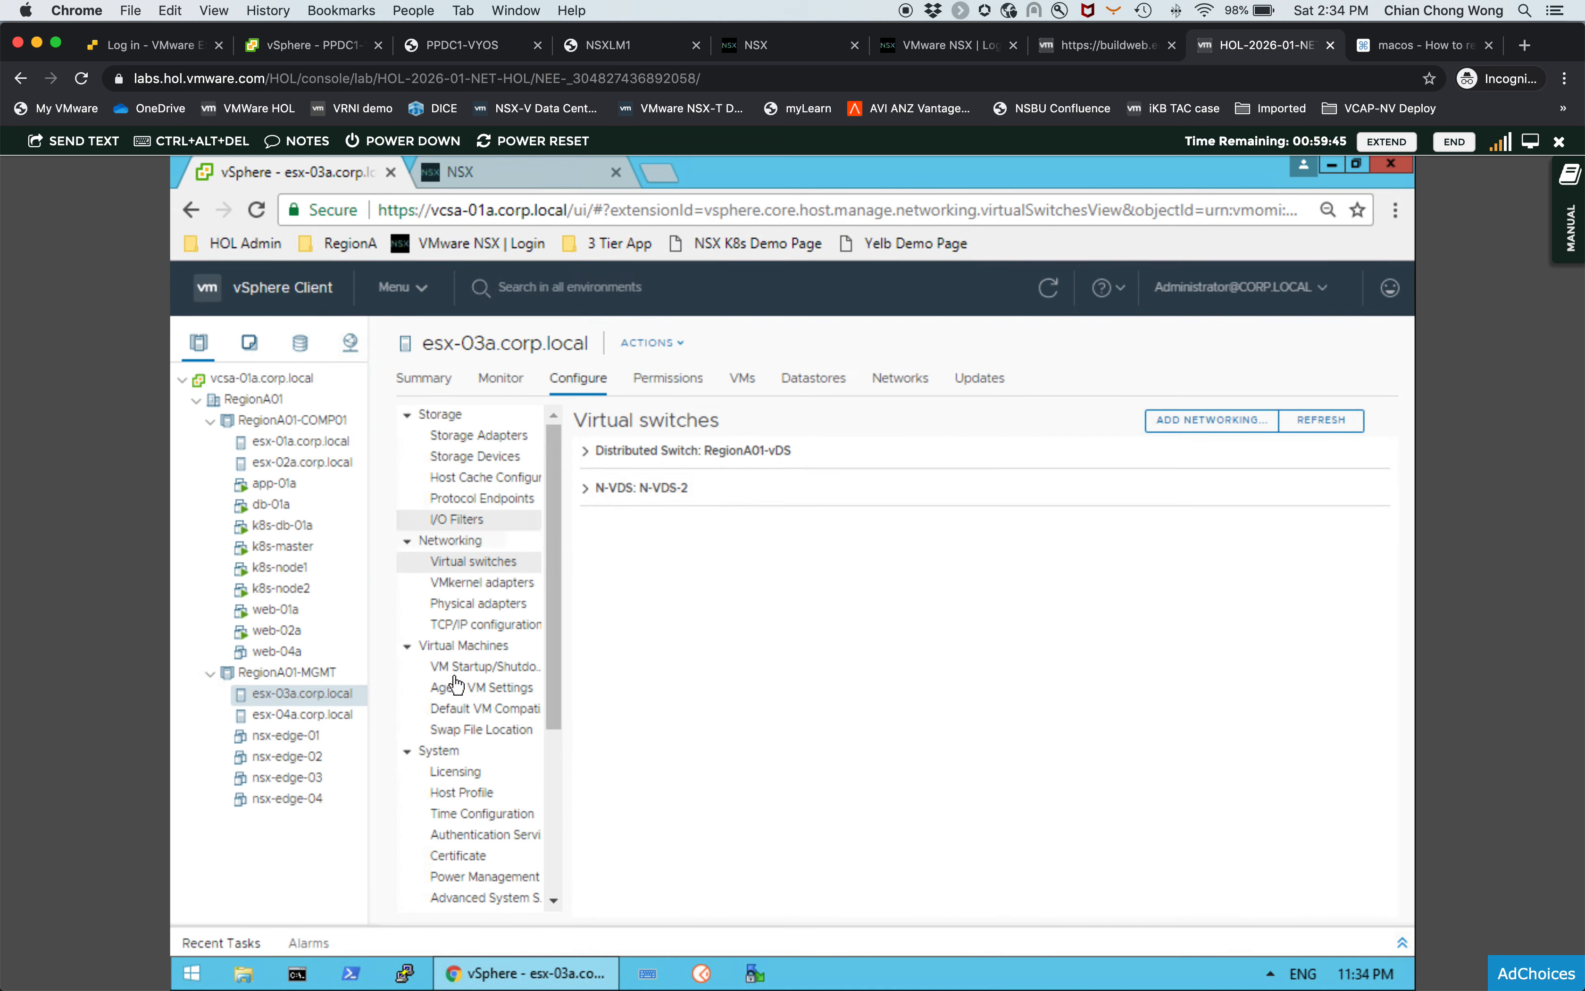
- Open the Edit Settings dialog of the nsx-edge-01 virtual machine
left_click(334, 739)
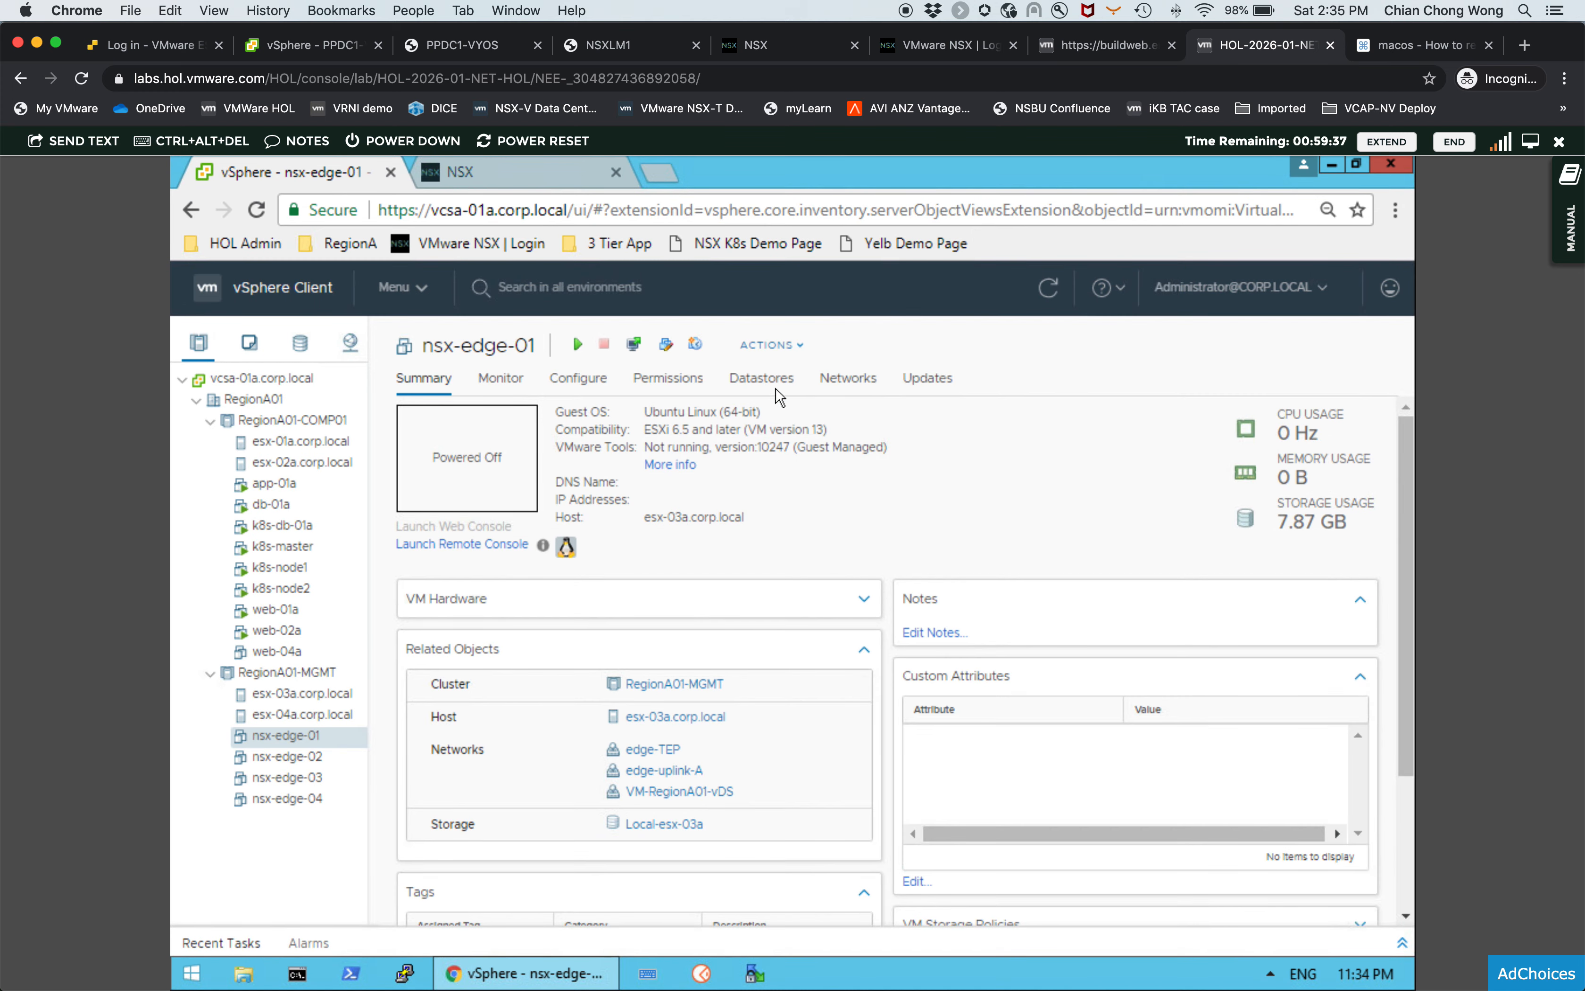
left_click(790, 354)
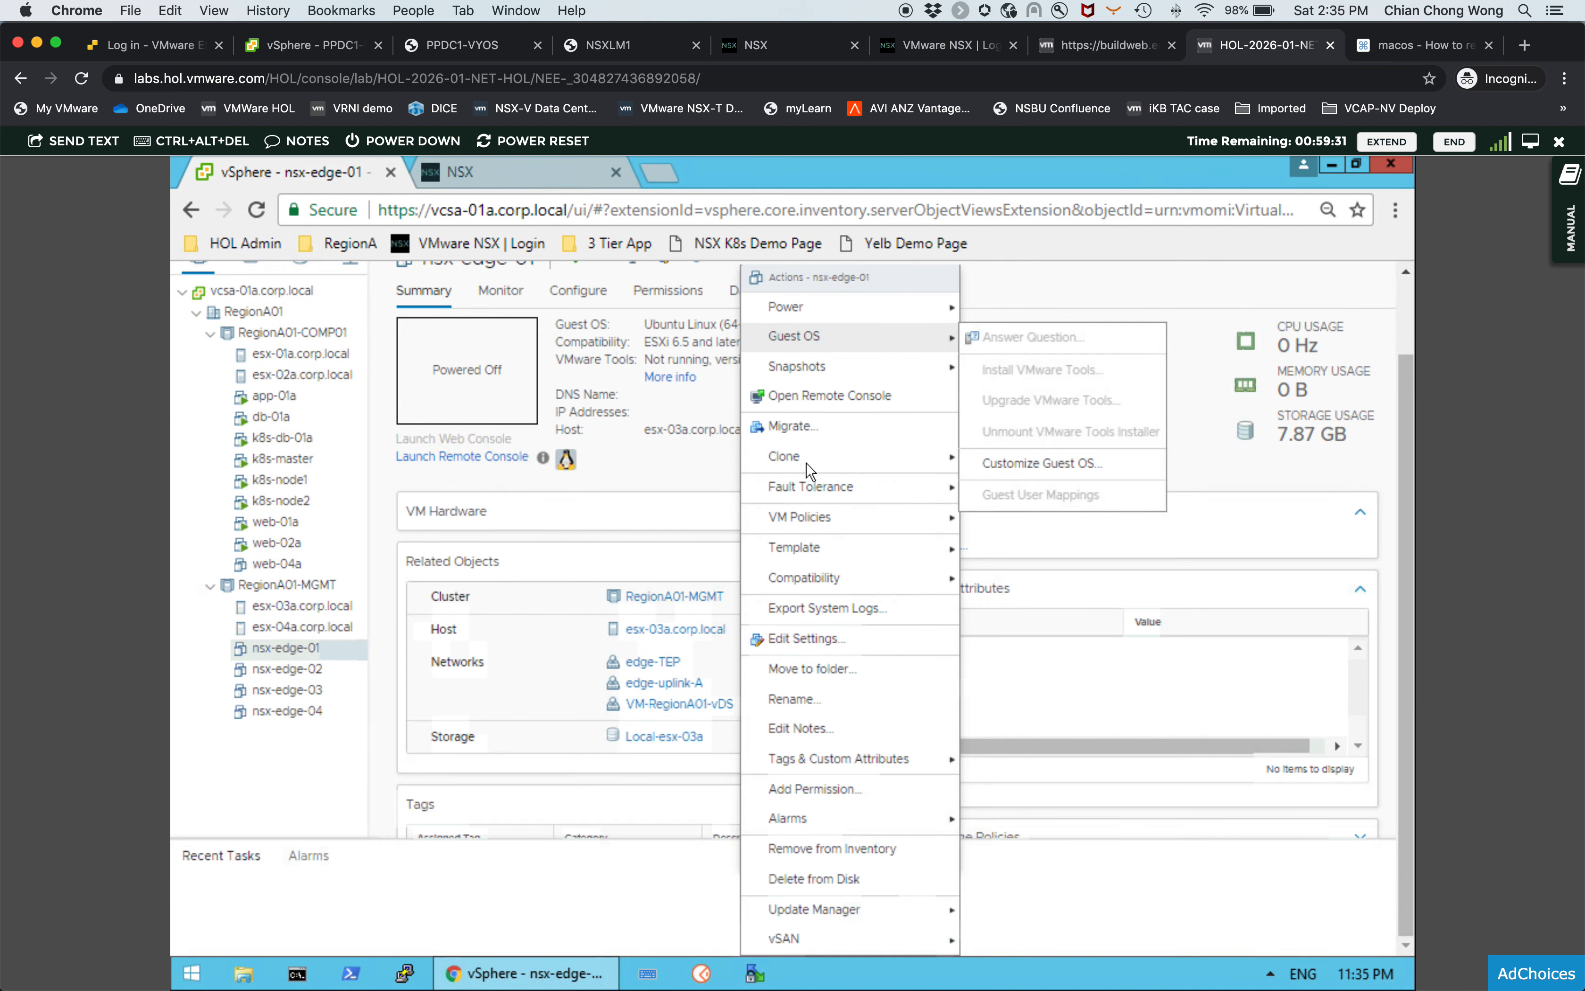
left_click(805, 639)
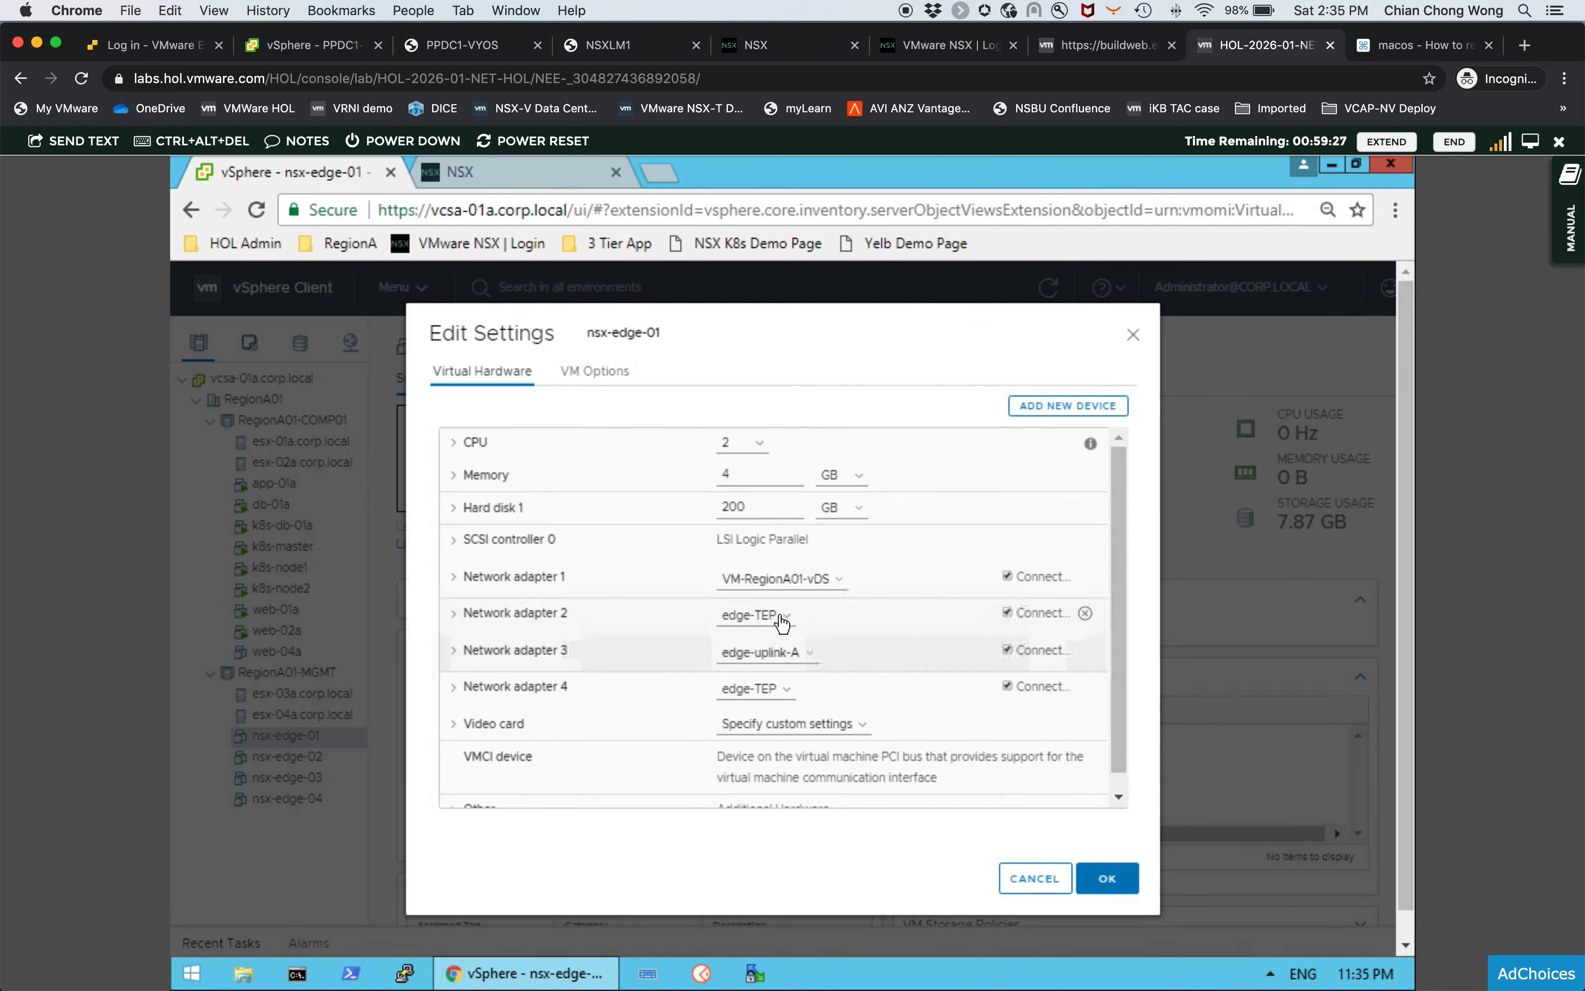
- Browse the networks available for network adapter 1 and close the dialogs without changes
left_click(792, 581)
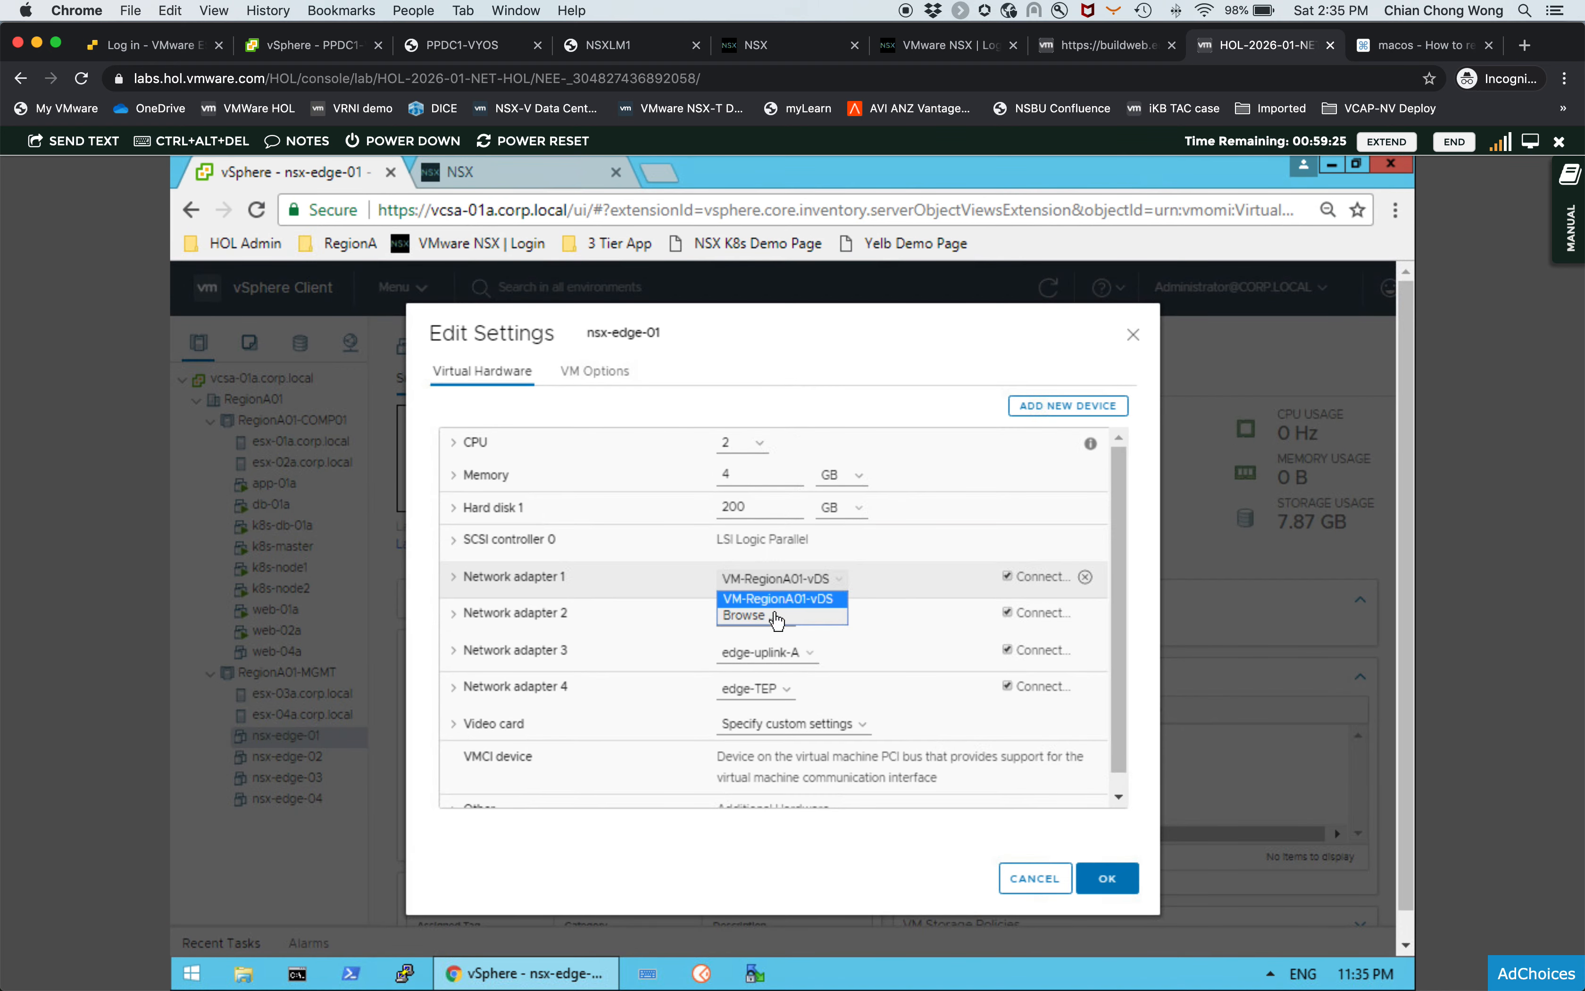
left_click(771, 616)
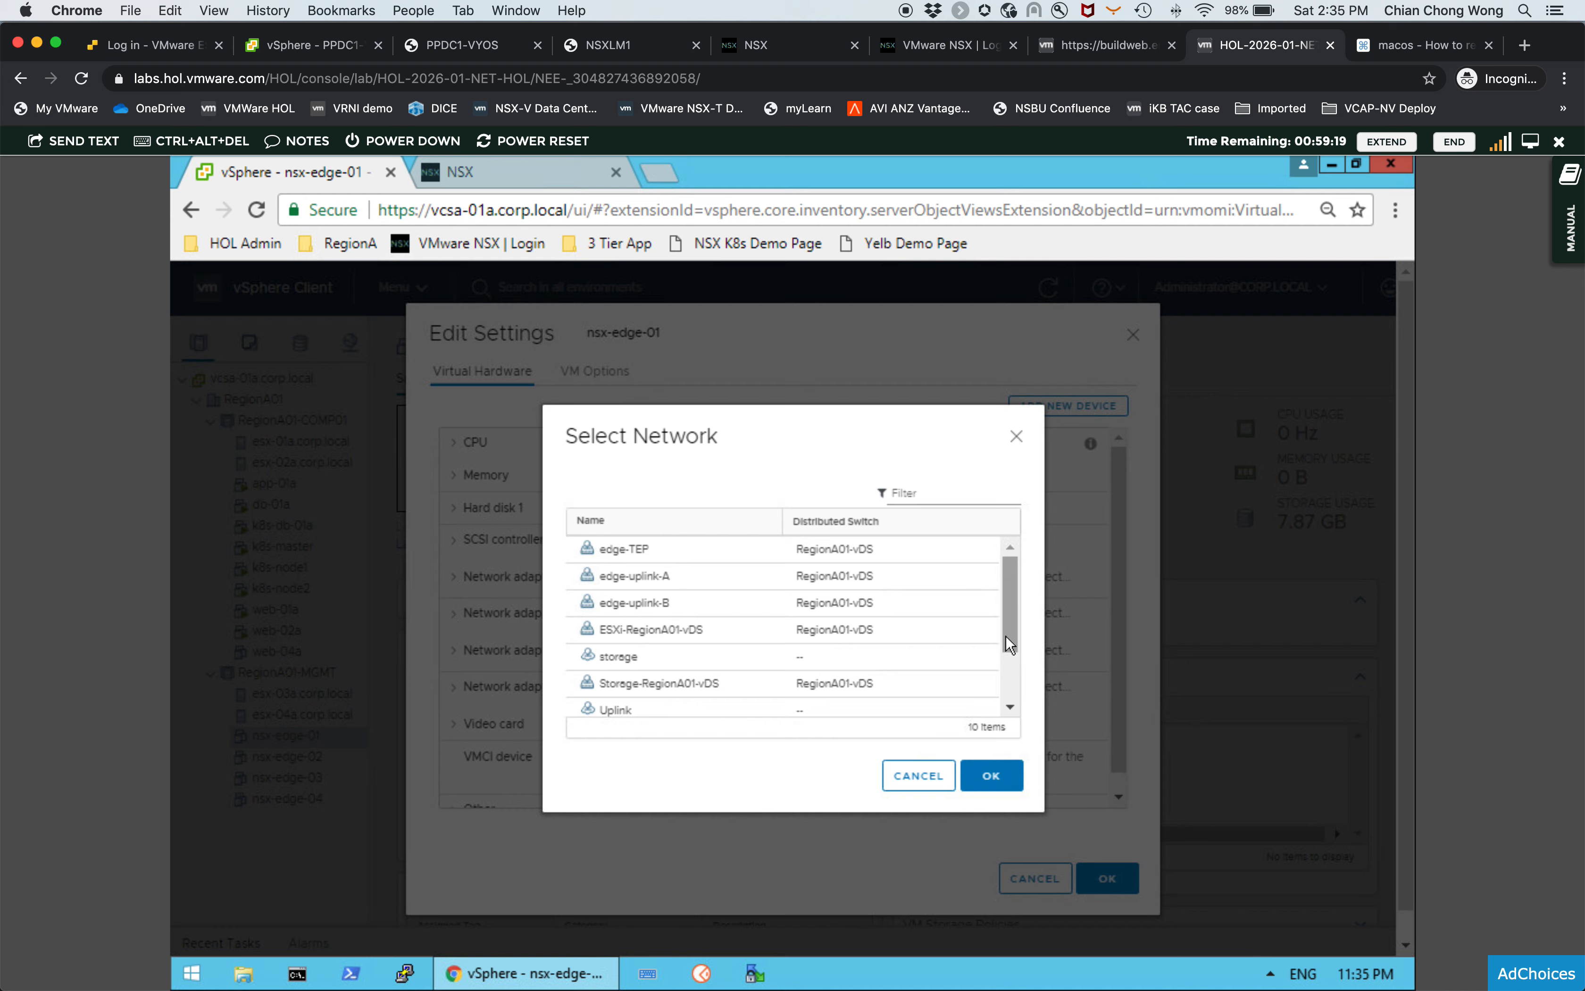
scroll(1005, 636, "down", 1)
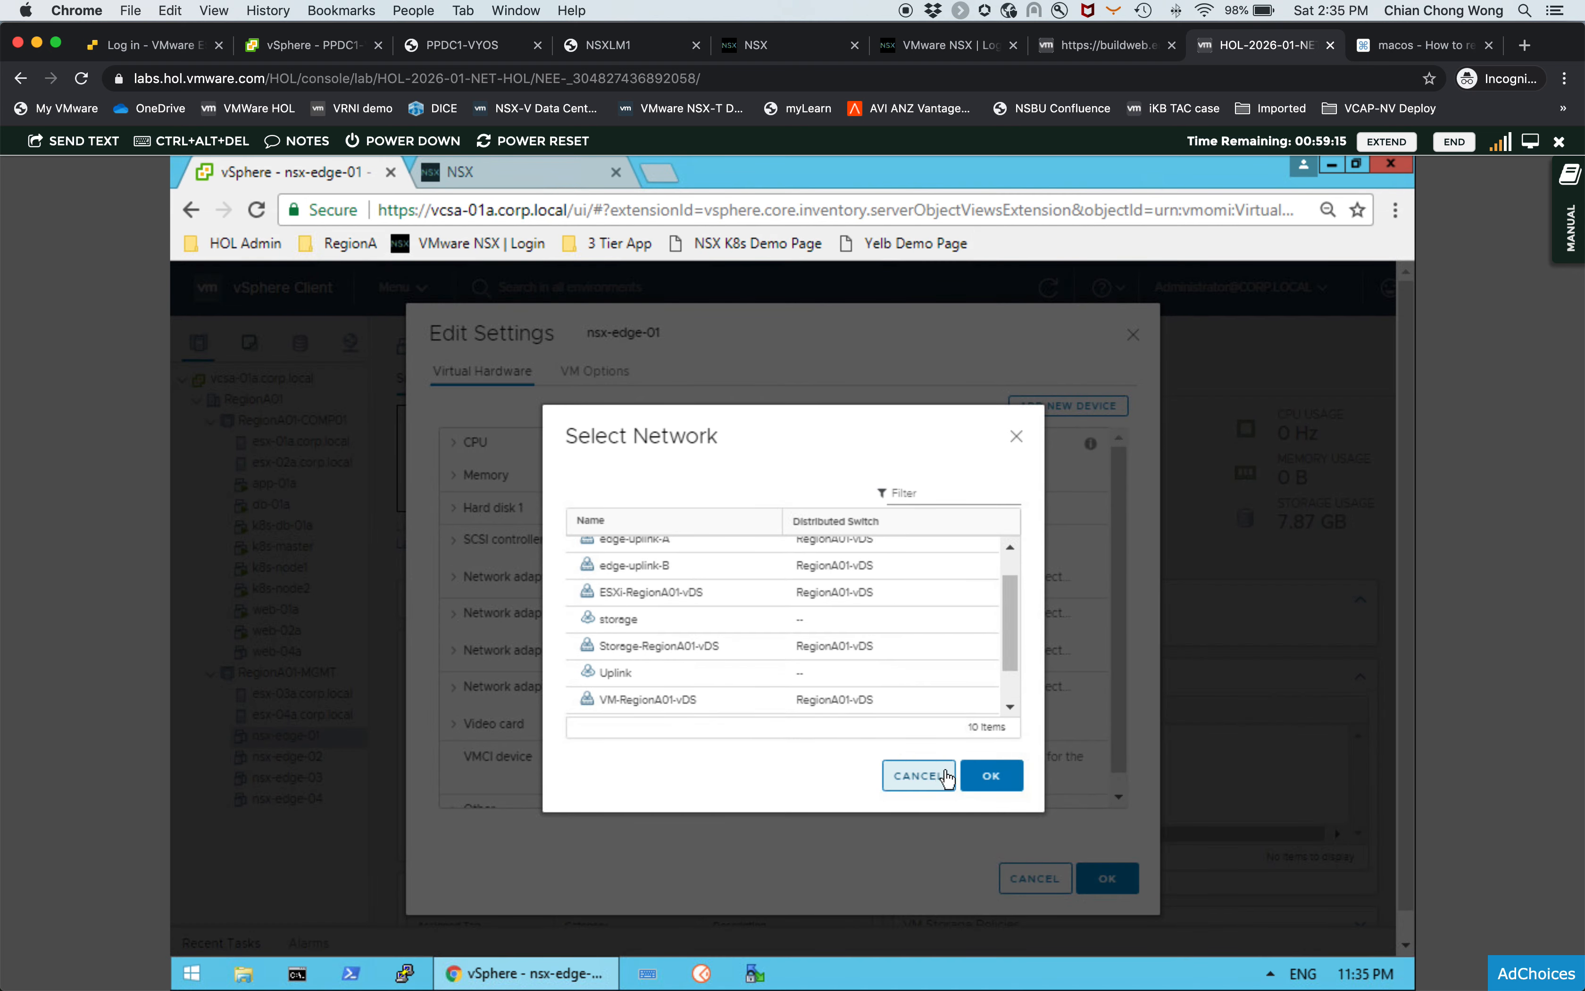
left_click(1002, 775)
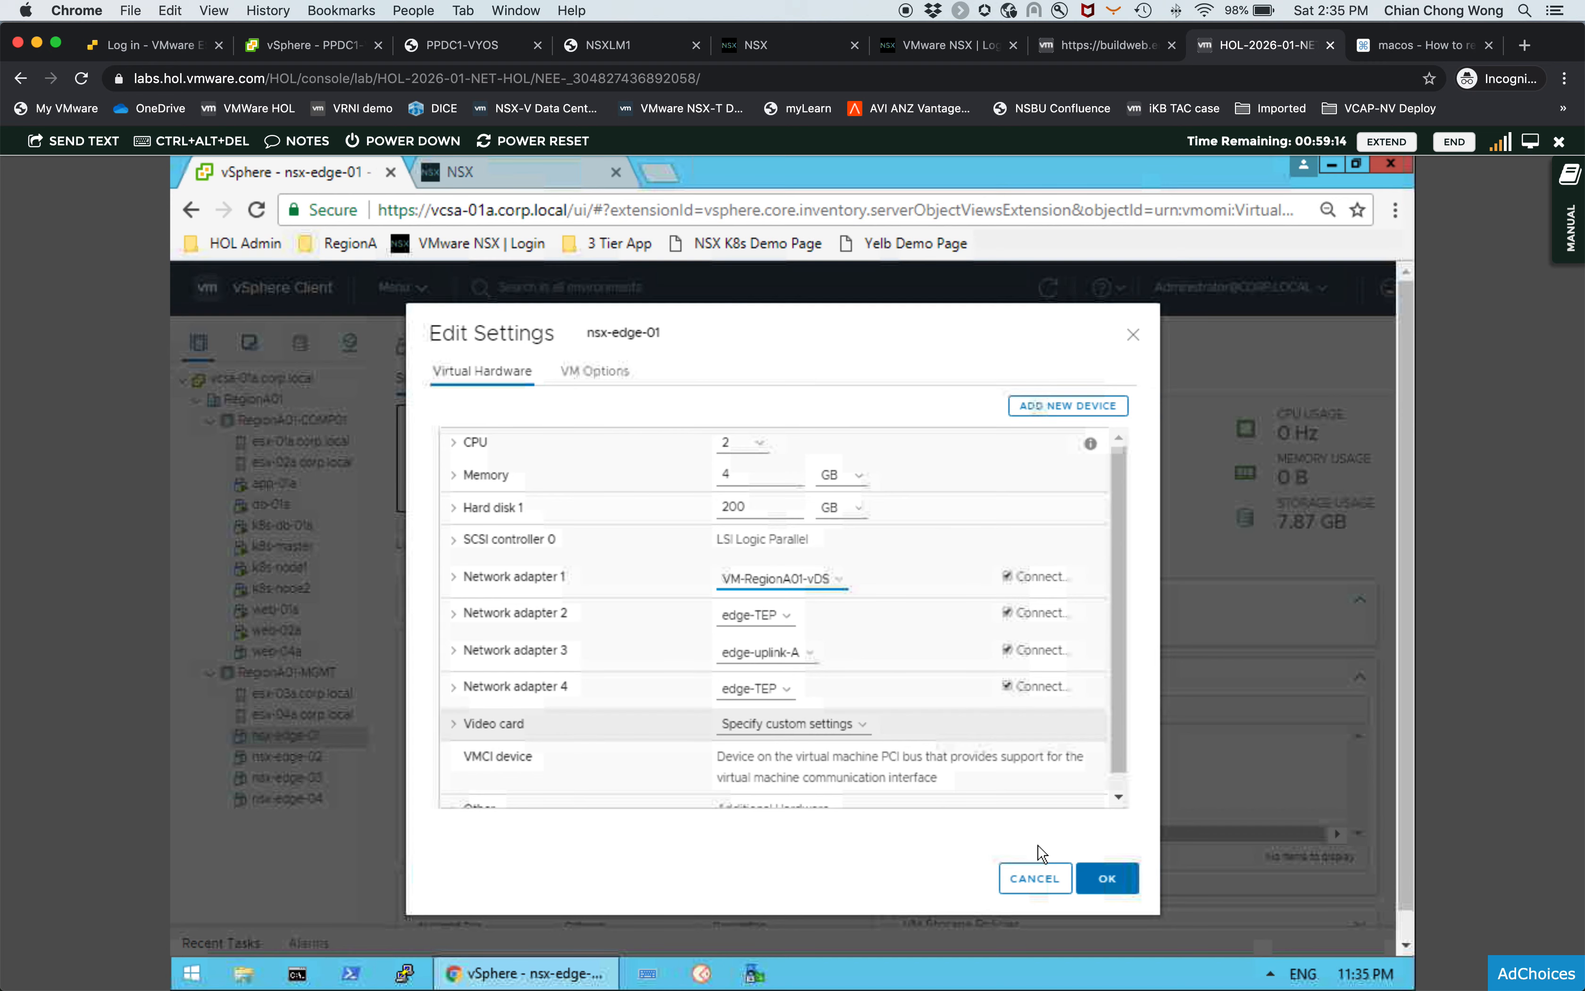
left_click(1047, 869)
- Inspect the virtual switches of host esx-04a.corp.local
left_click(340, 714)
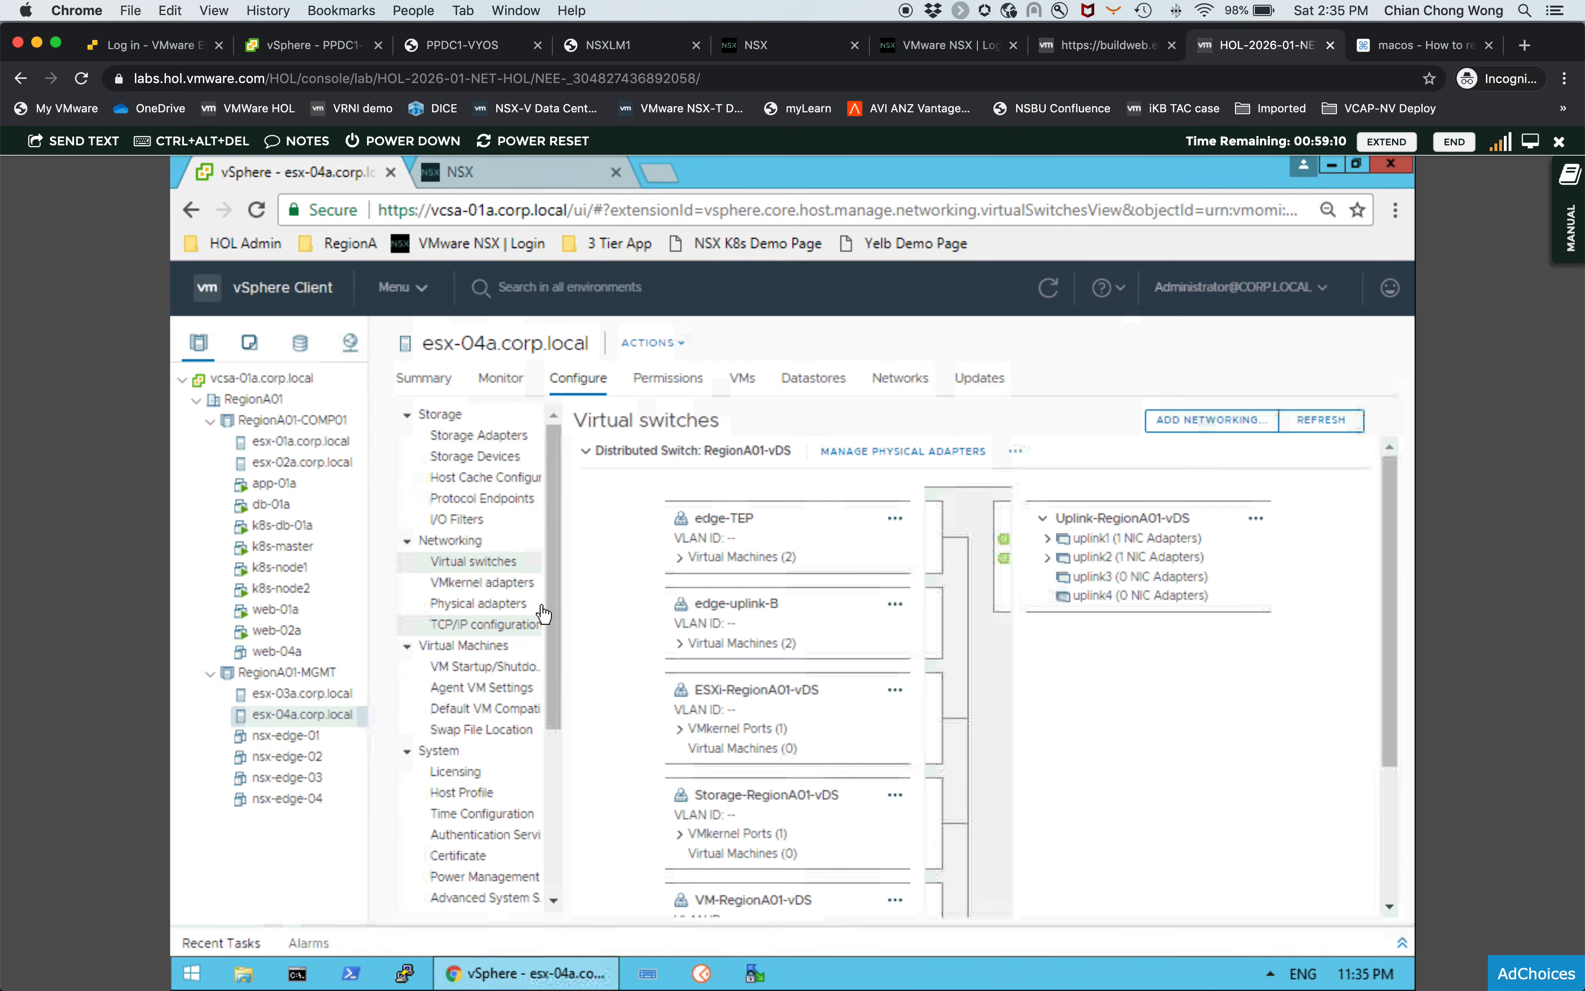
left_click(583, 452)
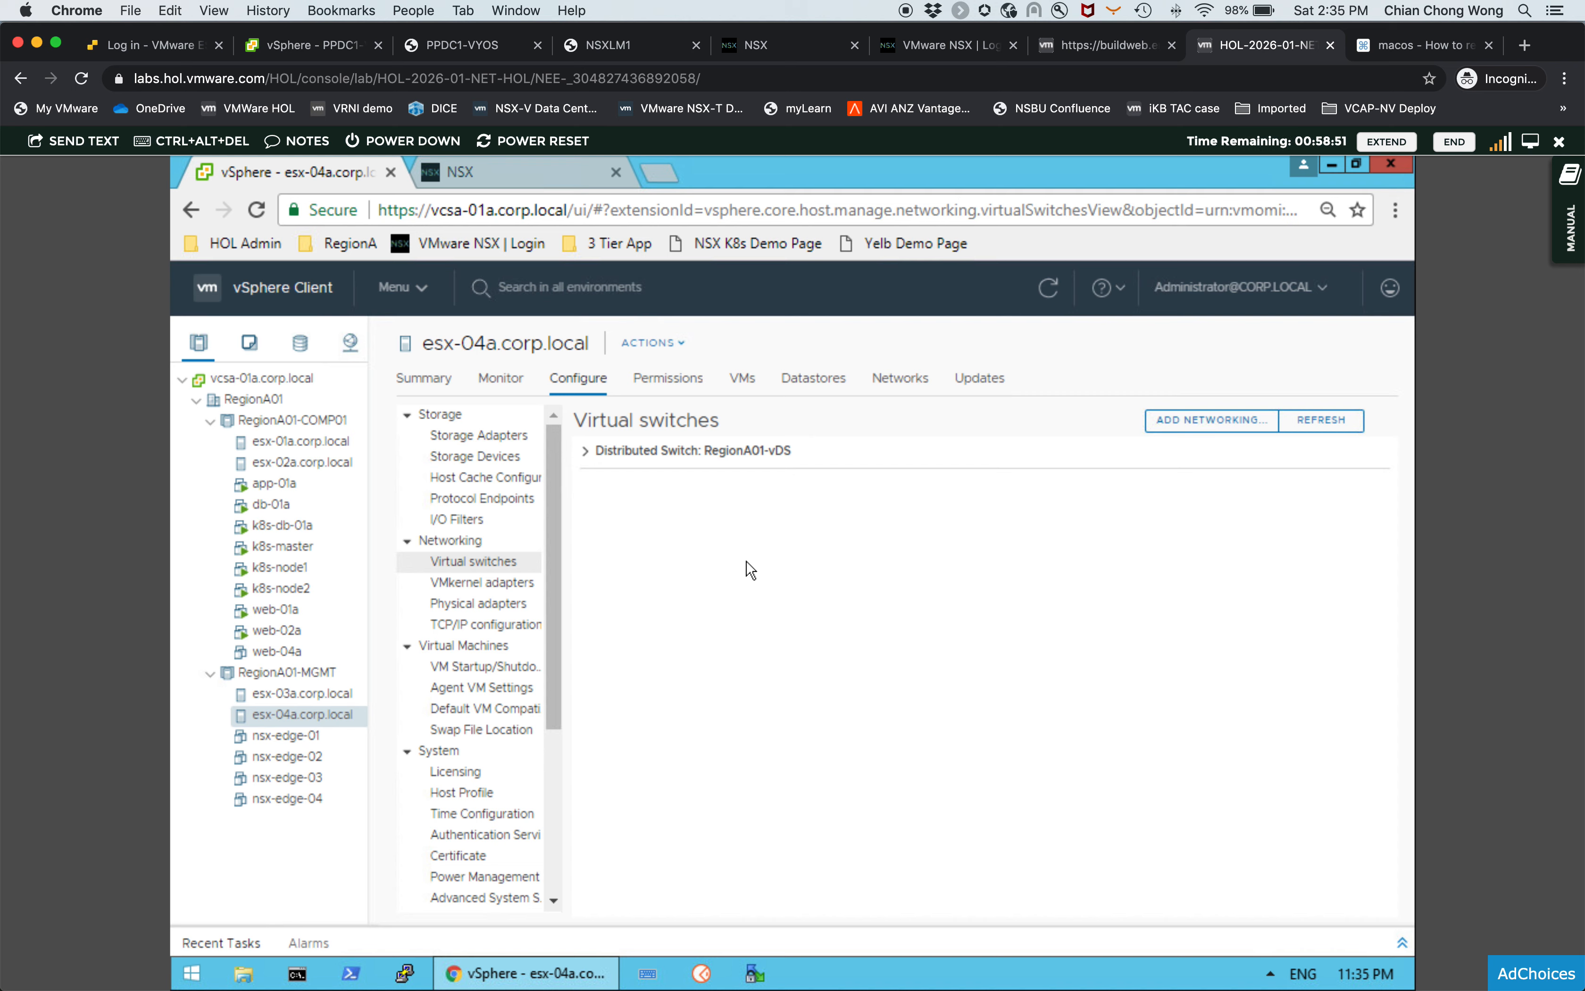
- Return to NSX Manager and open the networking segments list
left_click(504, 182)
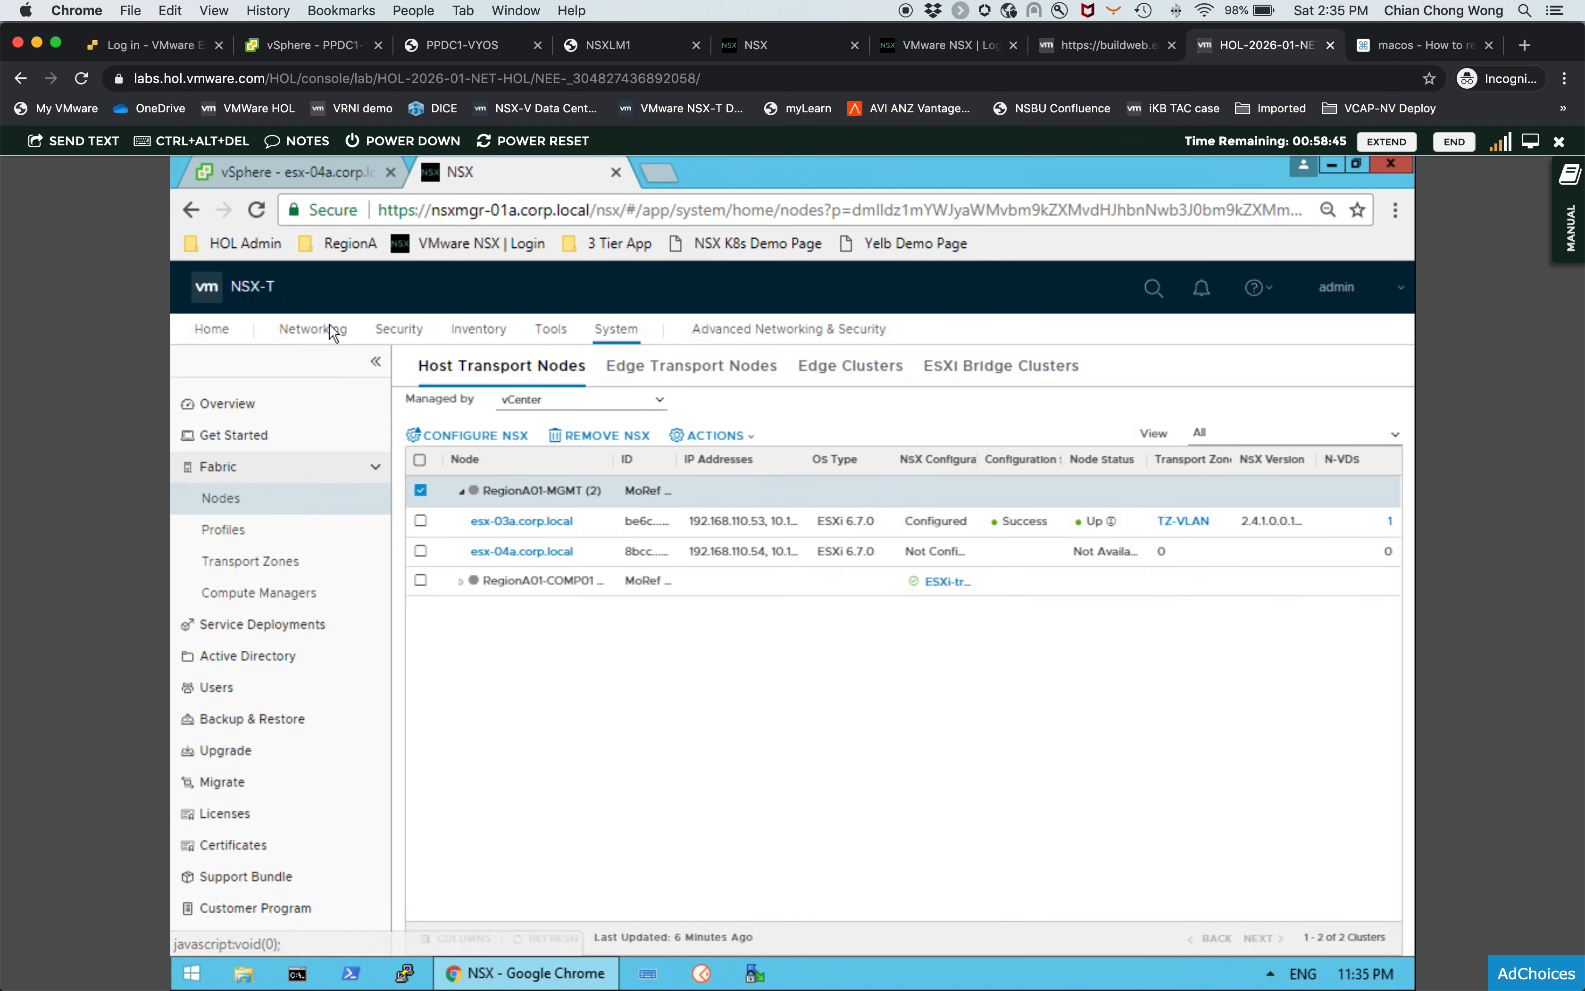
left_click(332, 338)
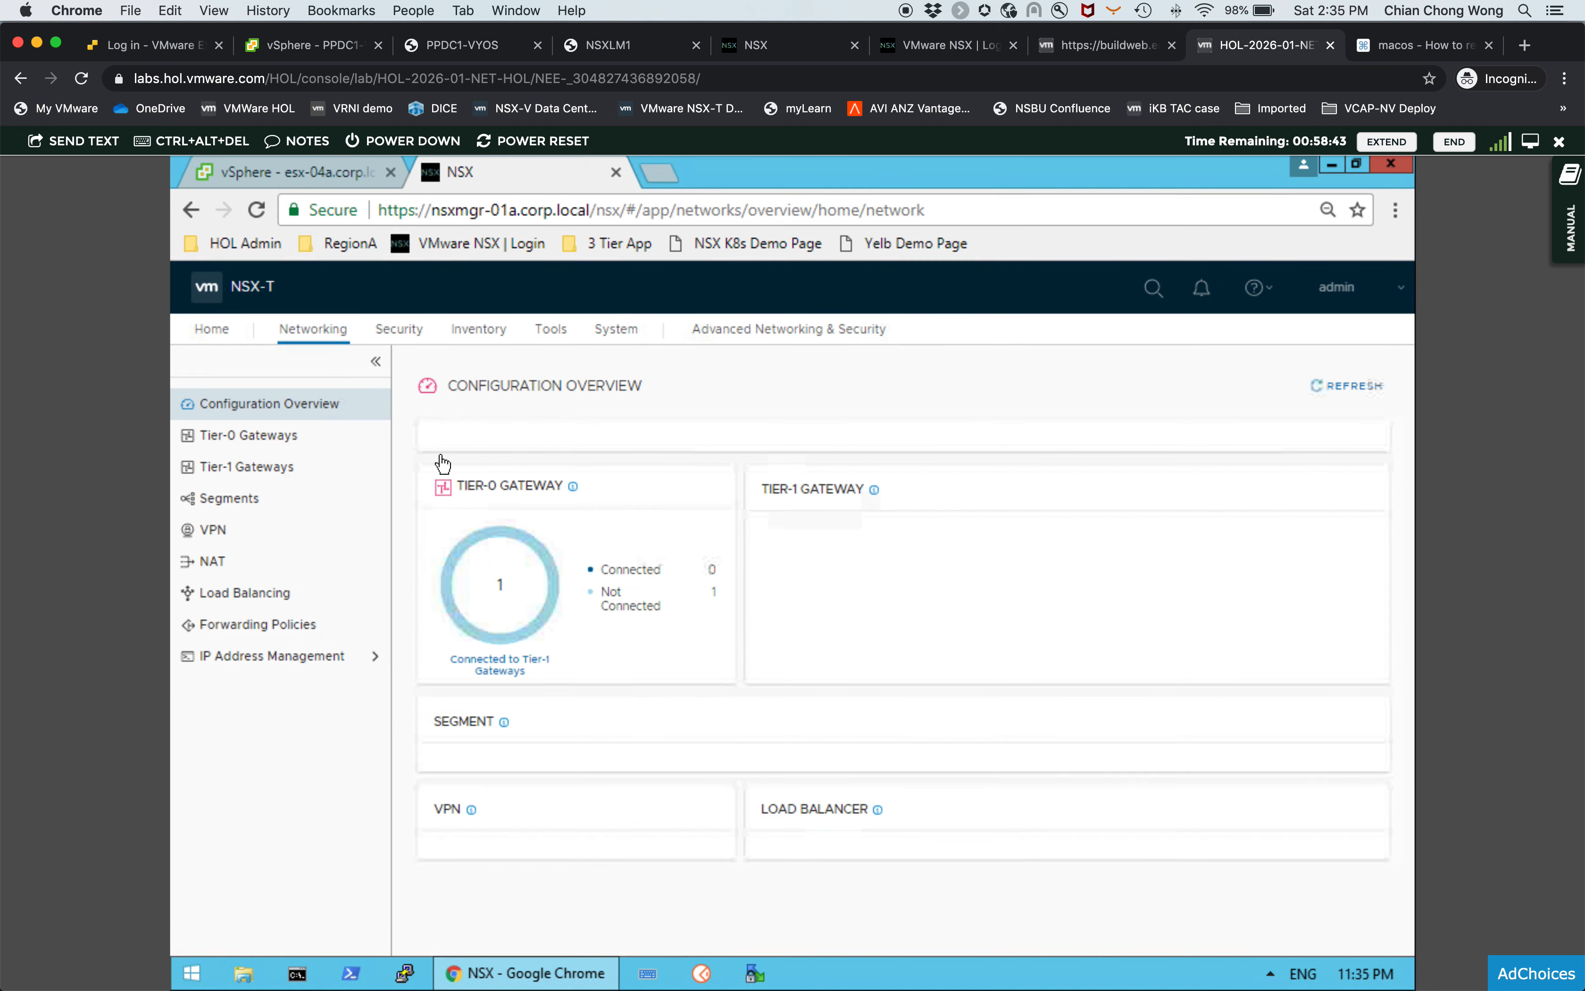
left_click(229, 499)
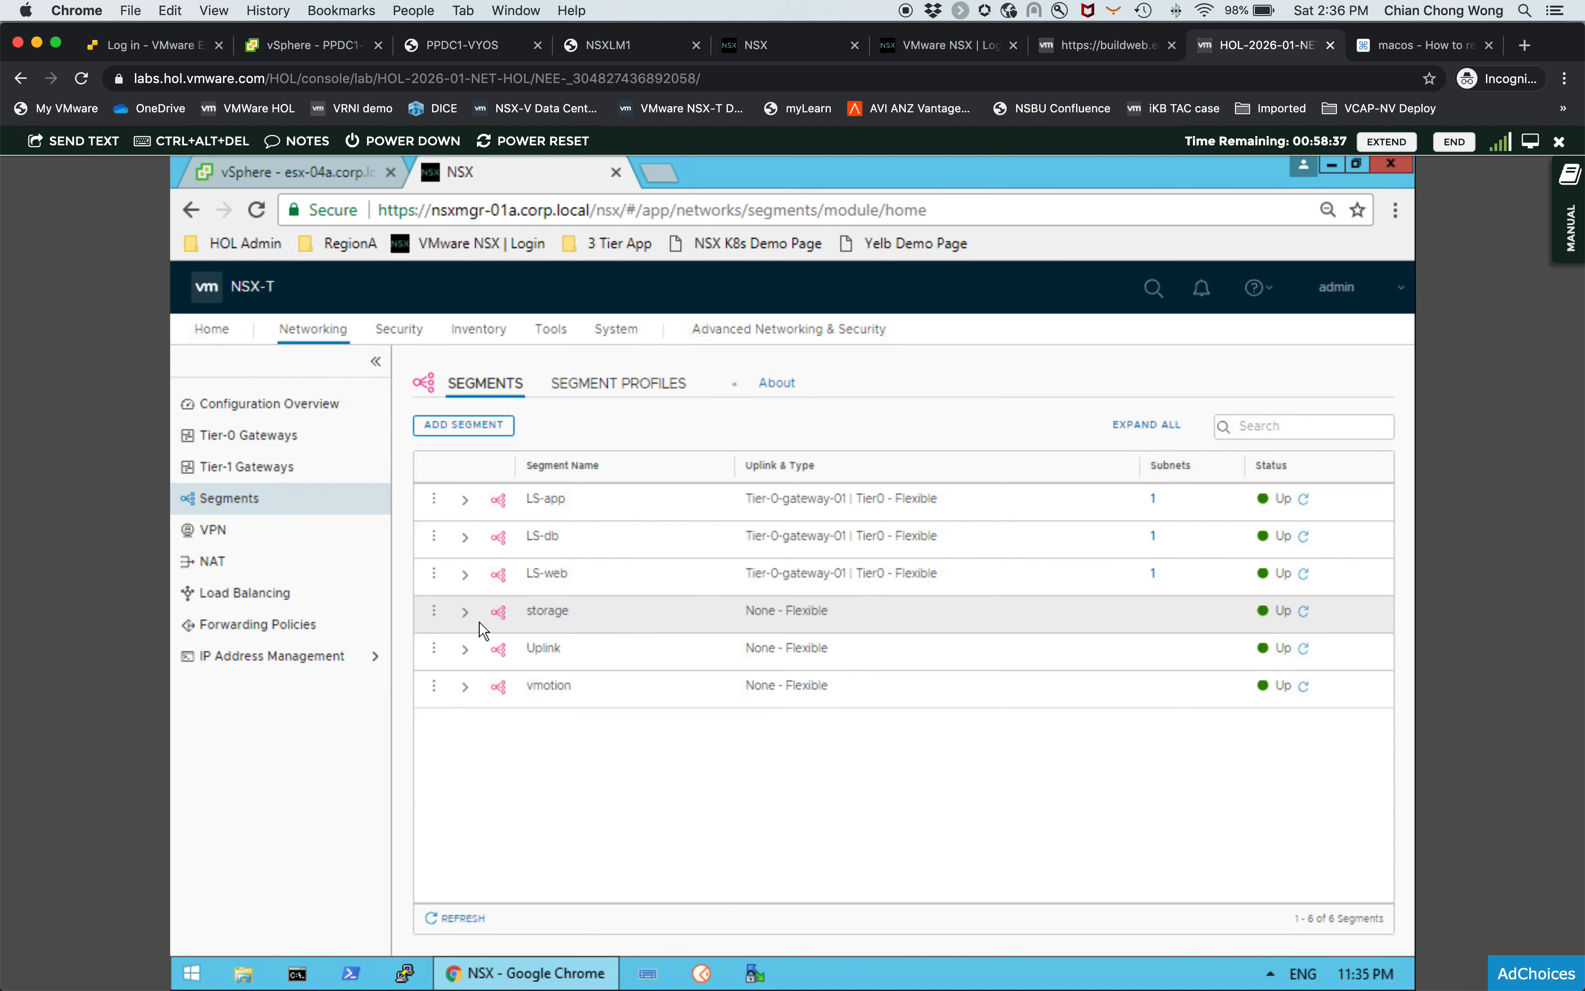
- Examine the details of the storage, Uplink and vmotion segments, including their transport zone
left_click(467, 615)
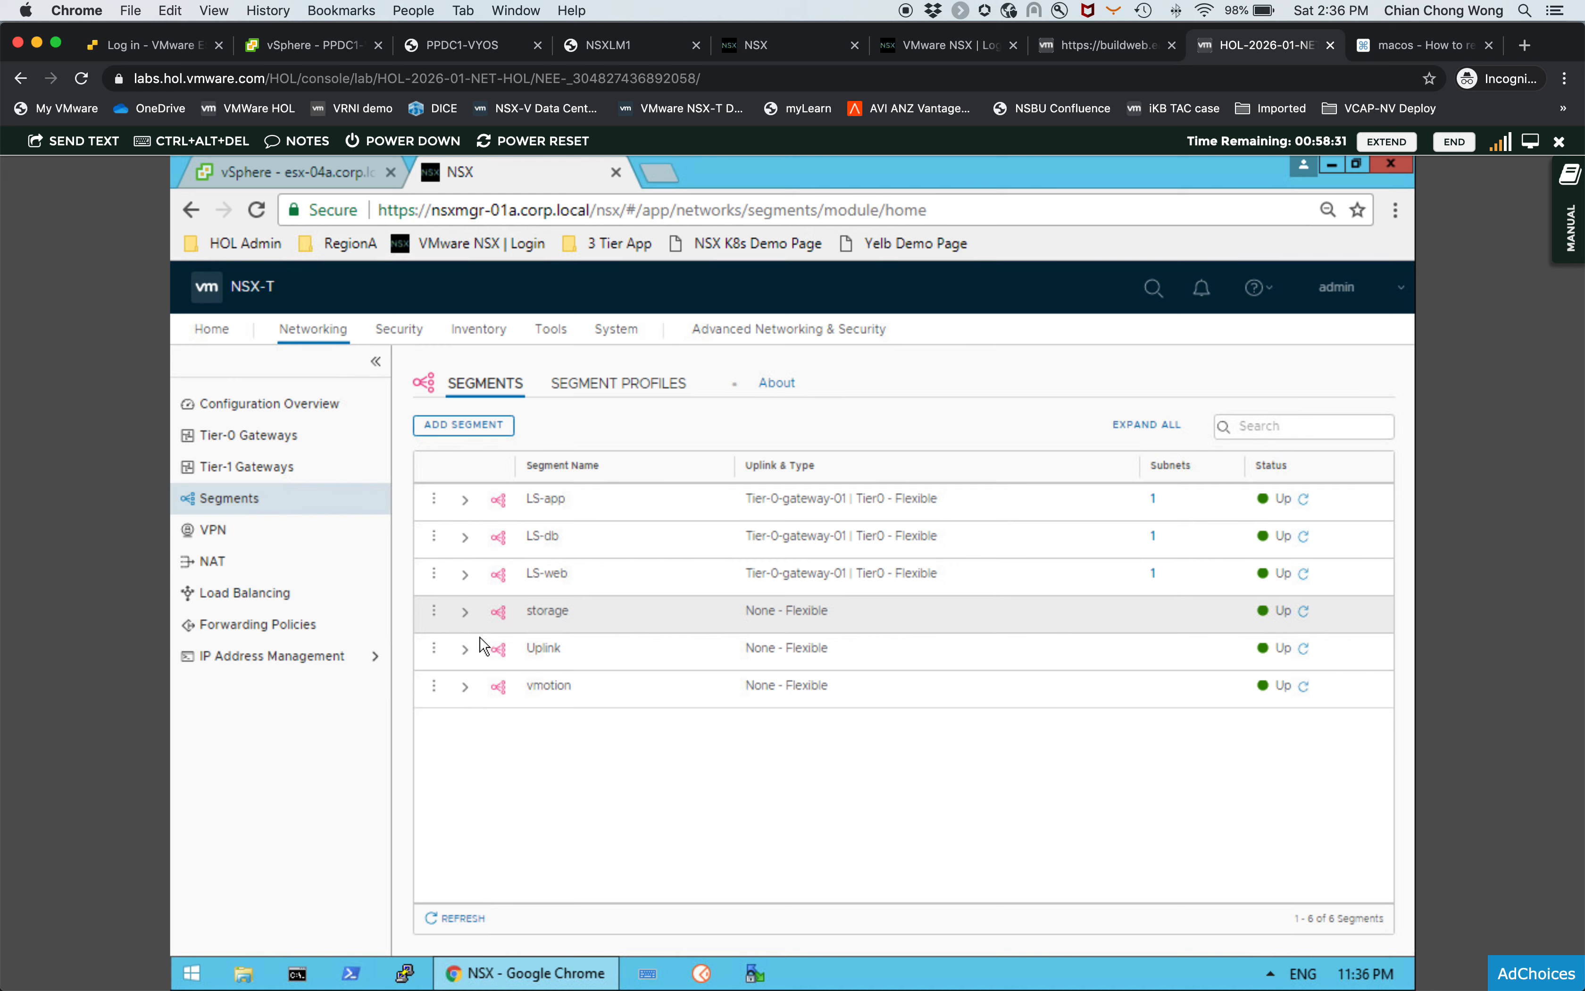
left_click(466, 614)
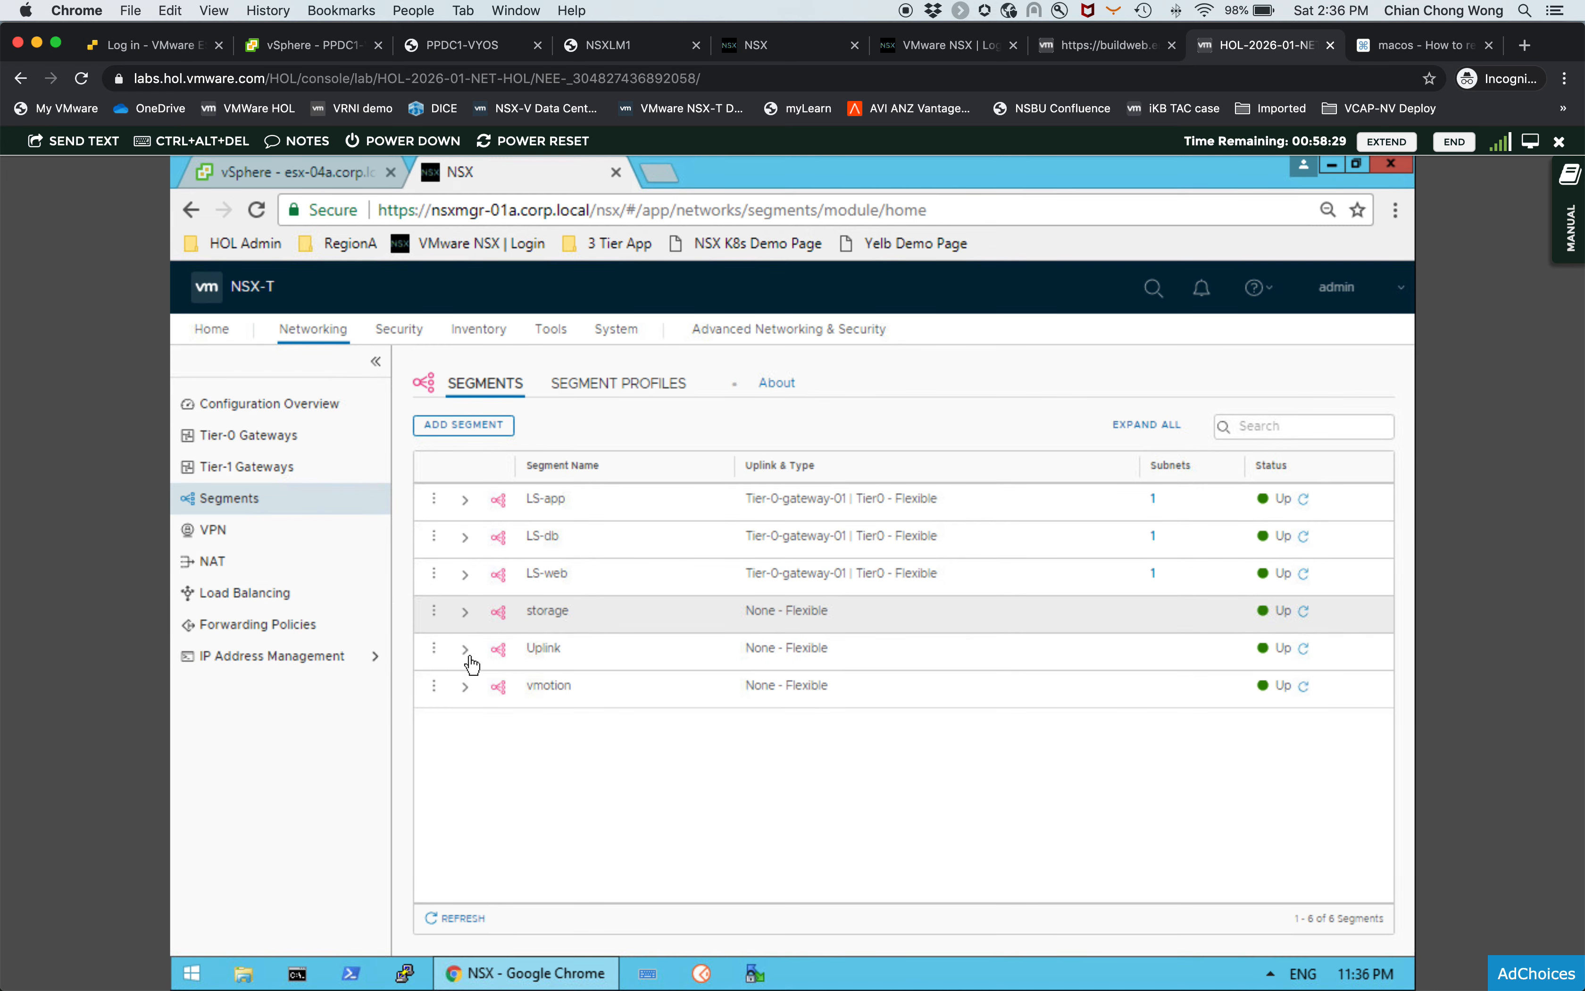
left_click(466, 613)
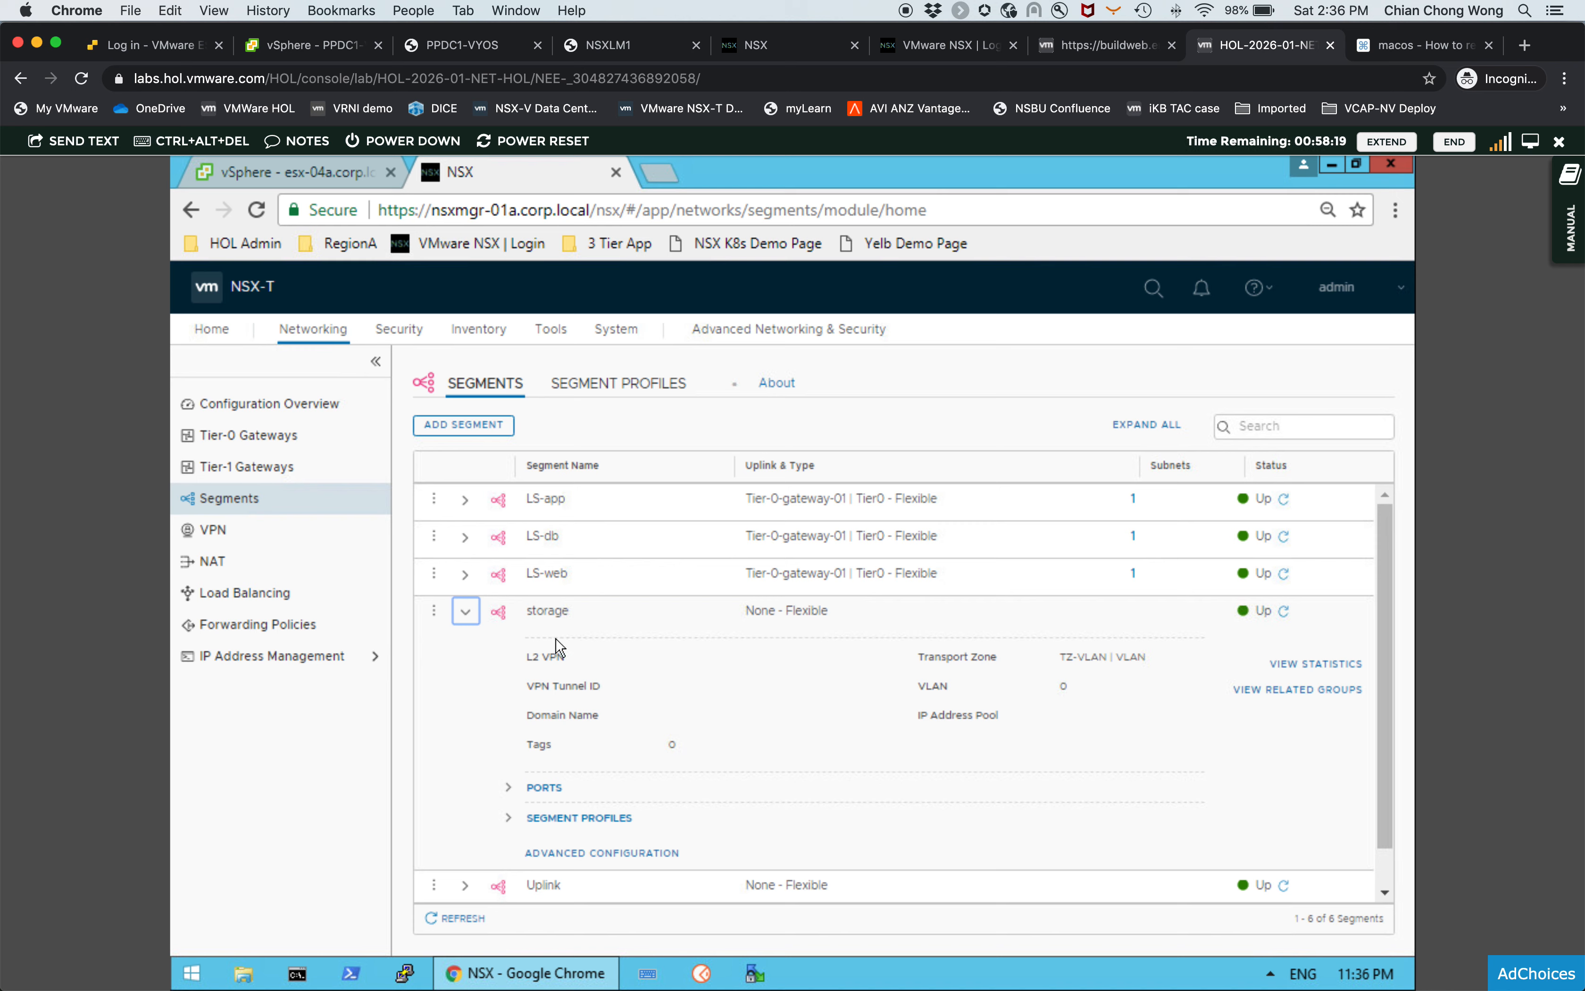
left_click(466, 614)
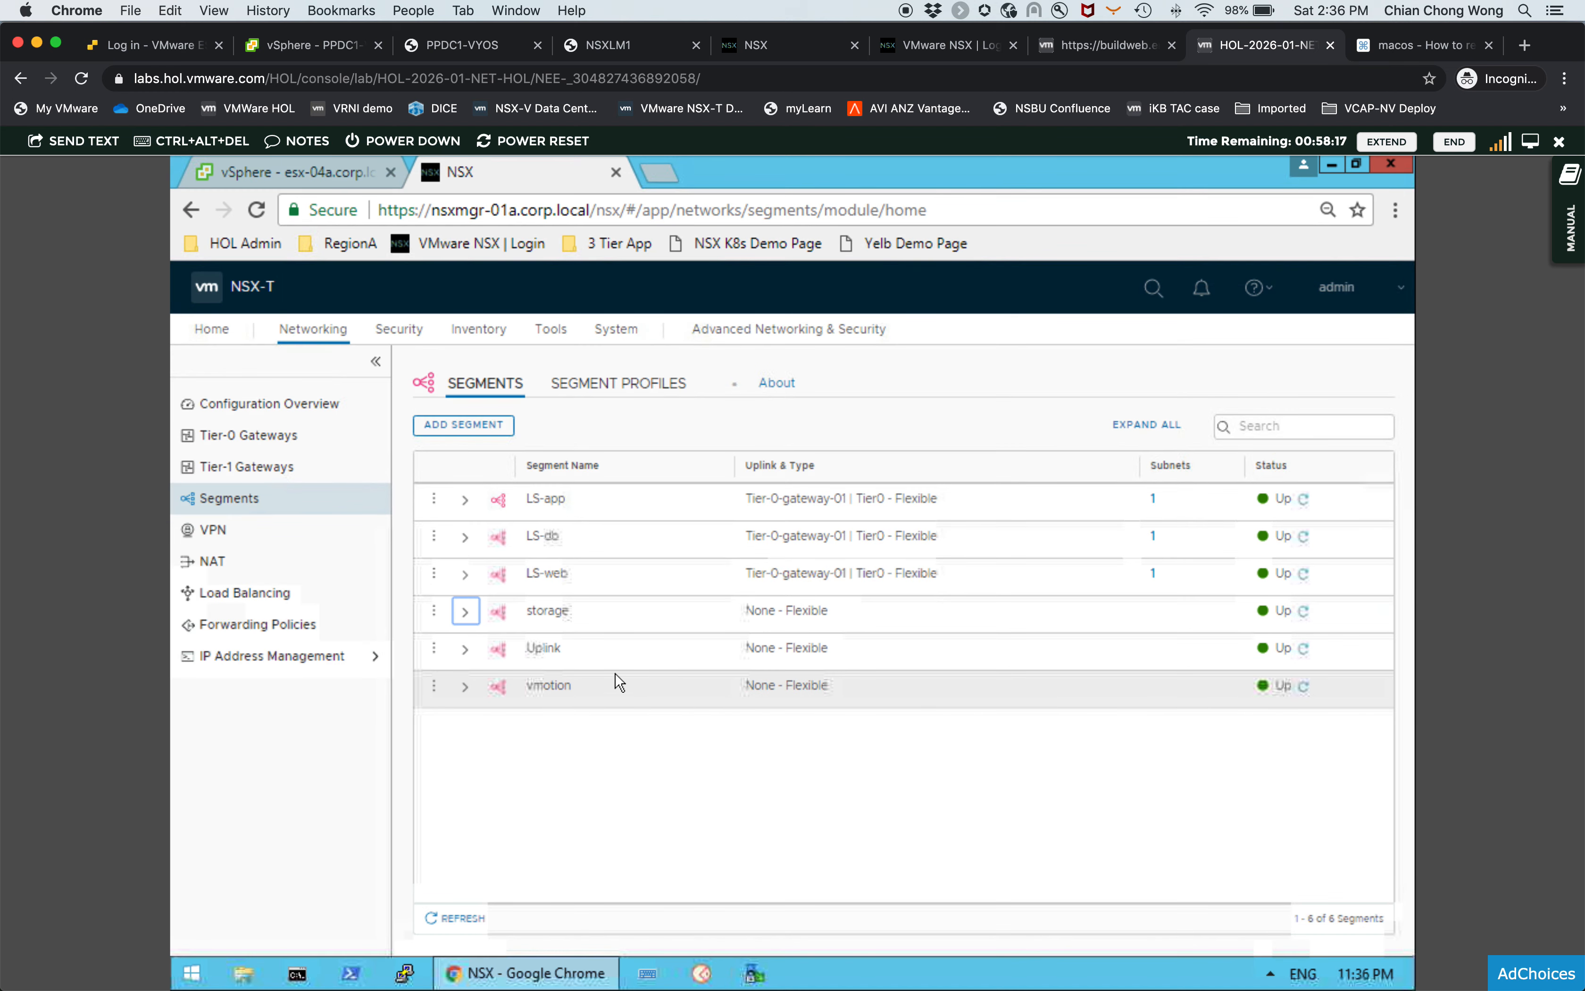
left_click(466, 652)
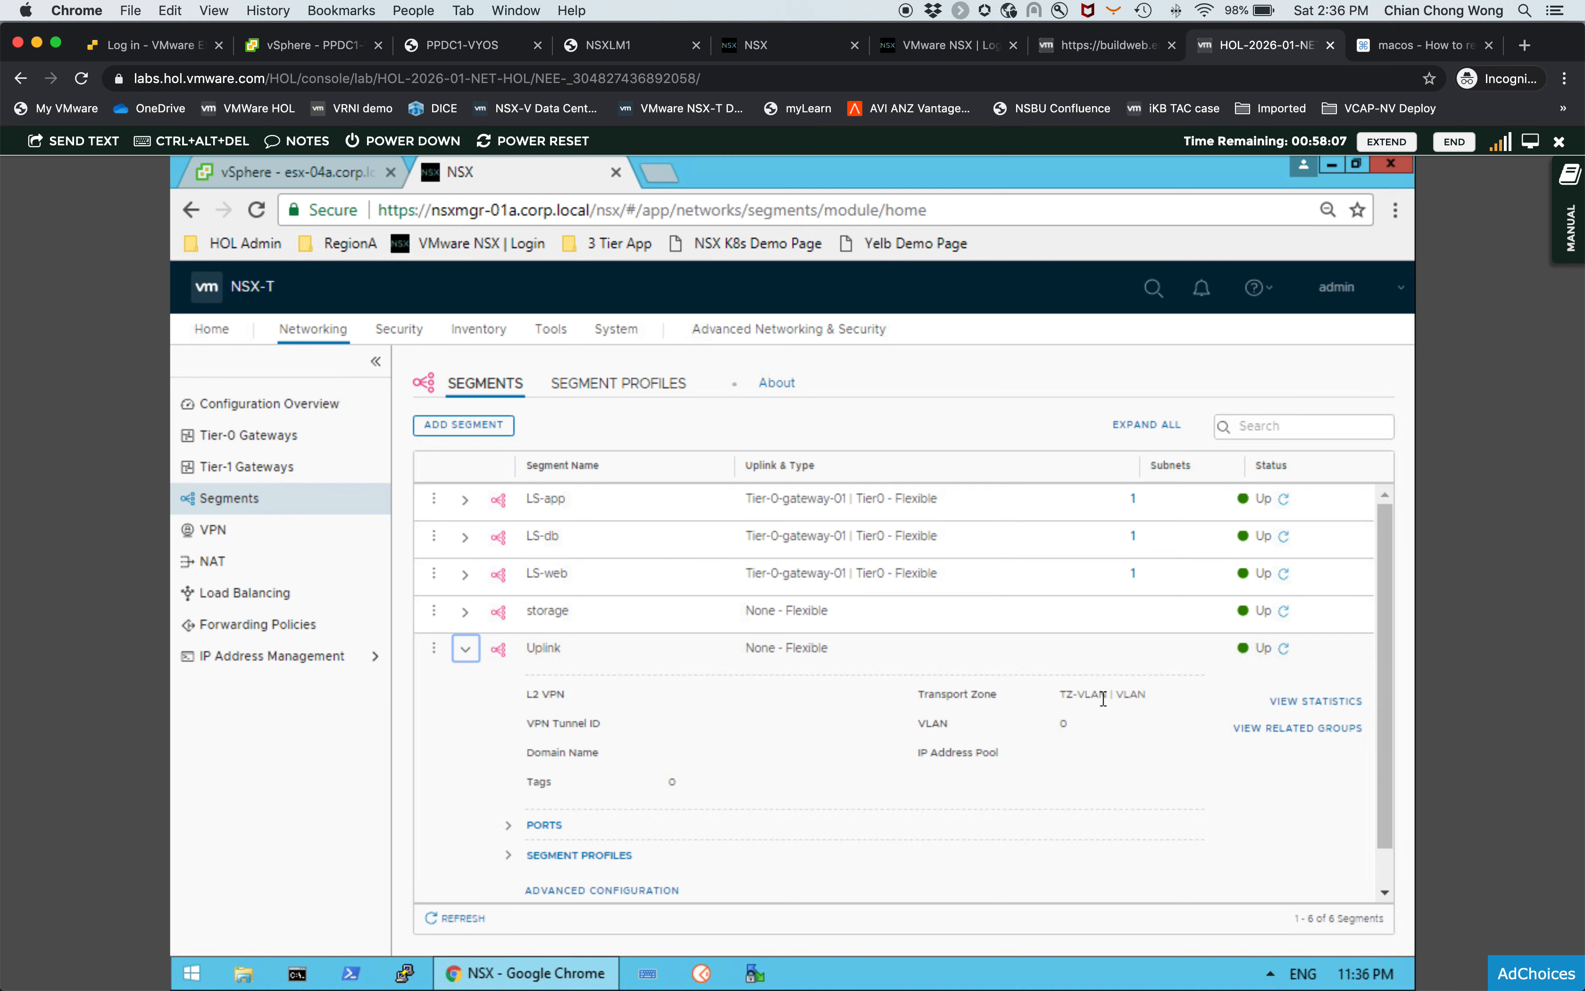
left_click(467, 653)
left_click(466, 686)
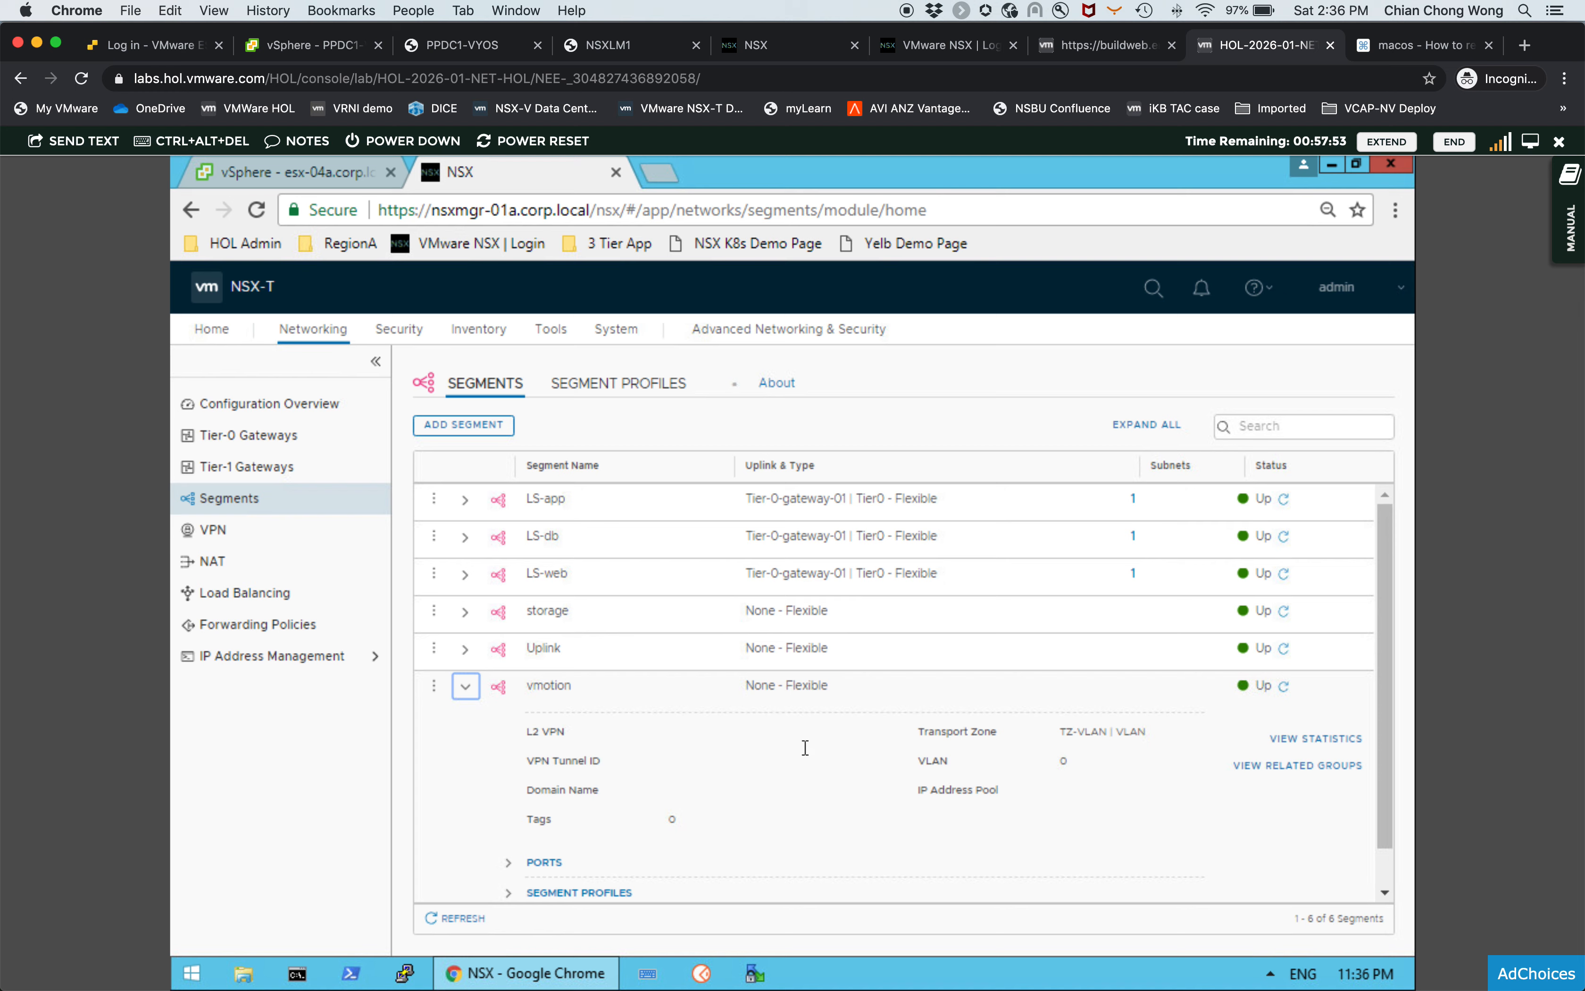
left_click(466, 686)
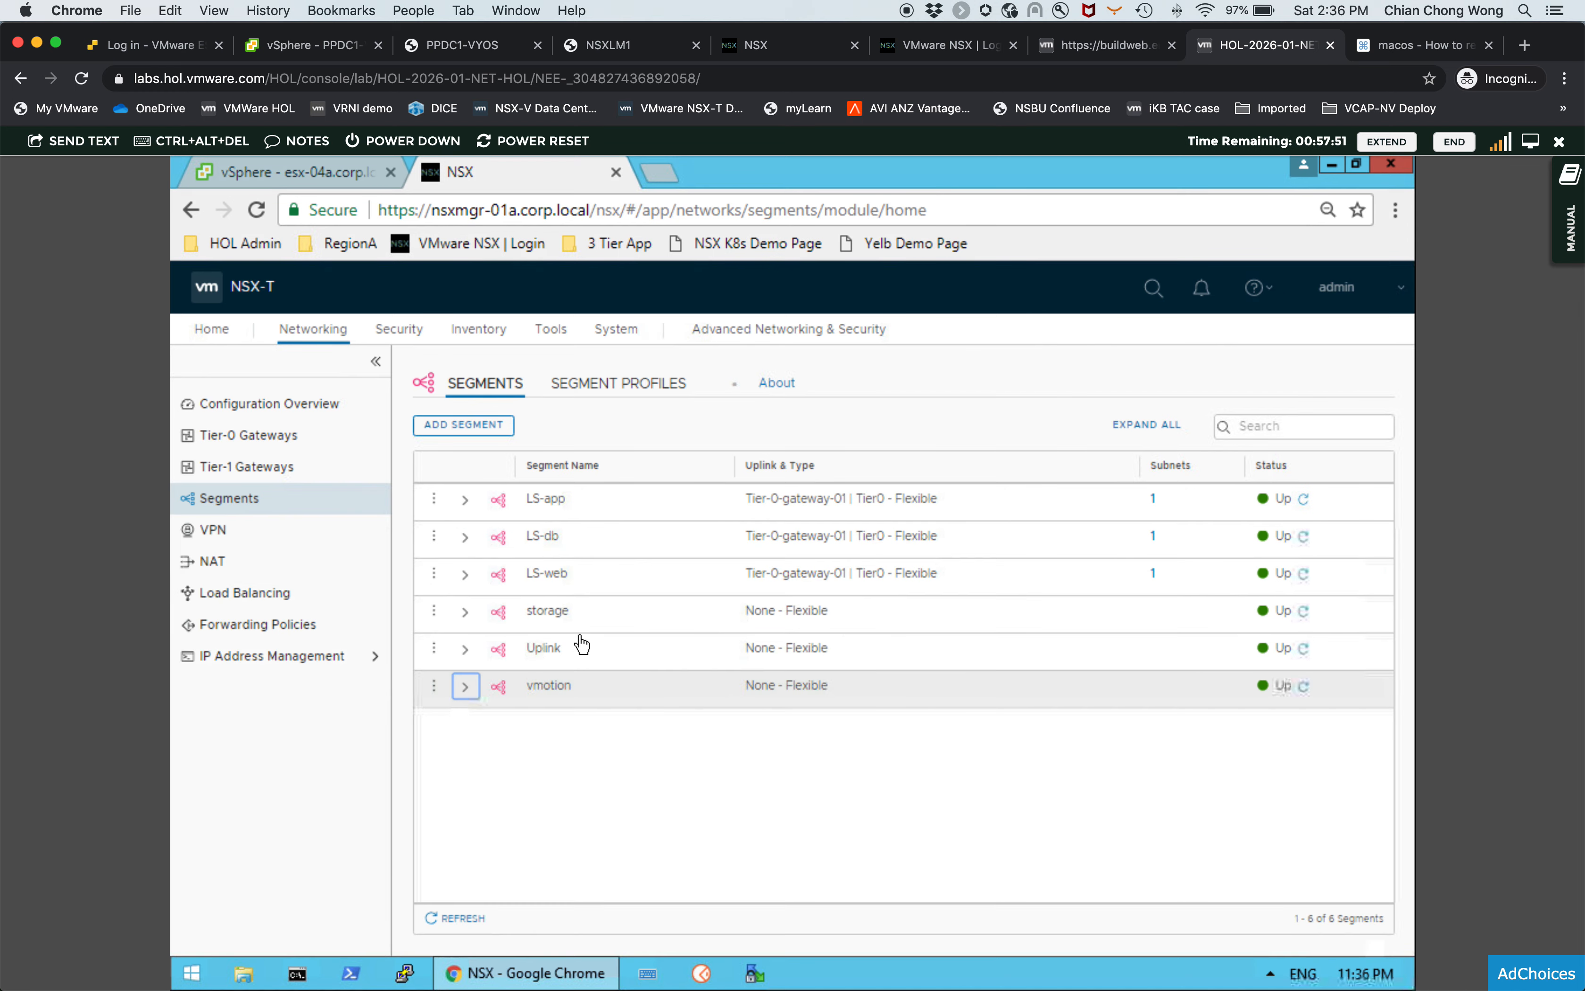
- Go back to the host transport nodes under System Fabric Nodes
left_click(619, 329)
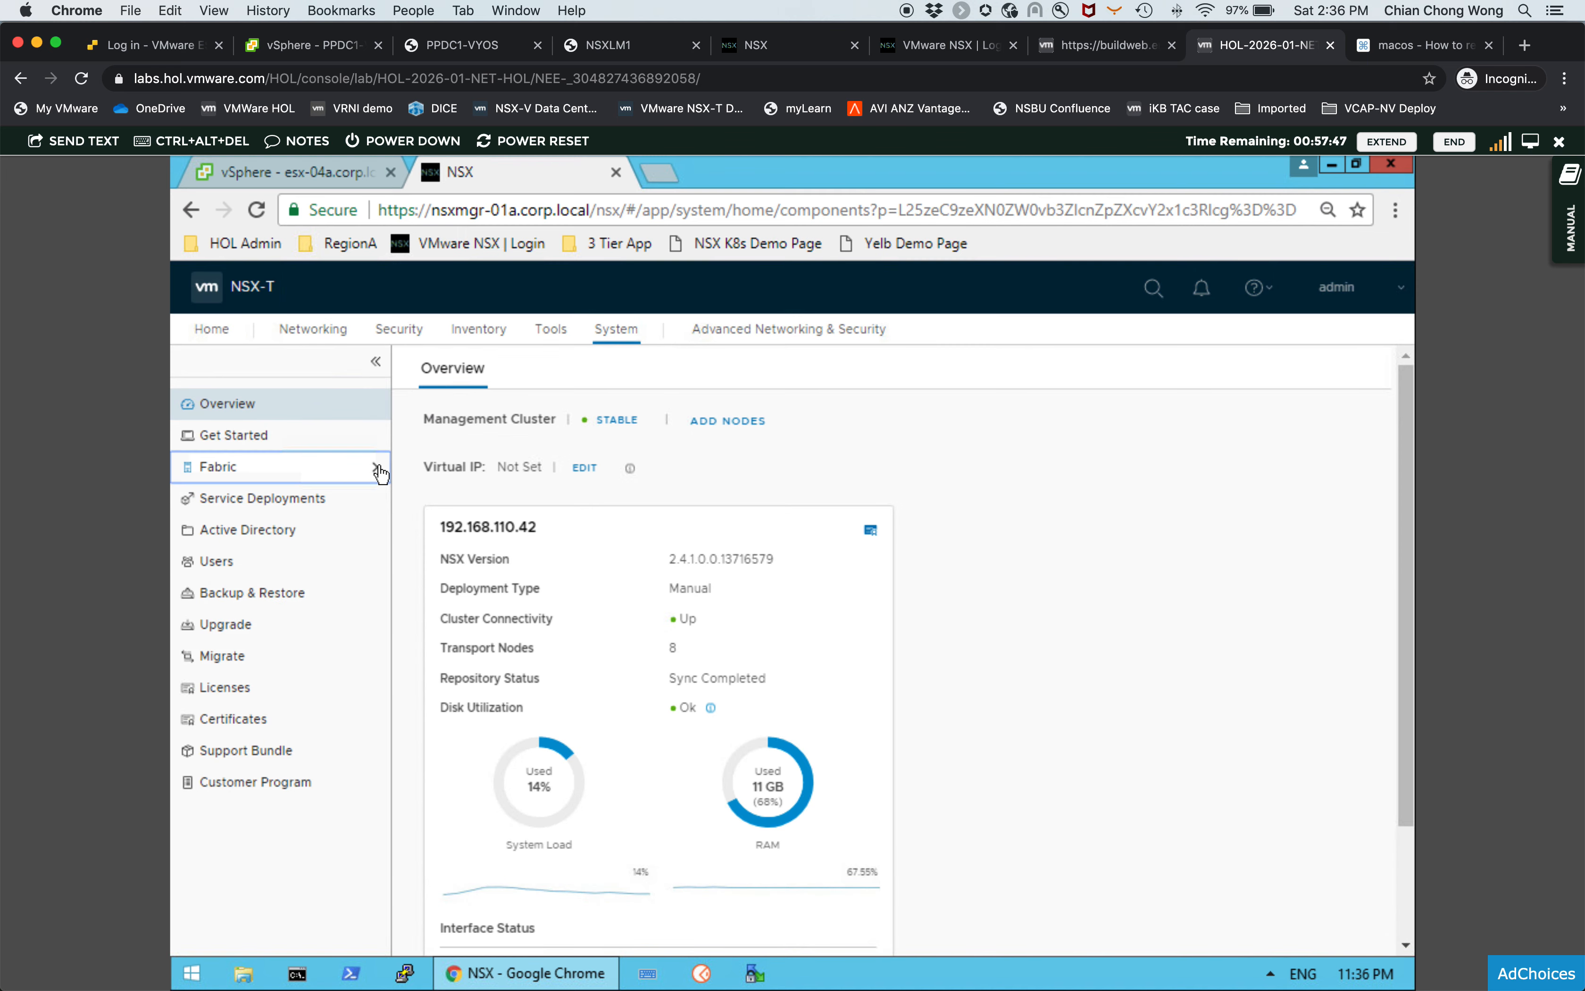
left_click(378, 466)
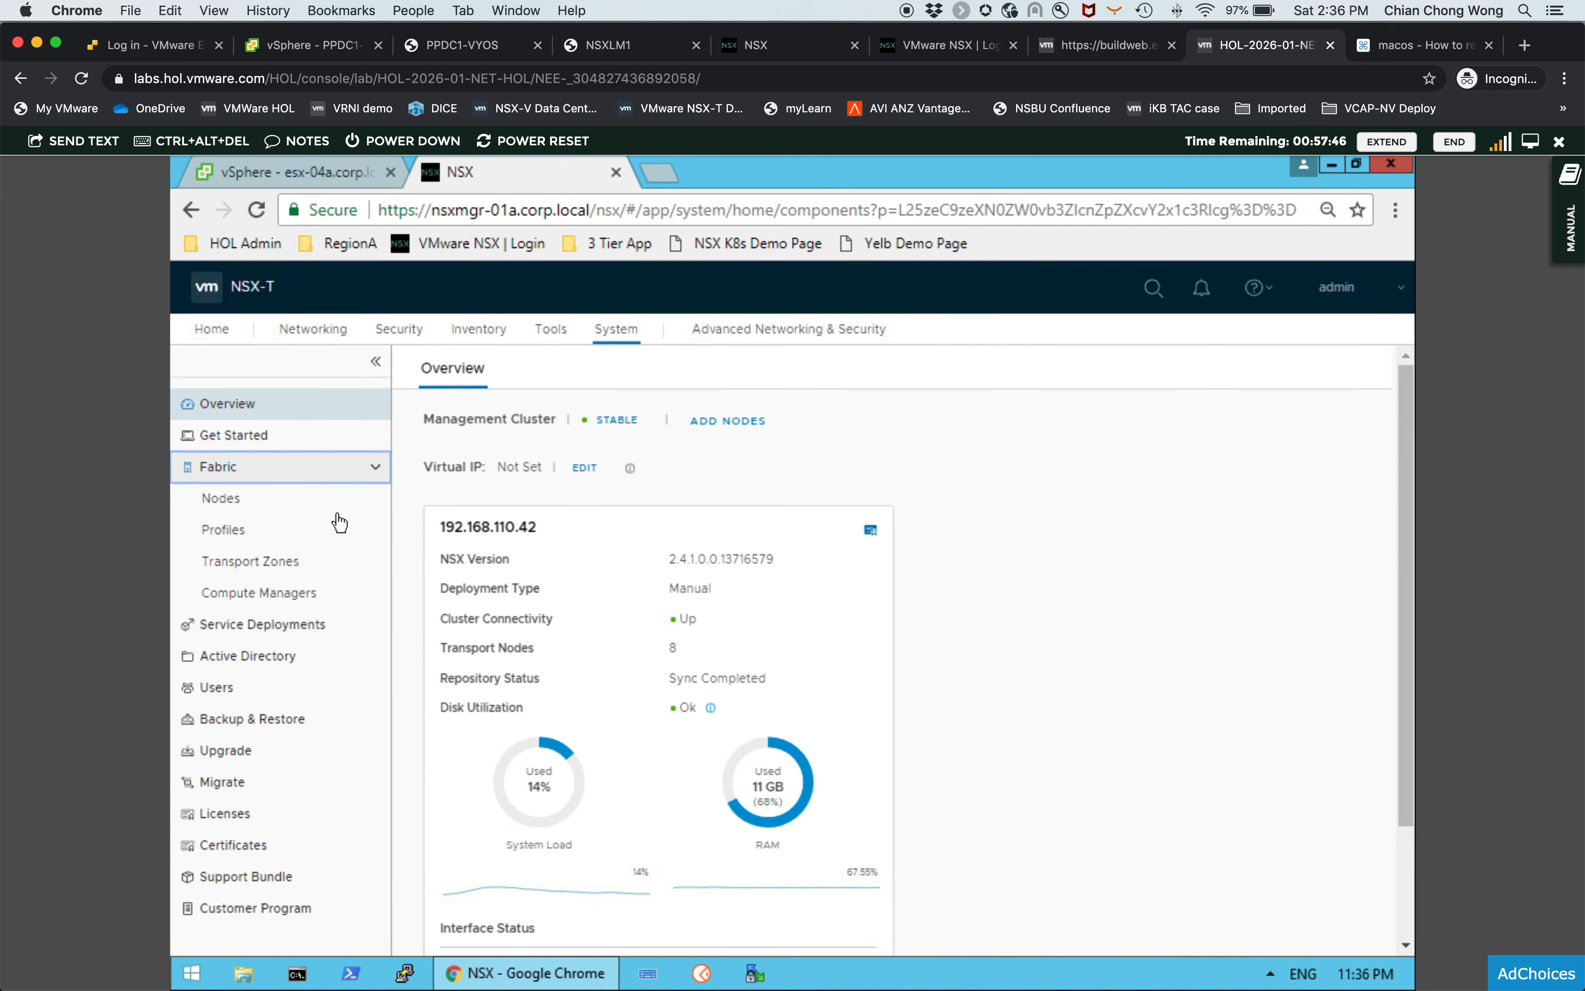
left_click(255, 502)
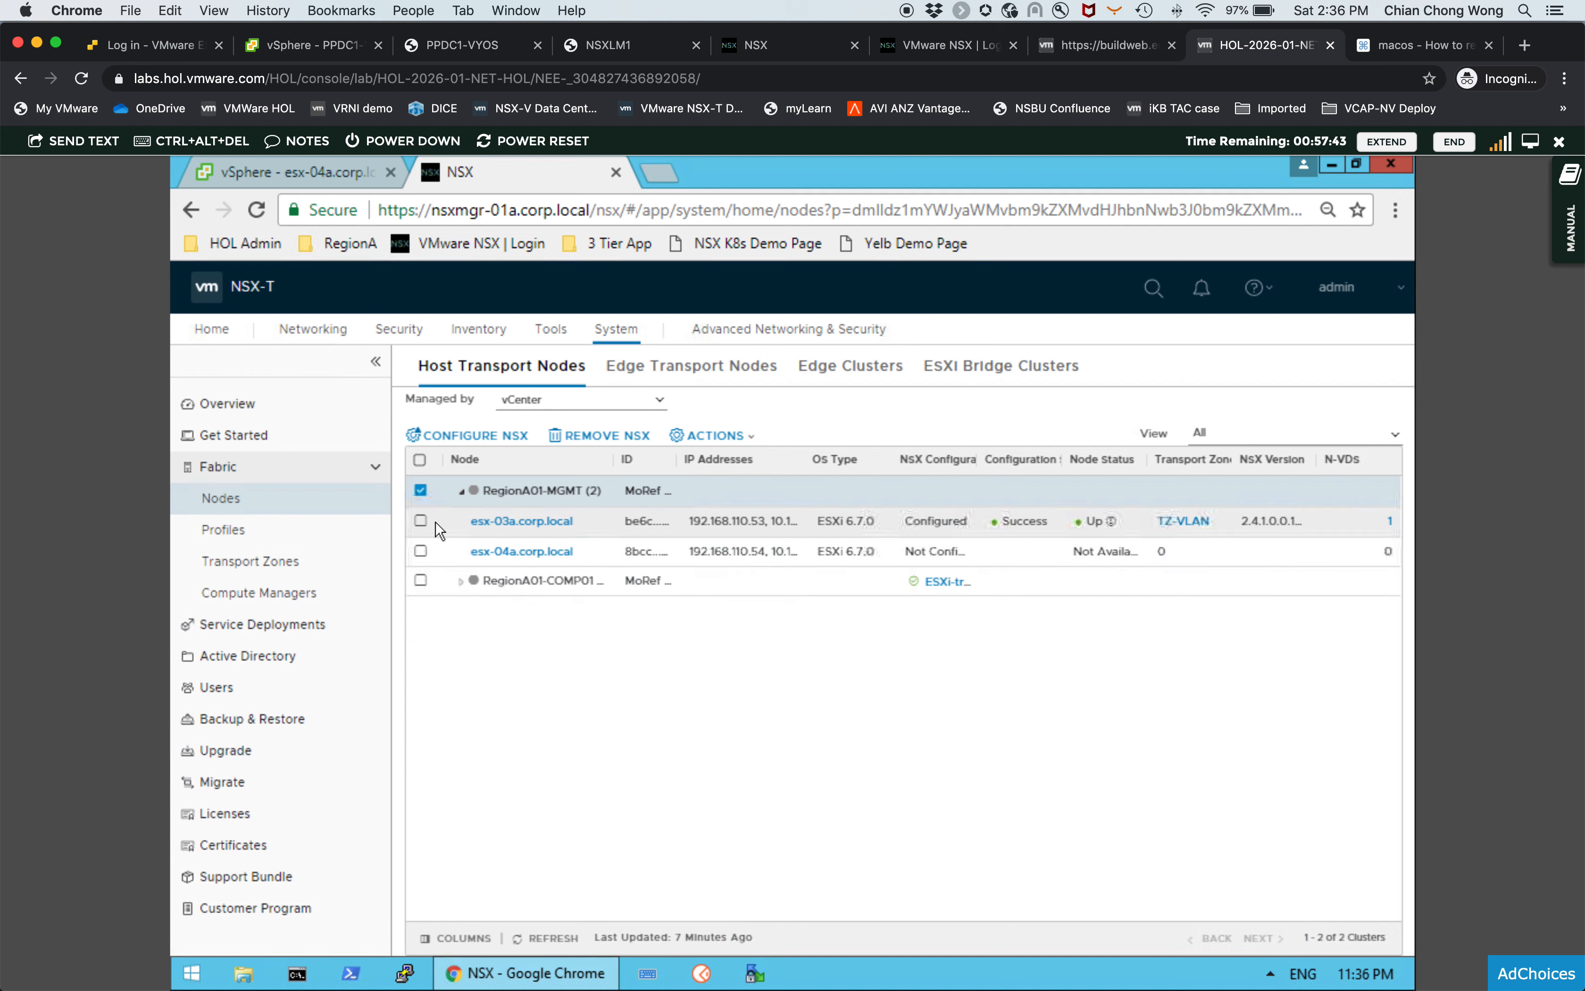
- Select host esx-04a.corp.local instead of the RegionA01-MGMT cluster in the host transport nodes list
left_click(422, 491)
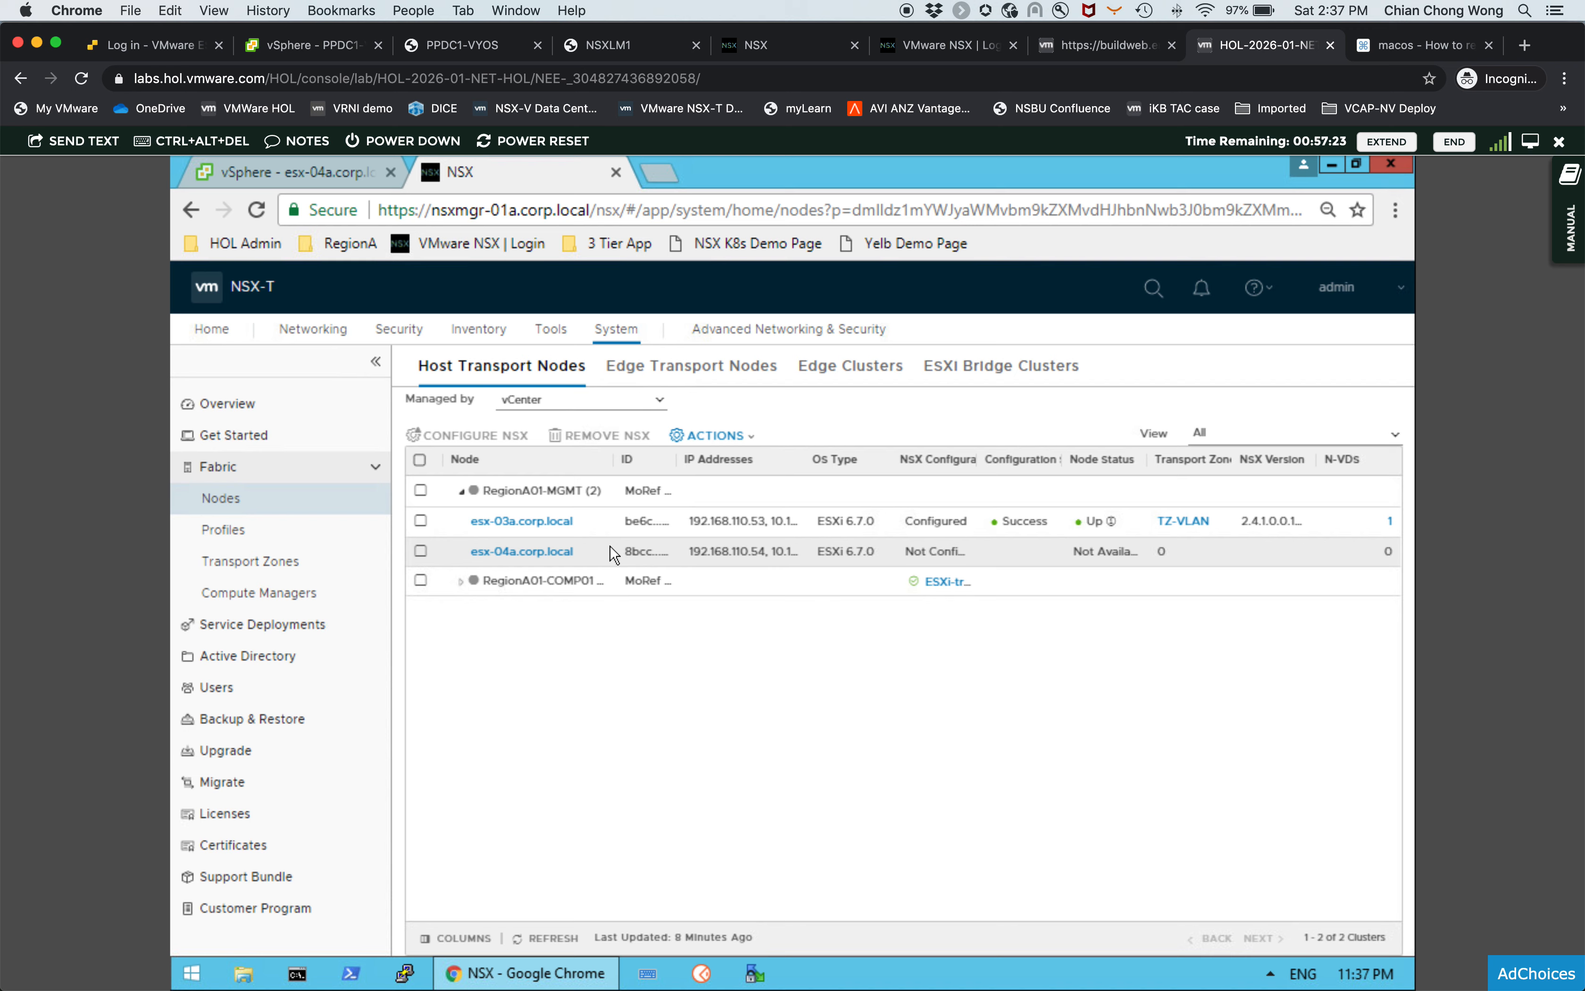
left_click(421, 554)
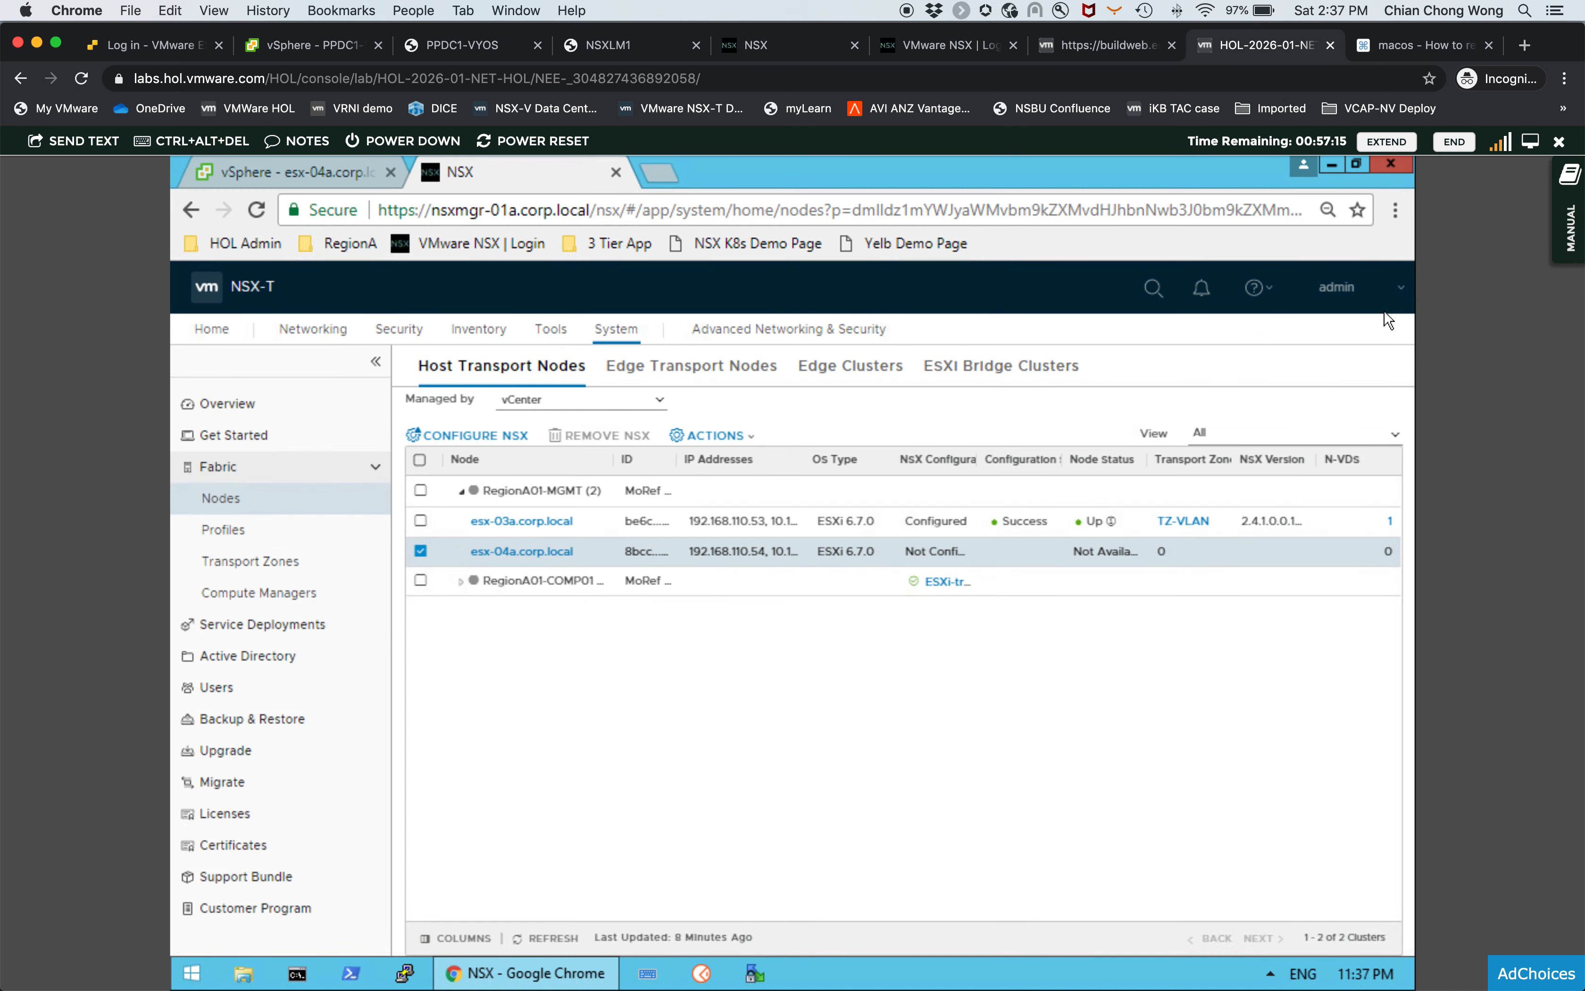
- View the NSX-T version information in the About dialog
left_click(1395, 288)
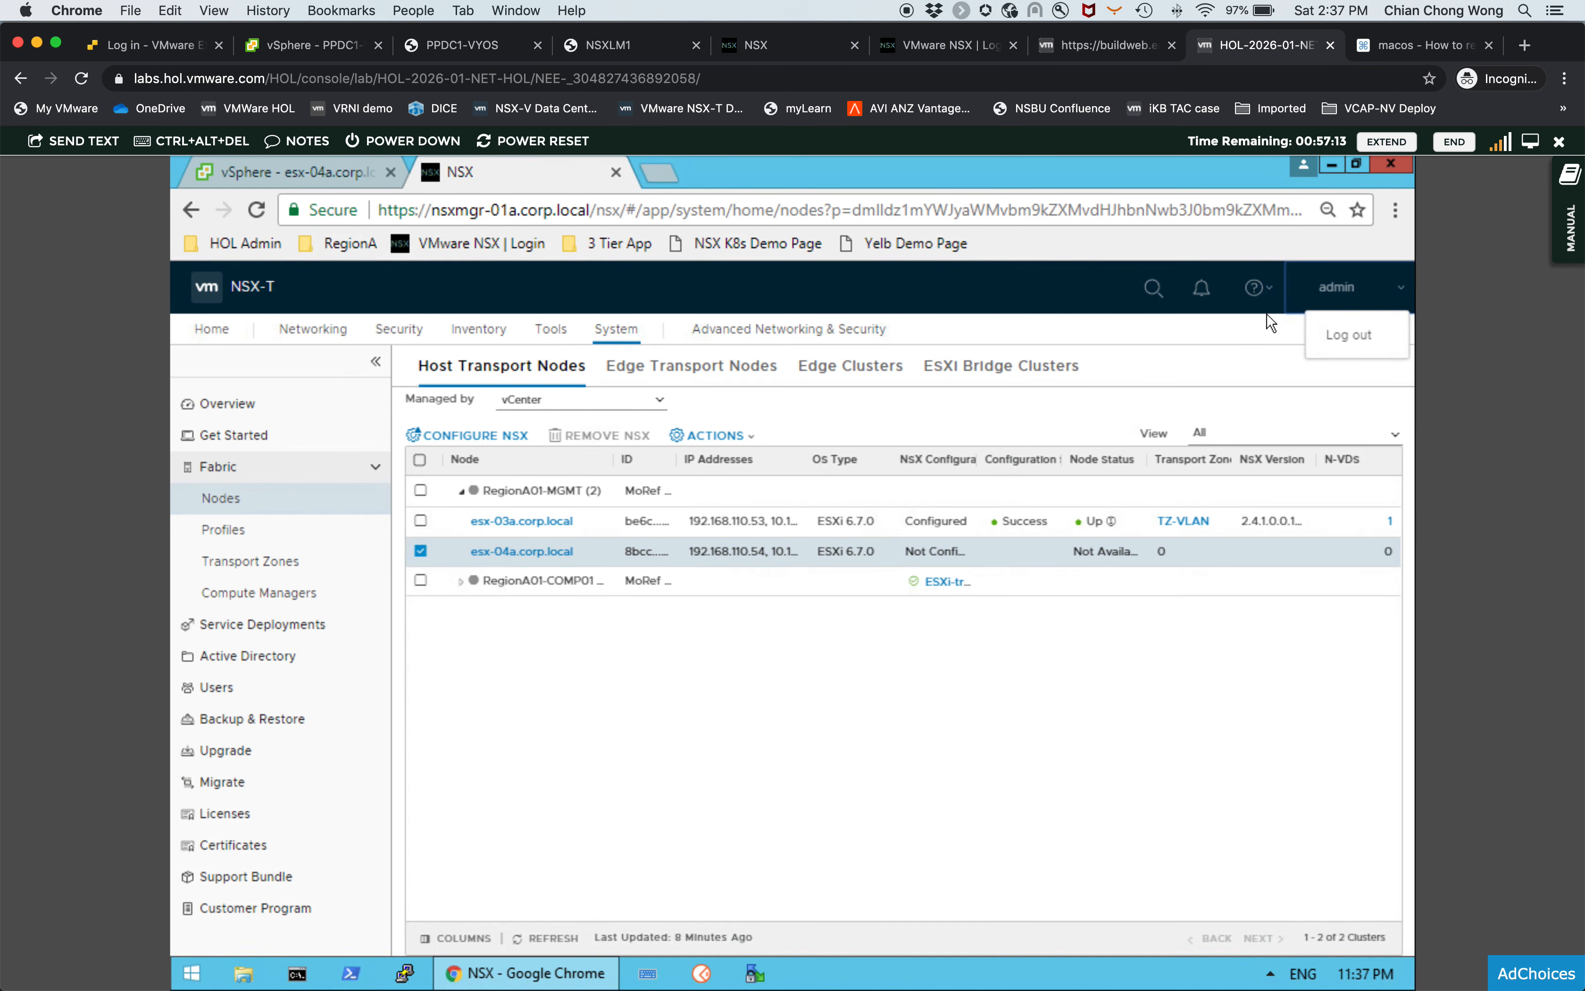
left_click(1256, 290)
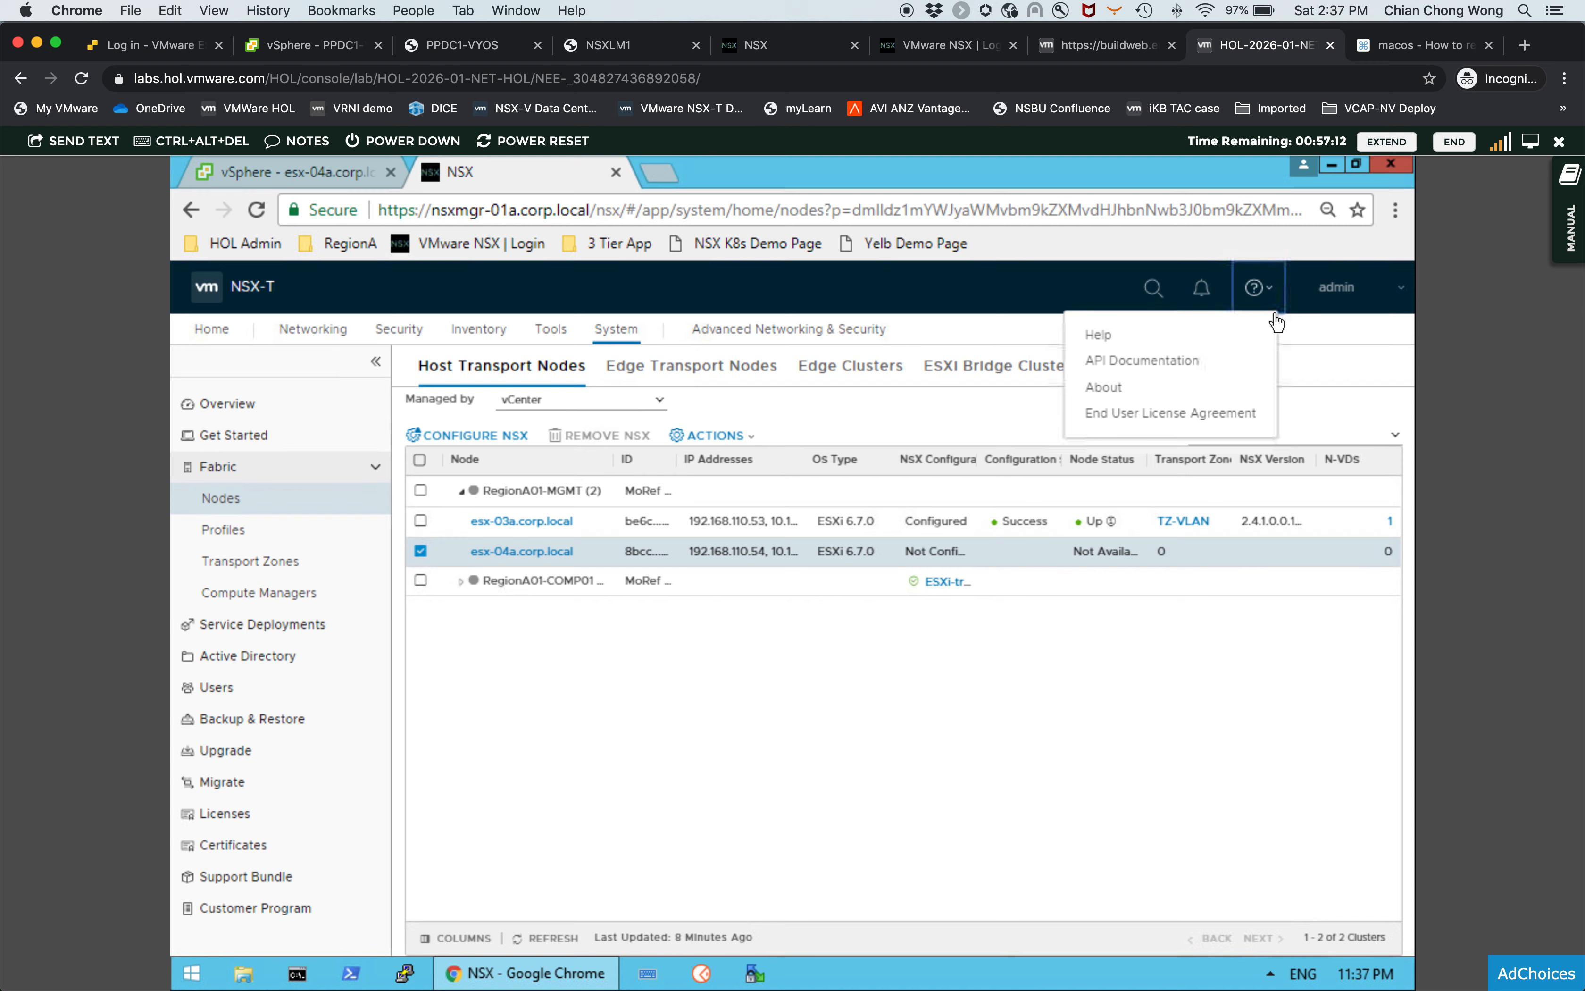
left_click(1117, 383)
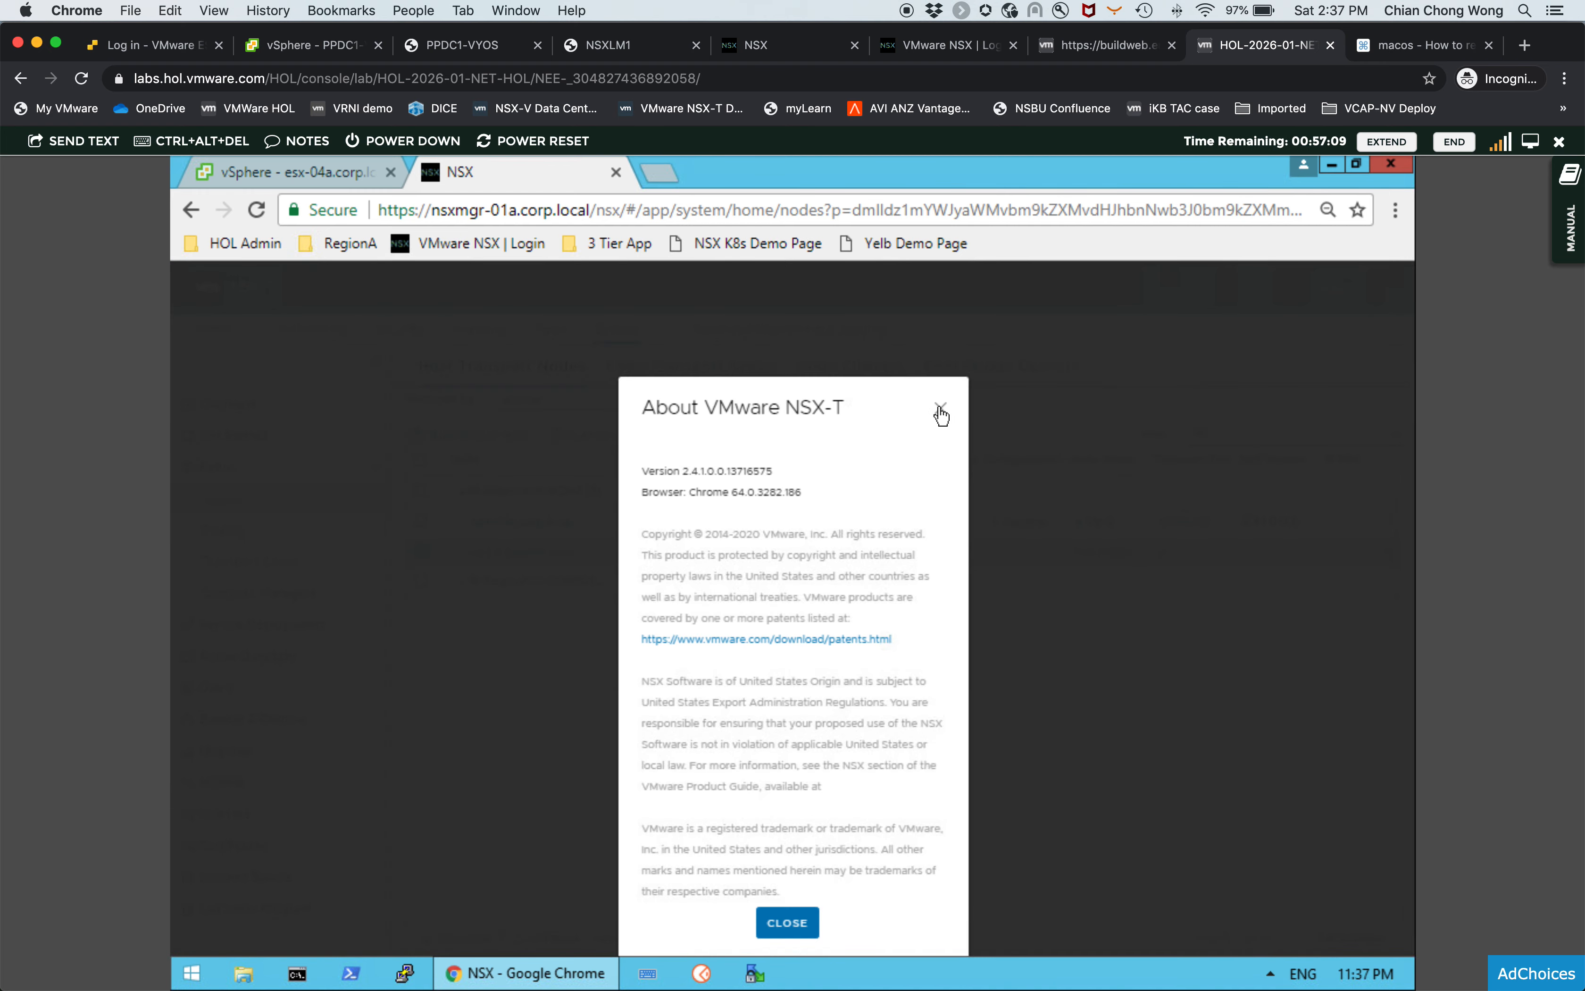
left_click(941, 413)
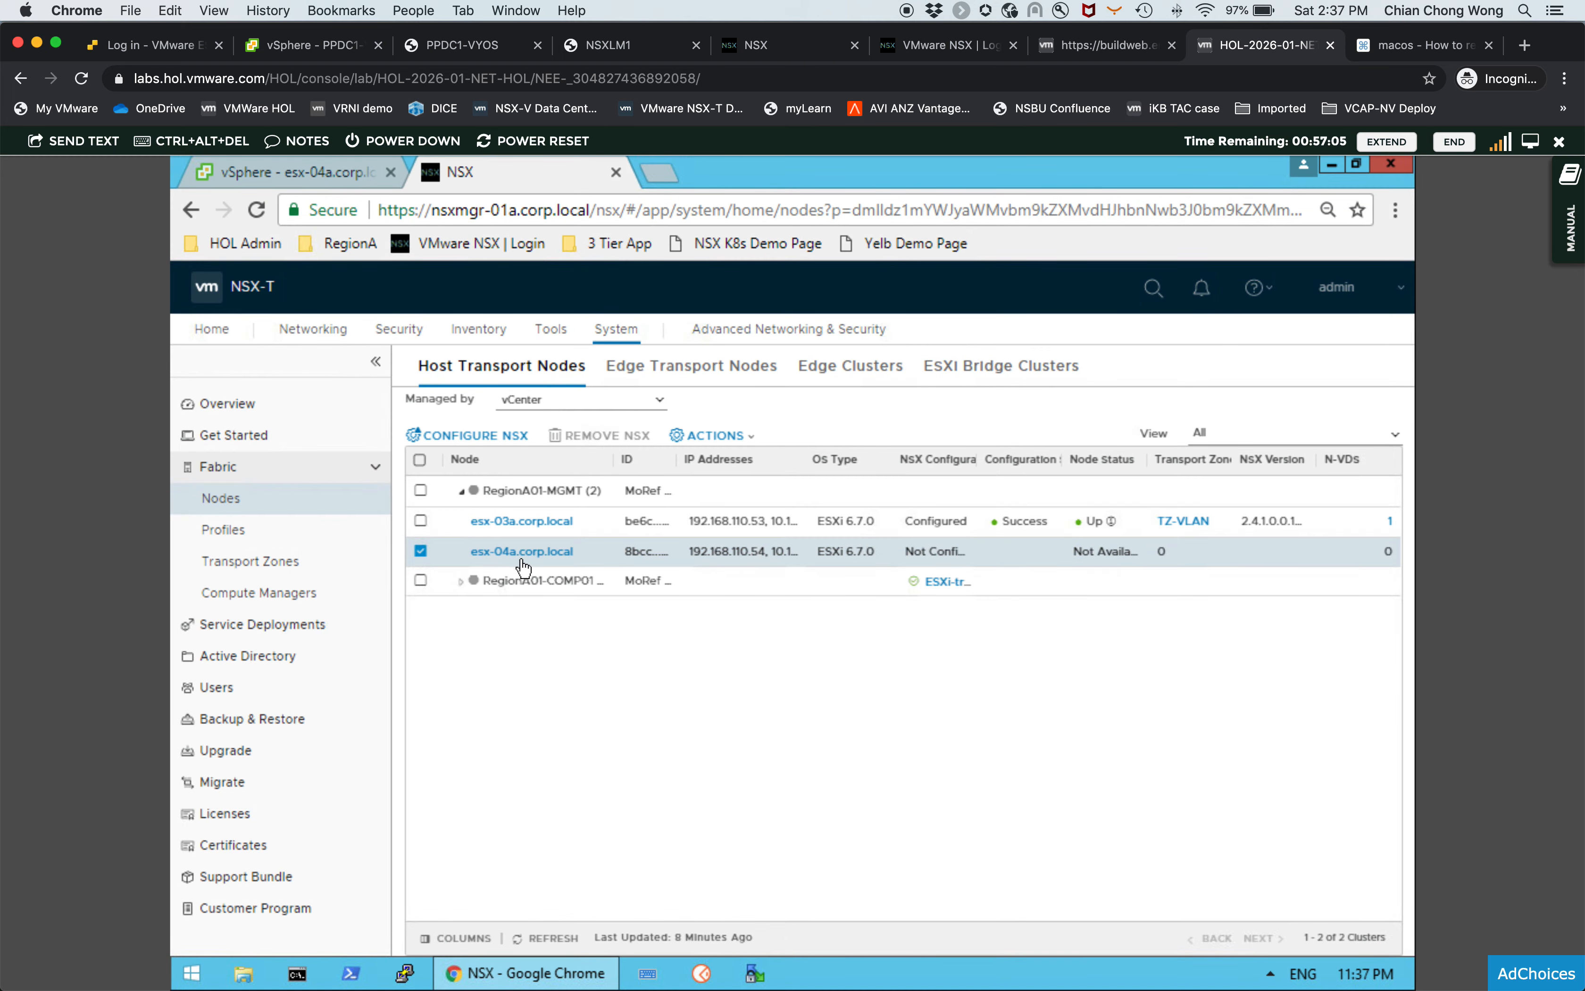
- Start configuring NSX on esx-04a.corp.local and choose the TZ-VLAN transport zone
left_click(504, 436)
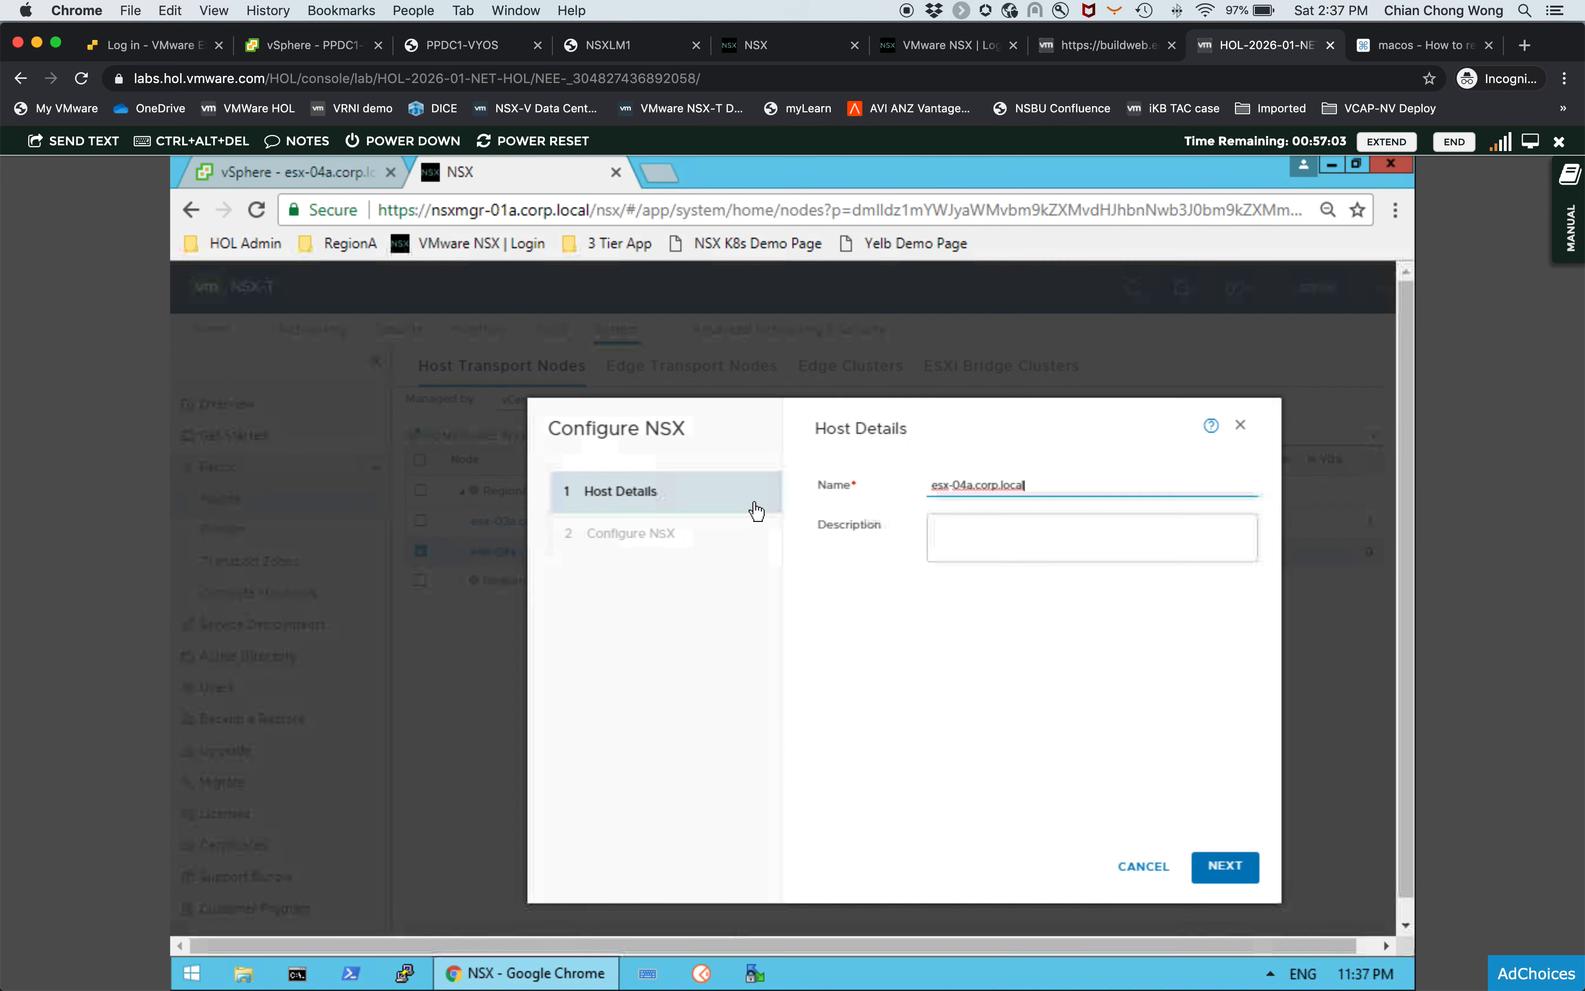
left_click(1218, 868)
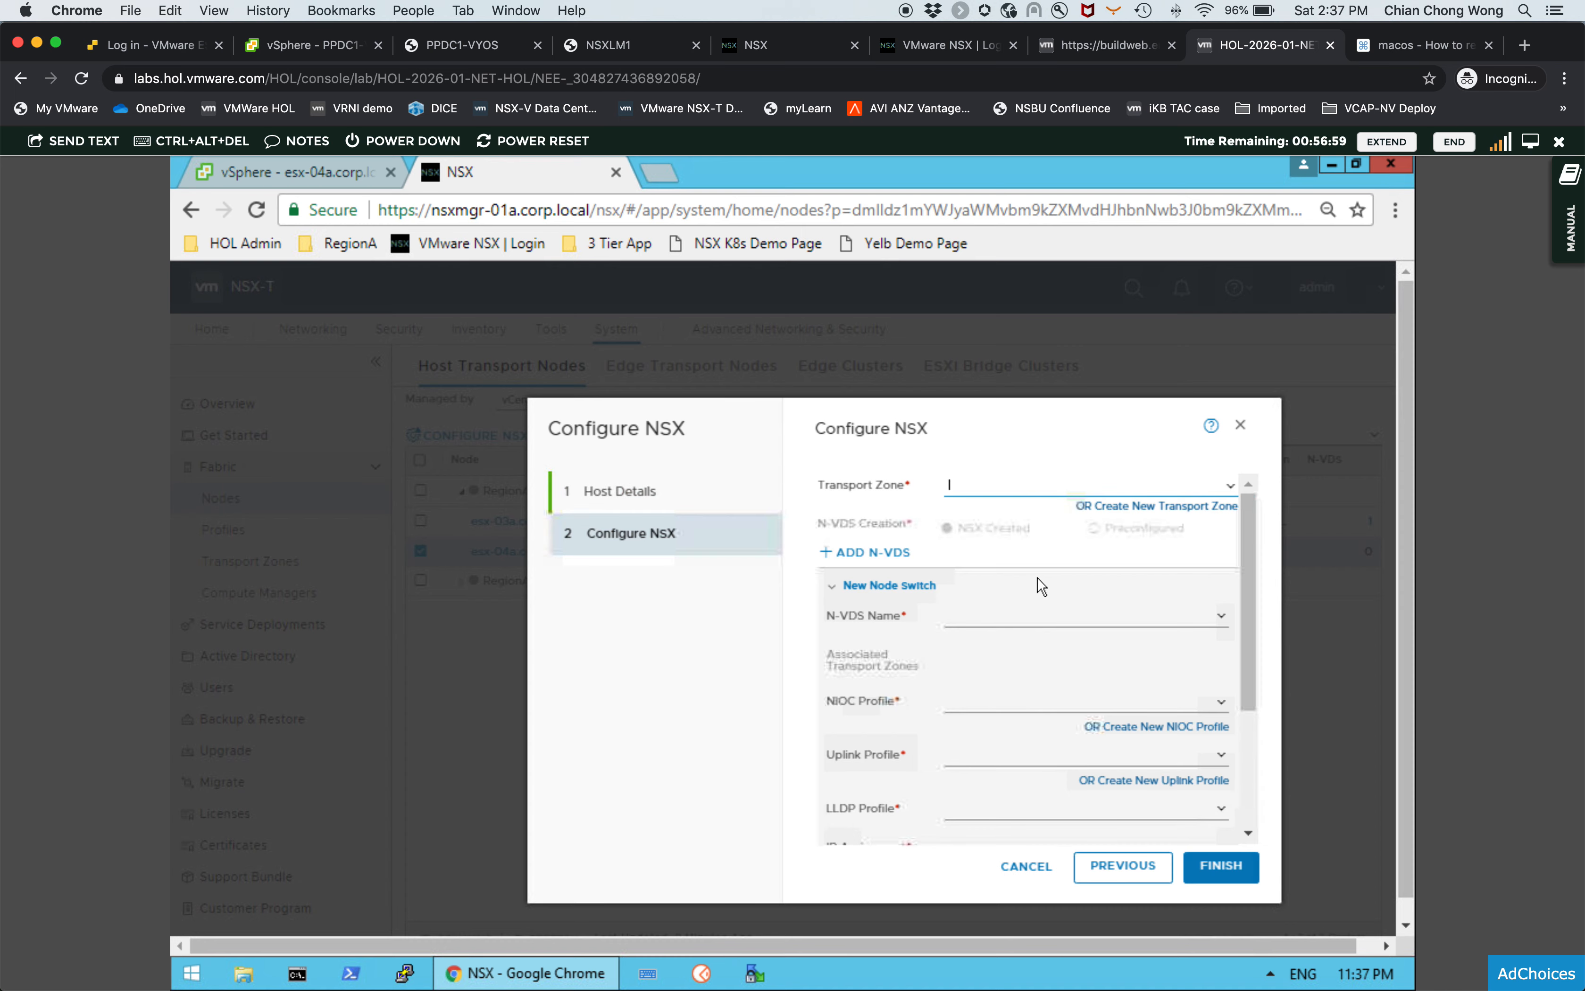
left_click(1201, 488)
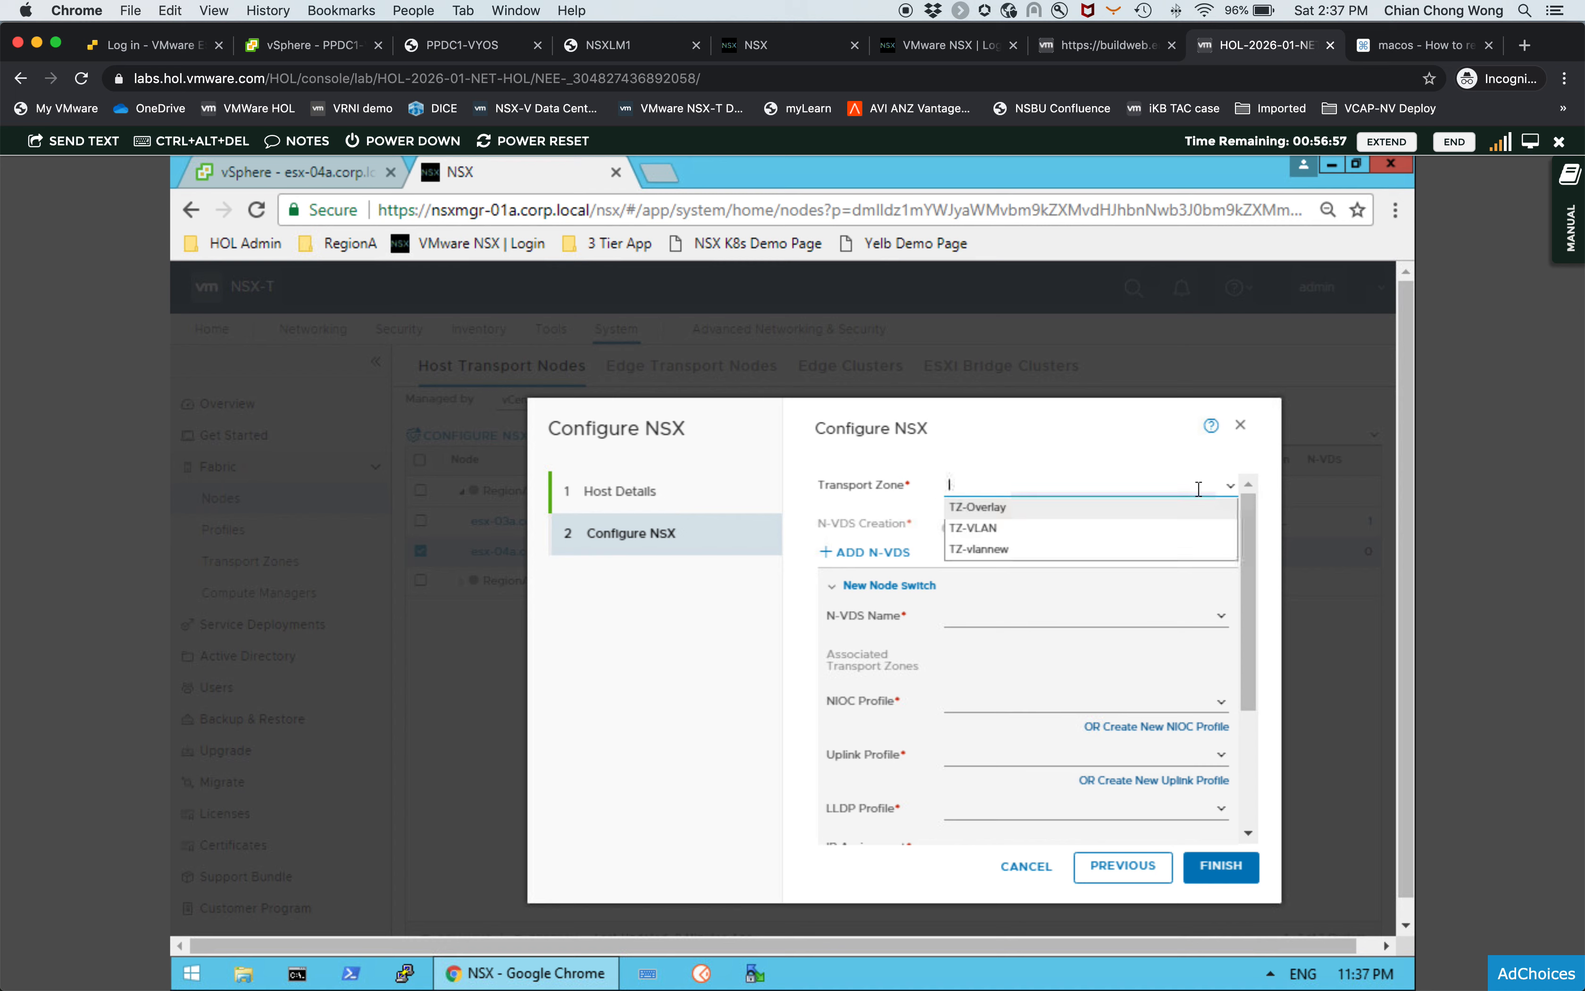
left_click(1009, 537)
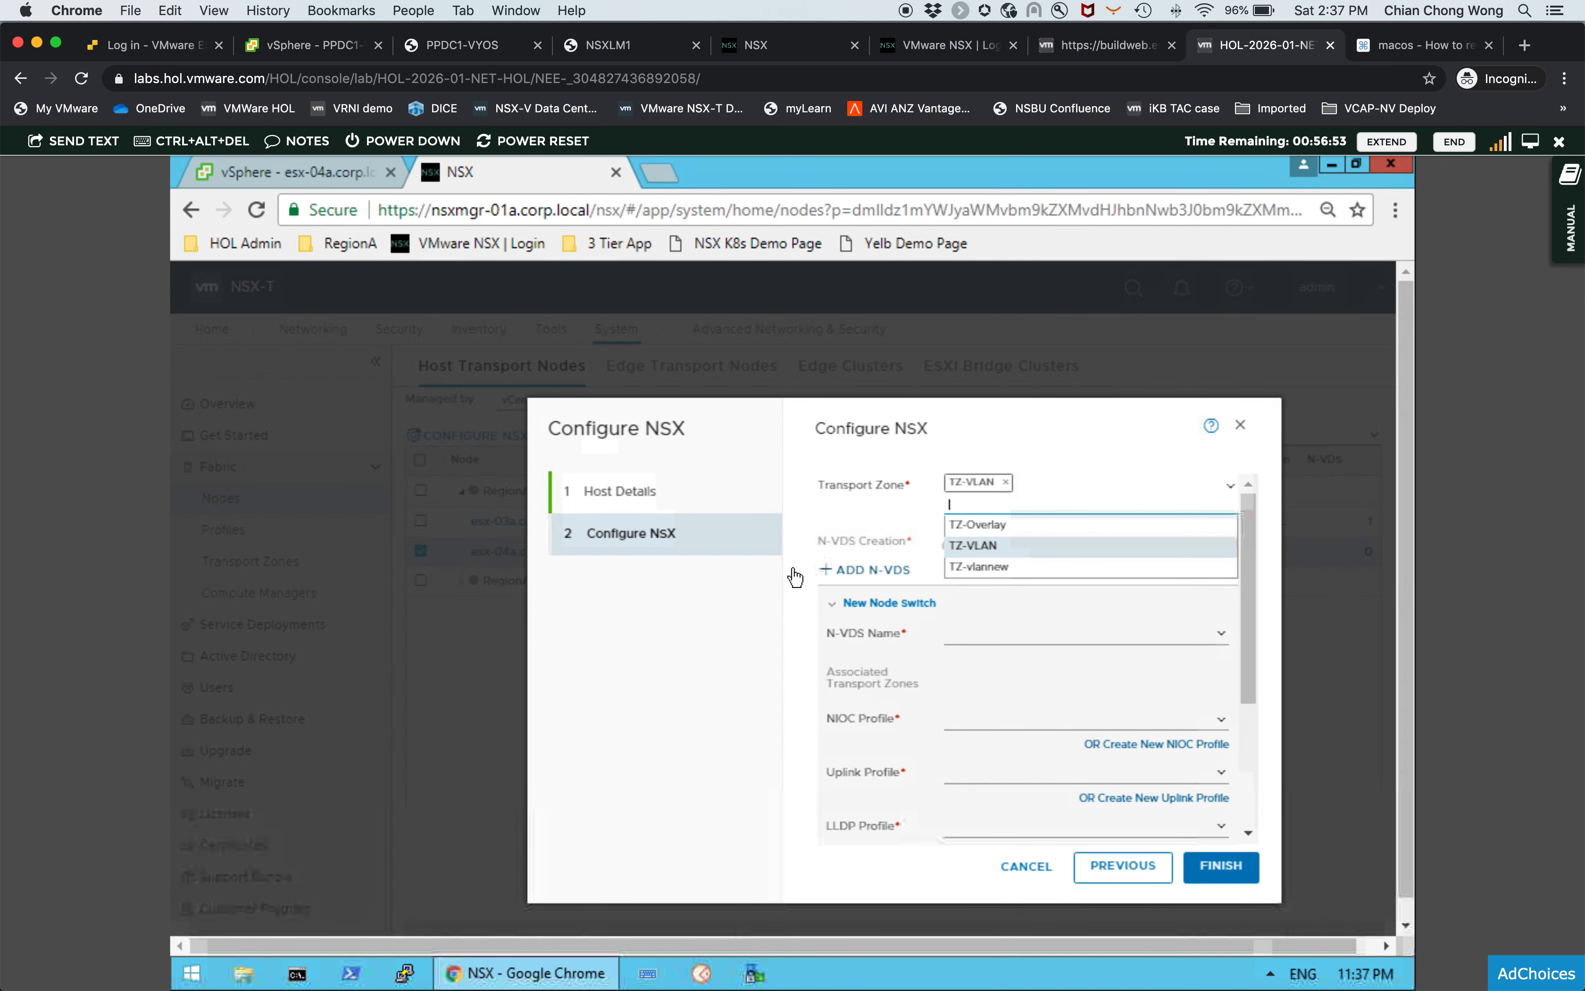
left_click(800, 588)
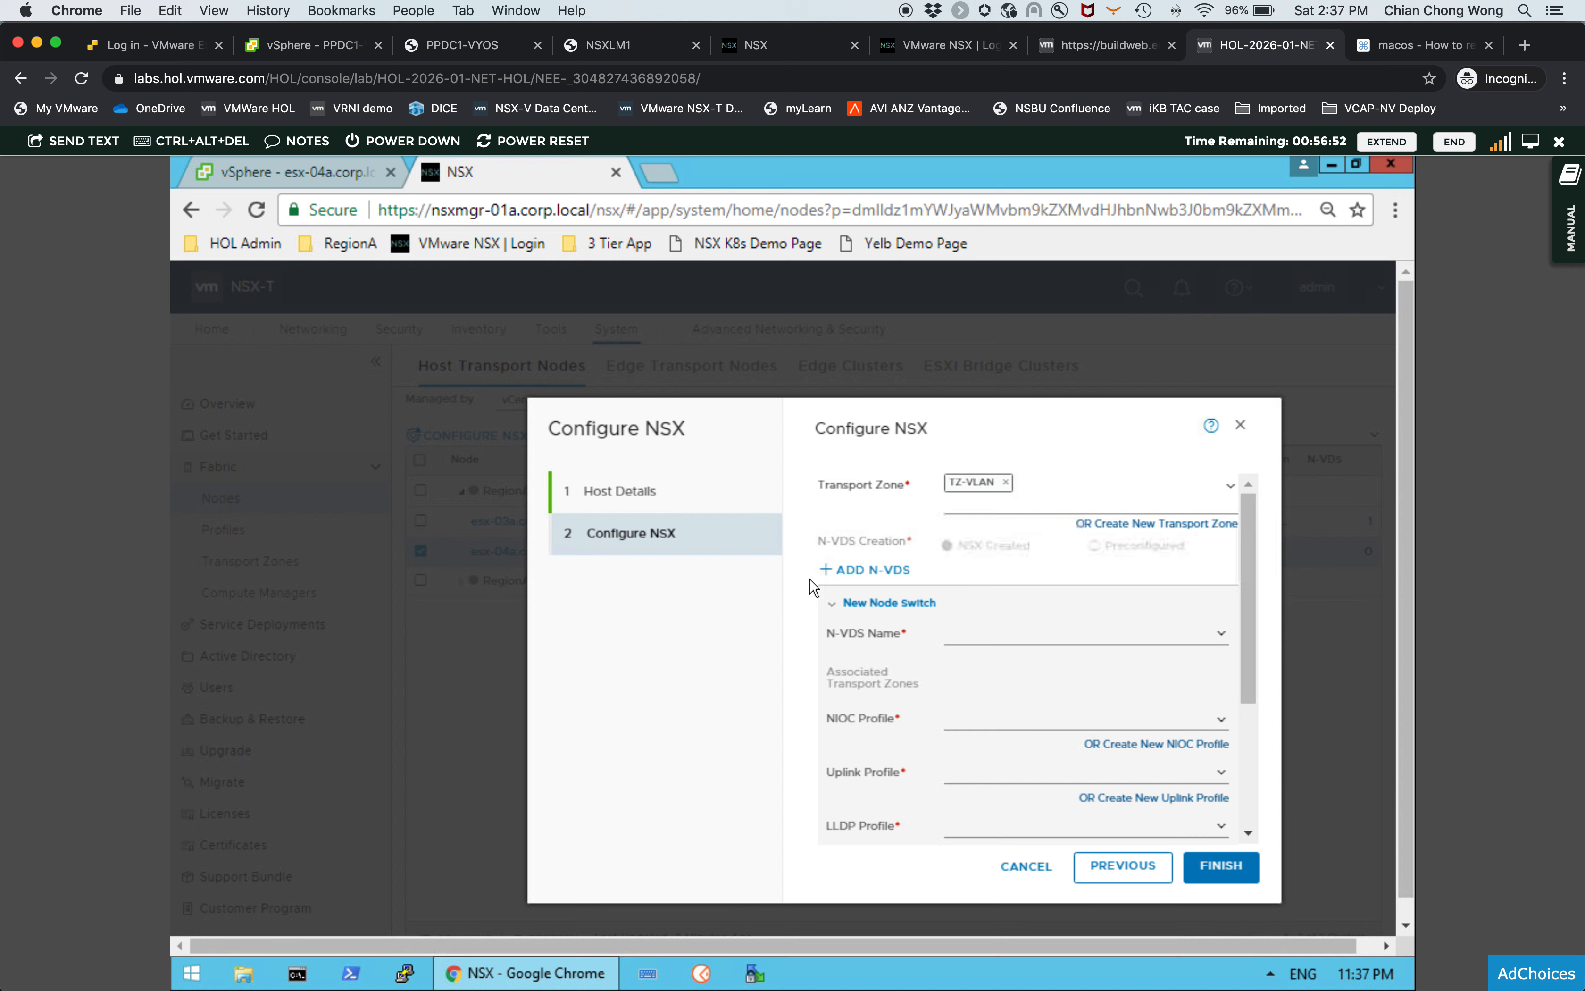
- Set the N-VDS name to N-VDS-2 and the NIOC profile to nsx-default-nioc-hostswitch-profile
left_click(1215, 638)
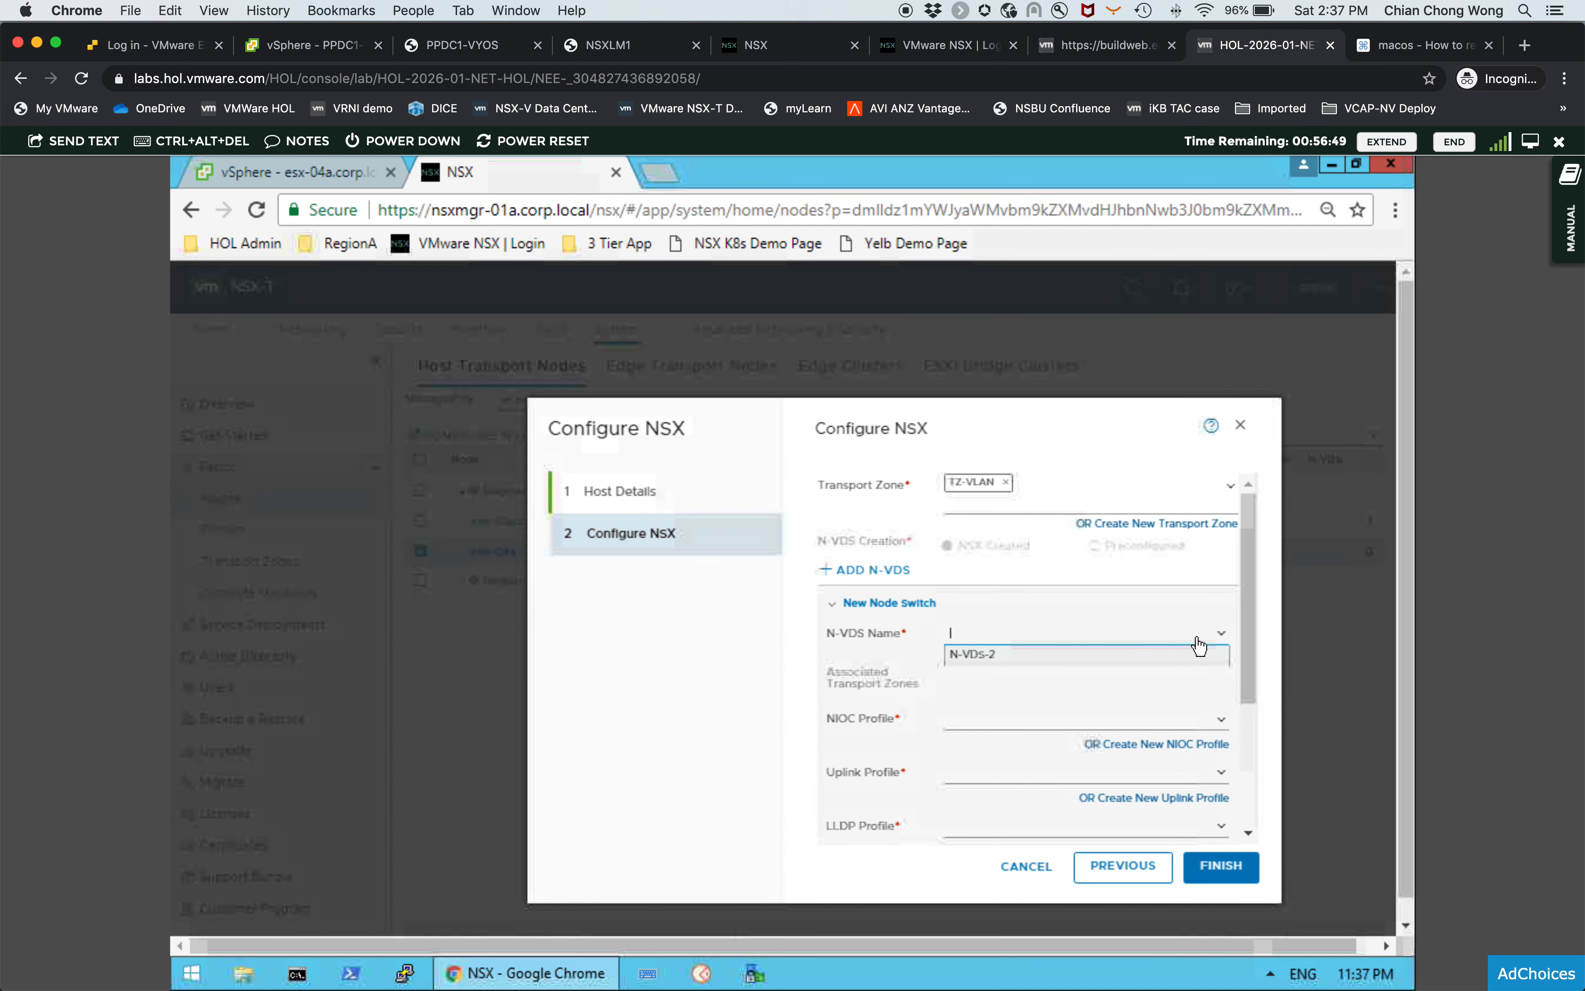
left_click(1008, 659)
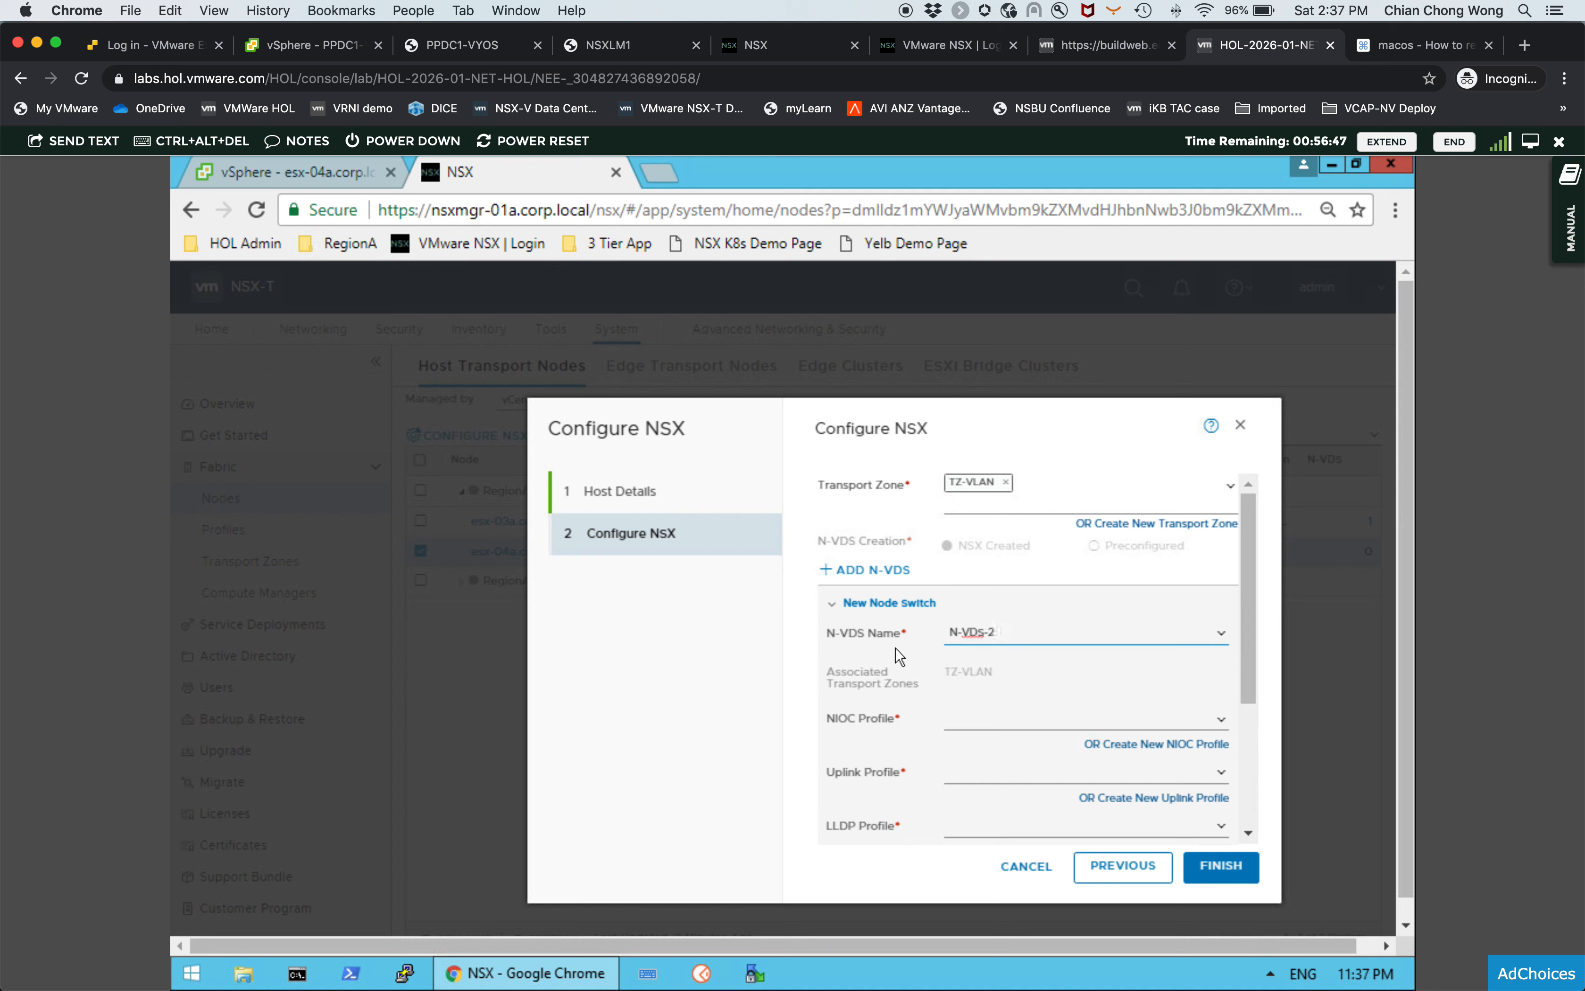
scroll(1247, 642, "down", 1)
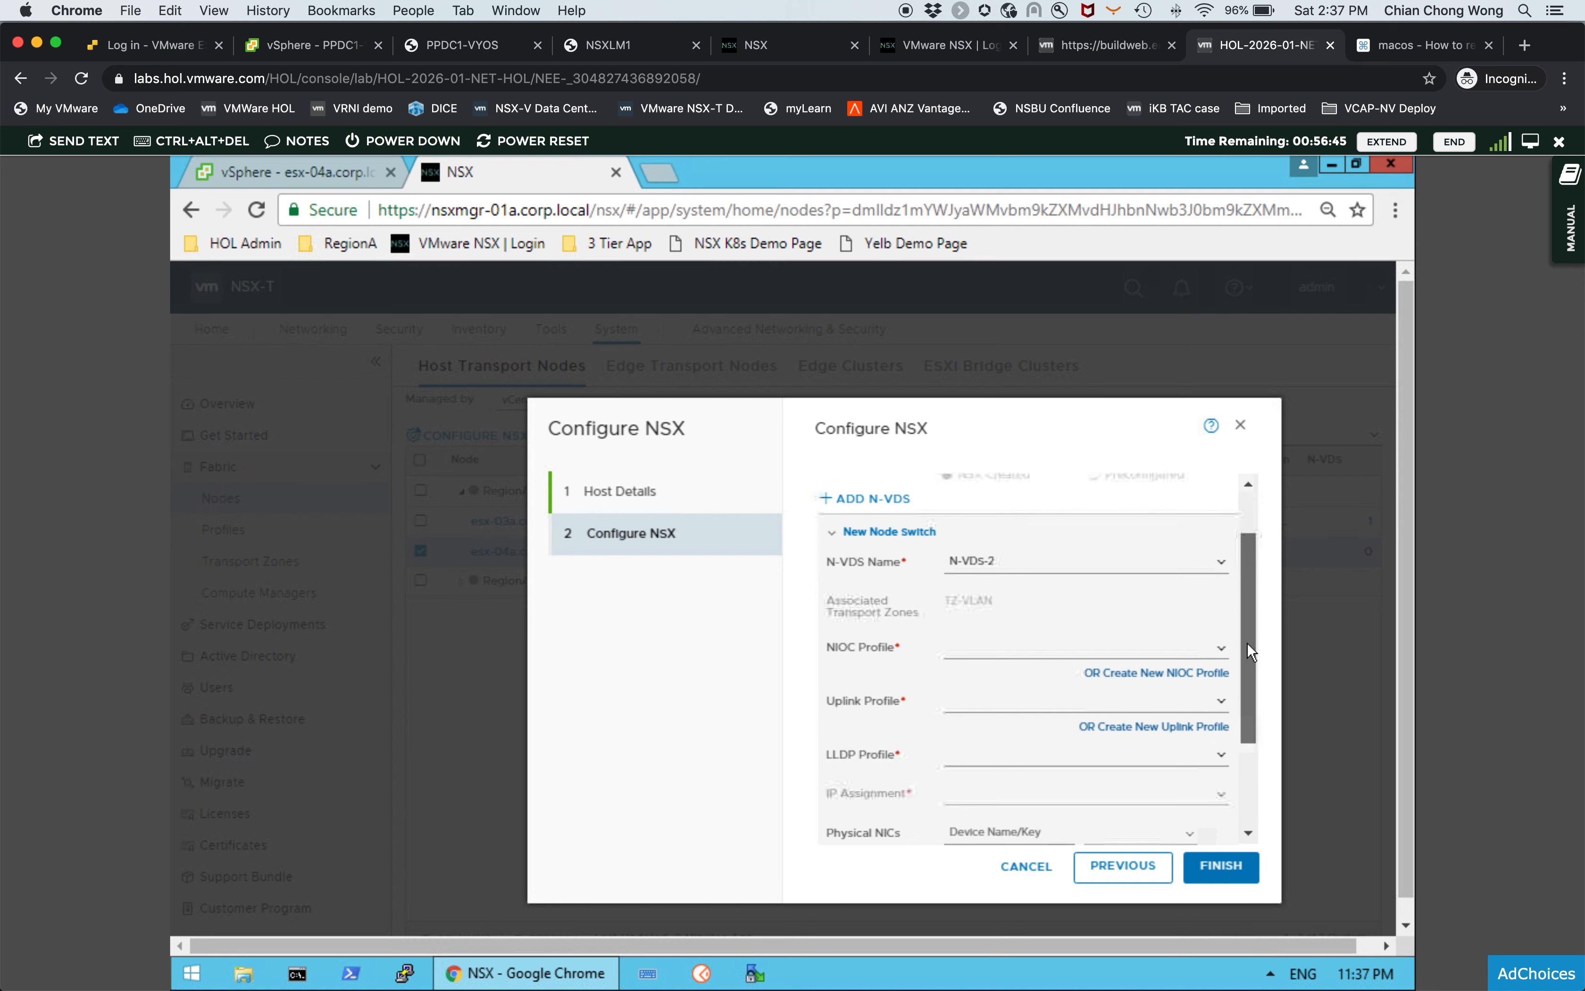
left_click(1218, 649)
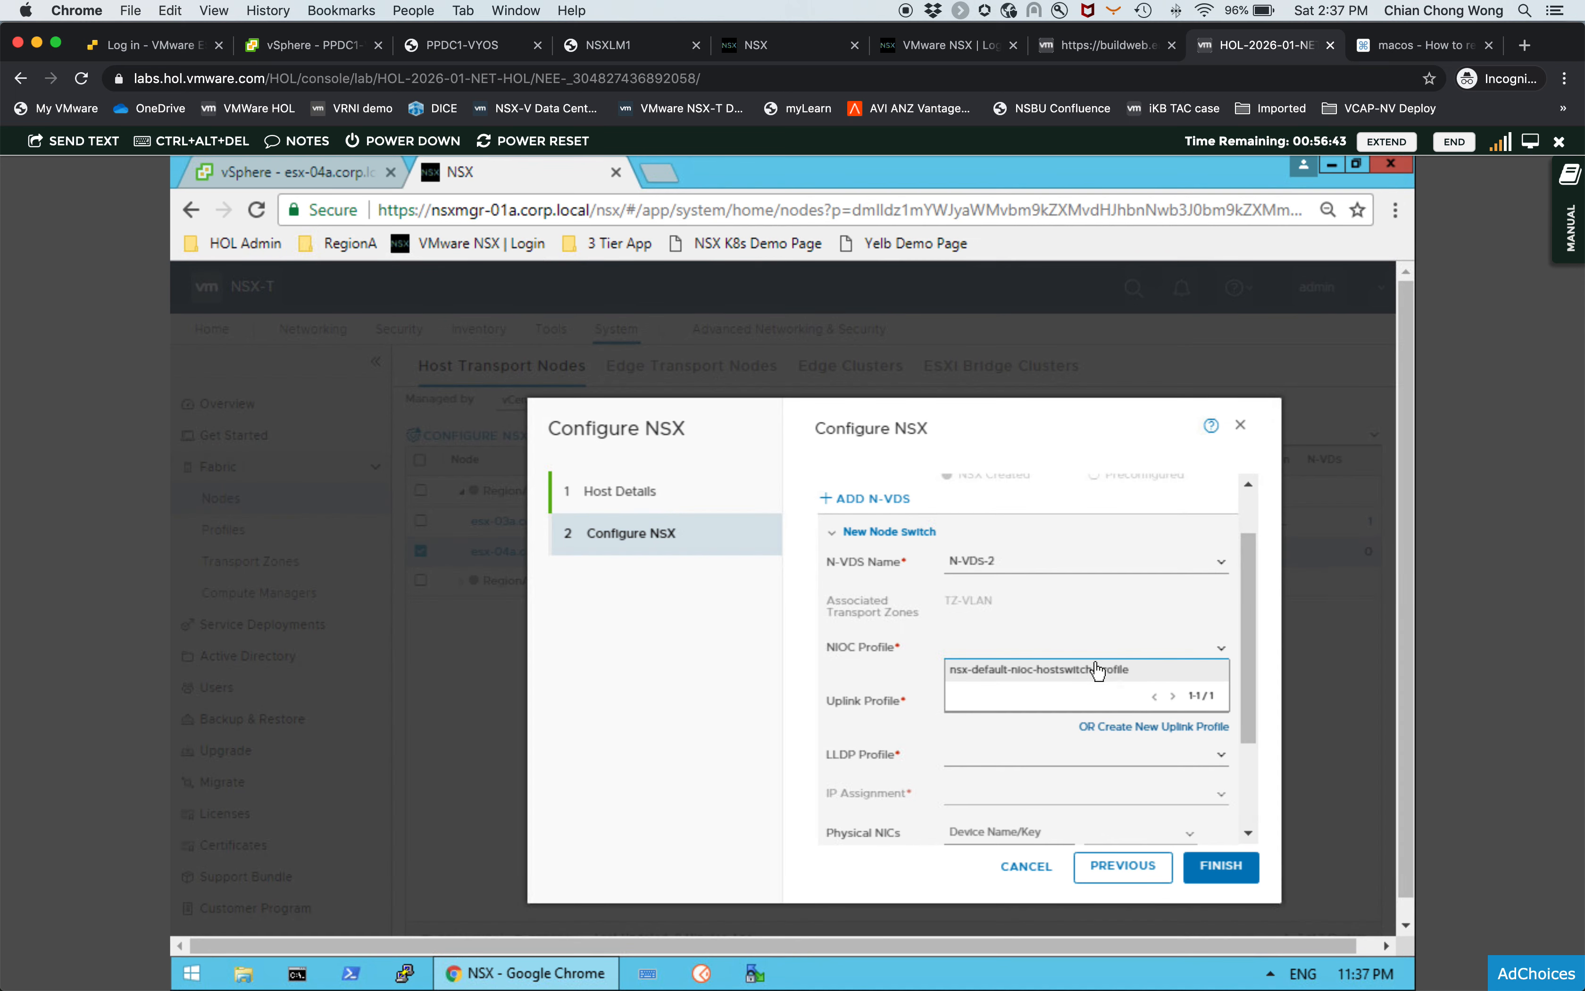
left_click(1095, 667)
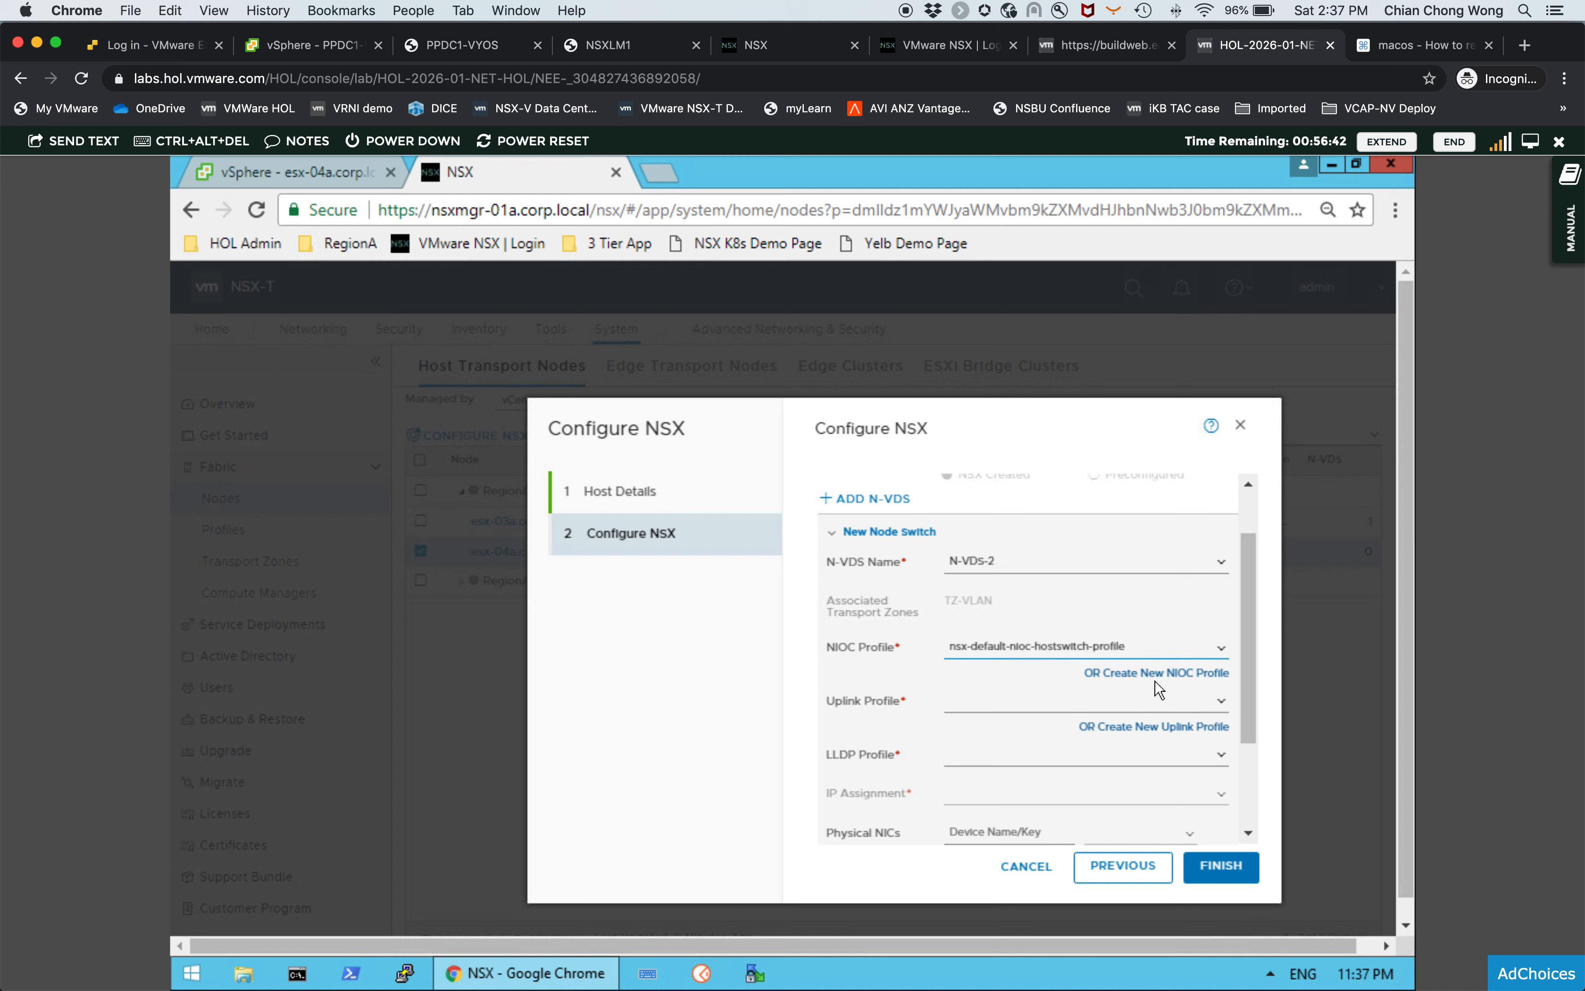
- Choose EdgeUplink as the uplink profile and LLDP [Send Packet Disabled] as the LLDP profile
left_click(1220, 706)
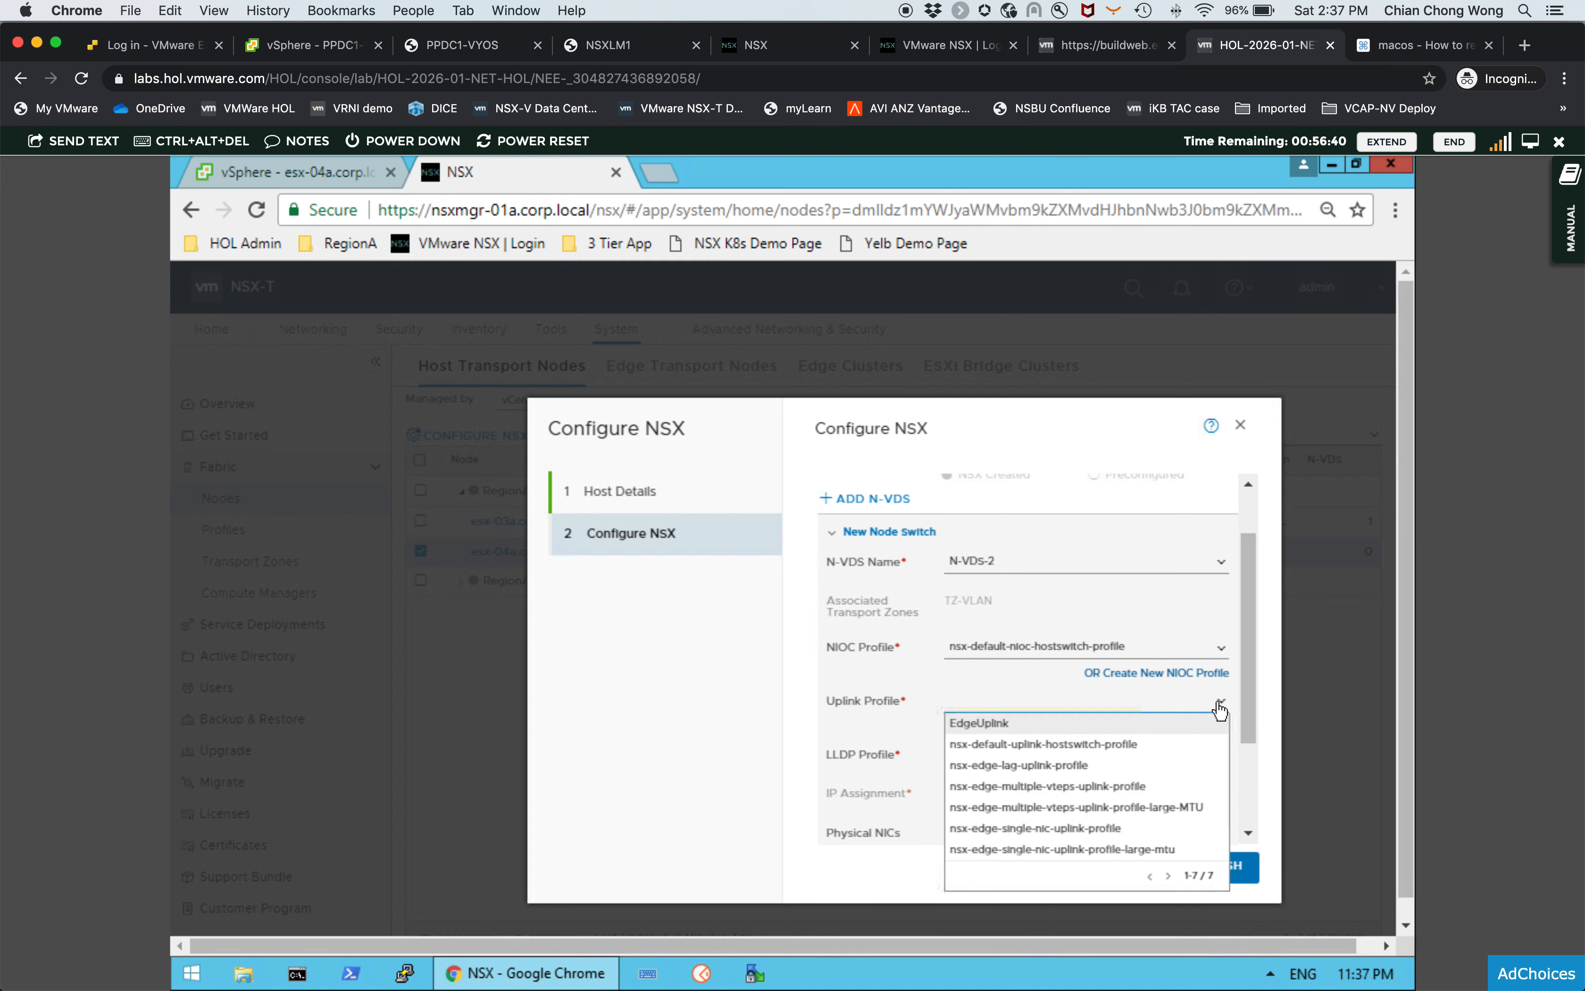
left_click(1044, 723)
scroll(1146, 727, "up", 2)
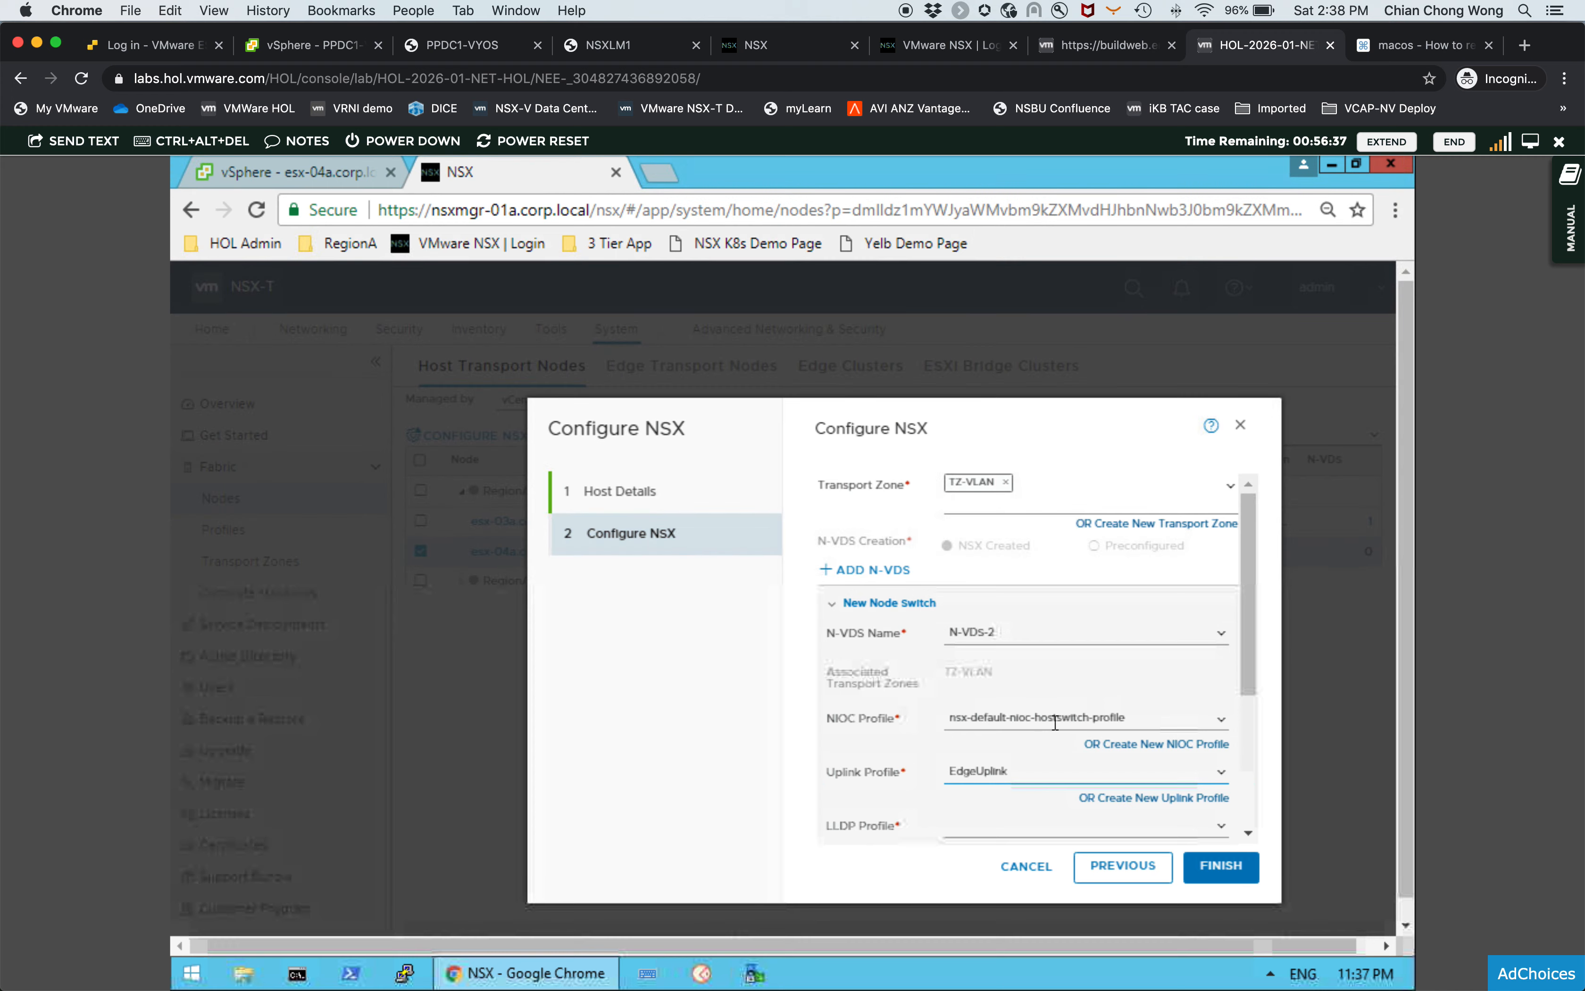
scroll(1251, 729, "down", 5)
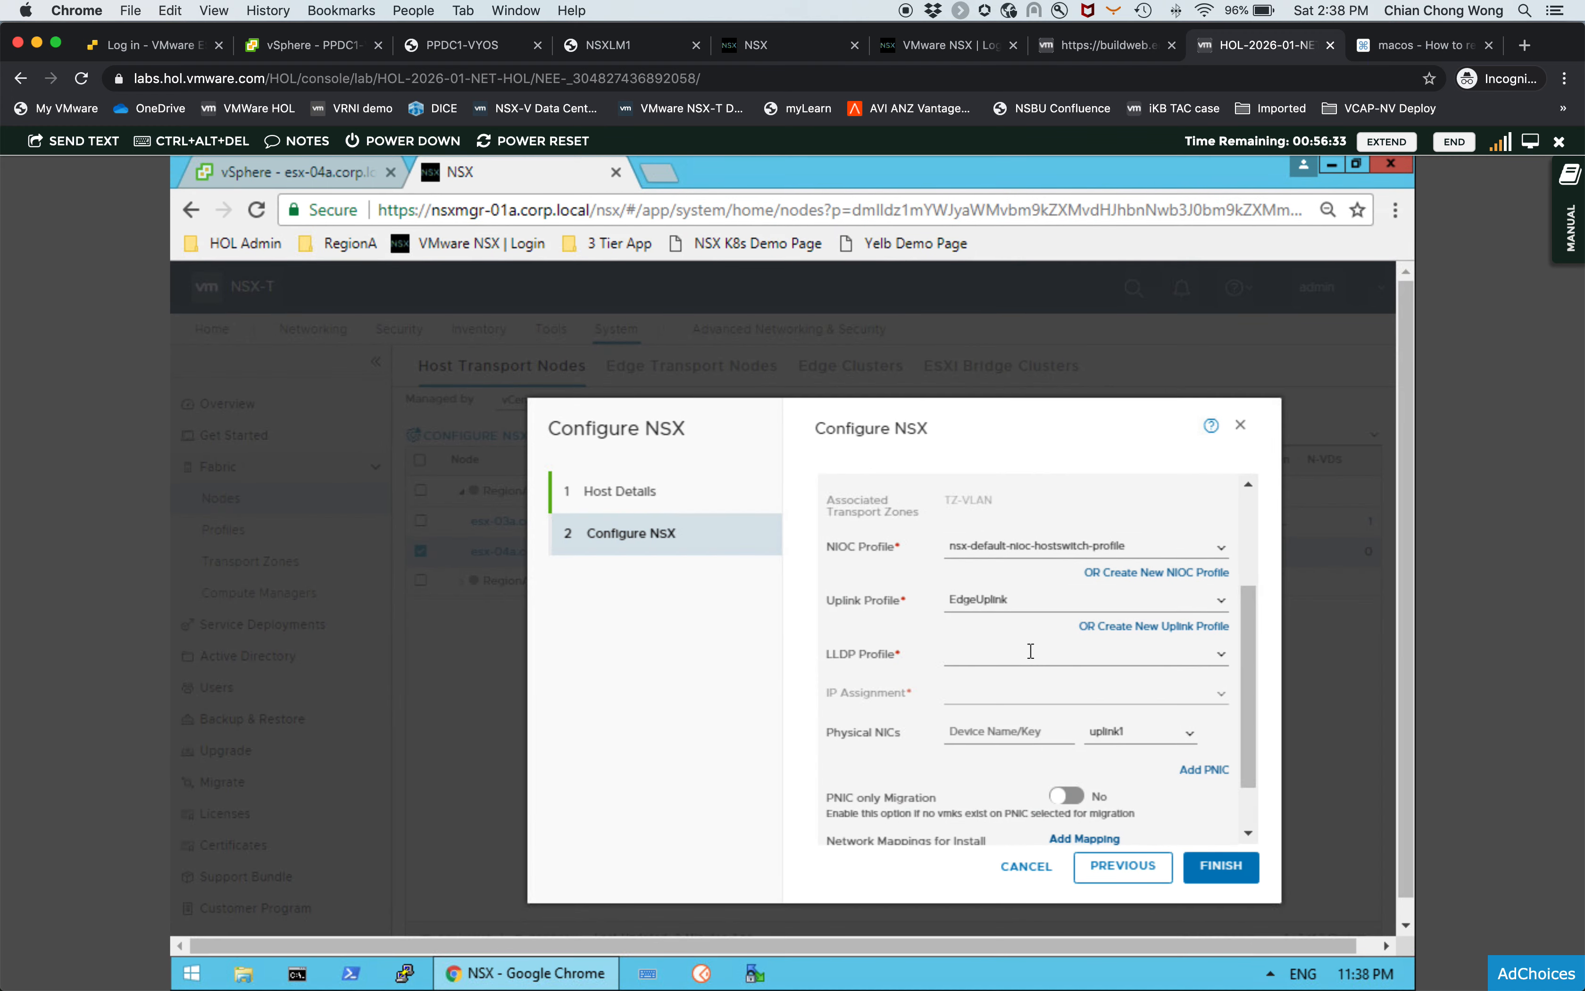
left_click(1221, 659)
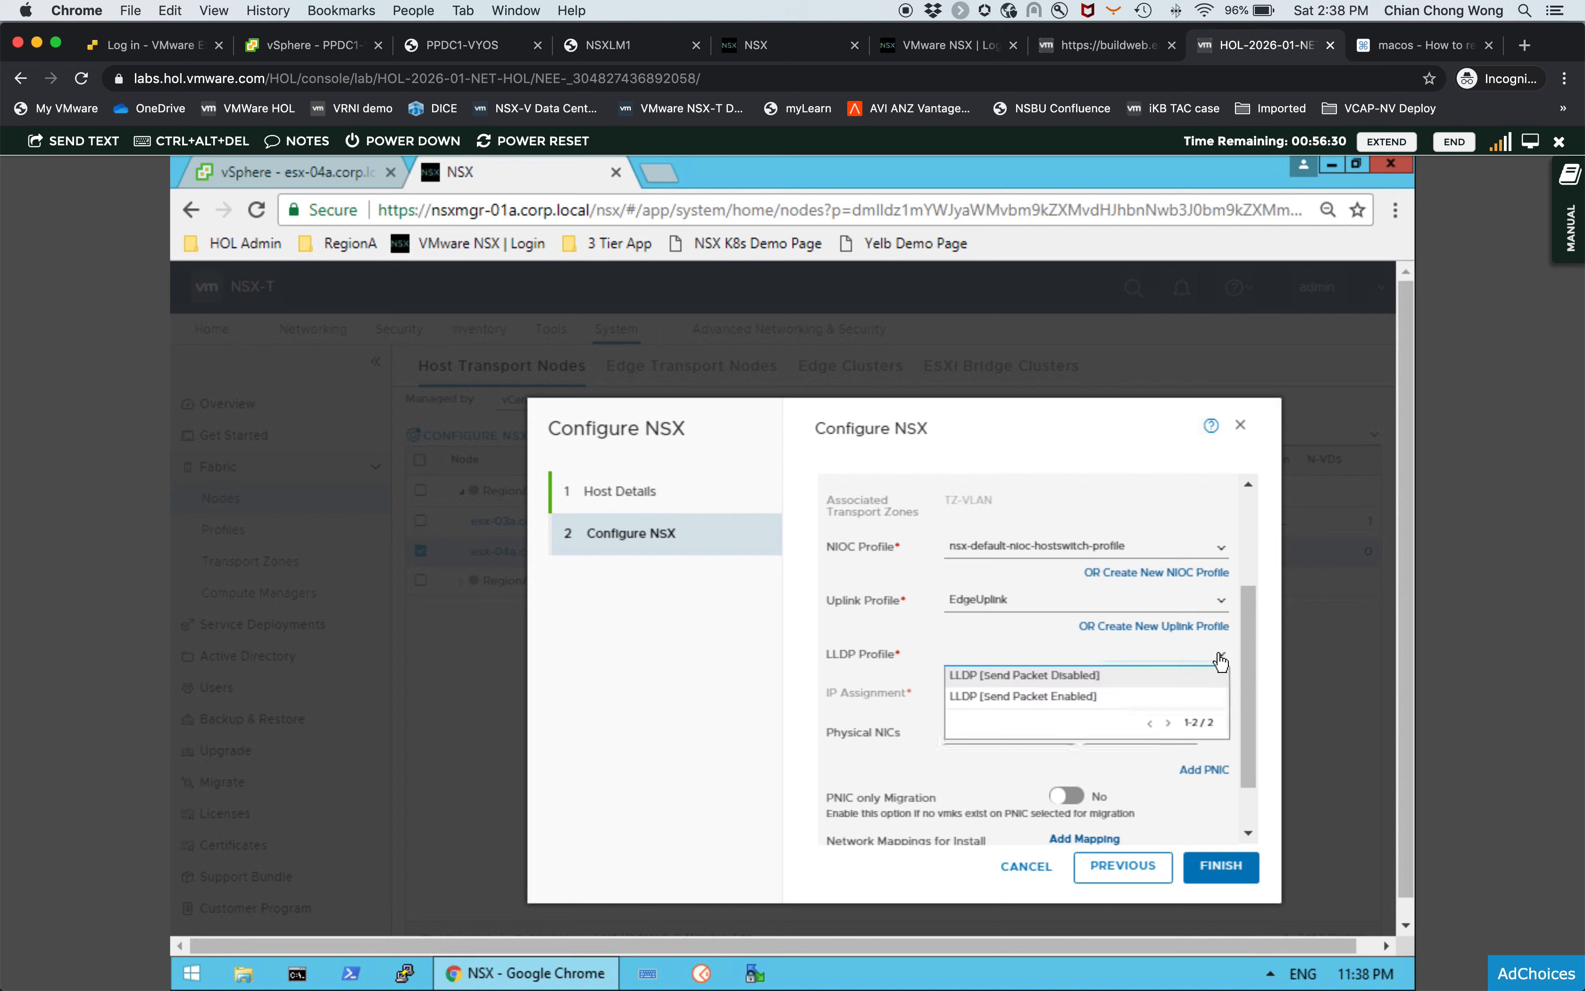
left_click(1046, 679)
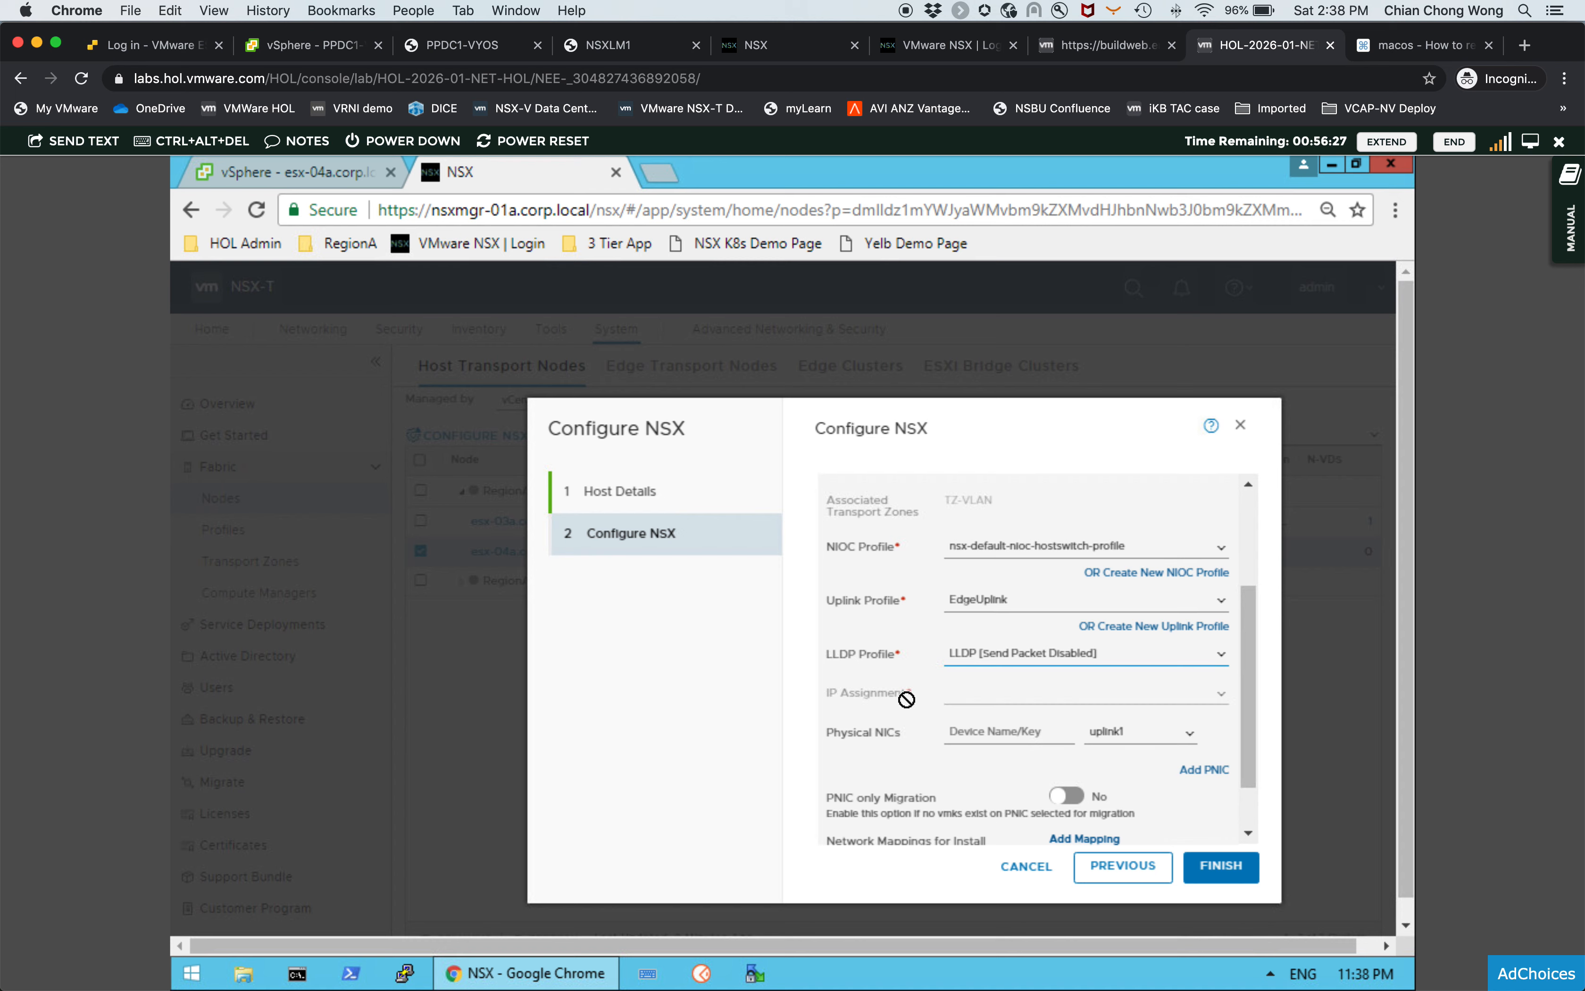
- Check the physical adapters of host esx-04a.corp.local in vSphere Client
left_click_drag(1240, 666, 1246, 700)
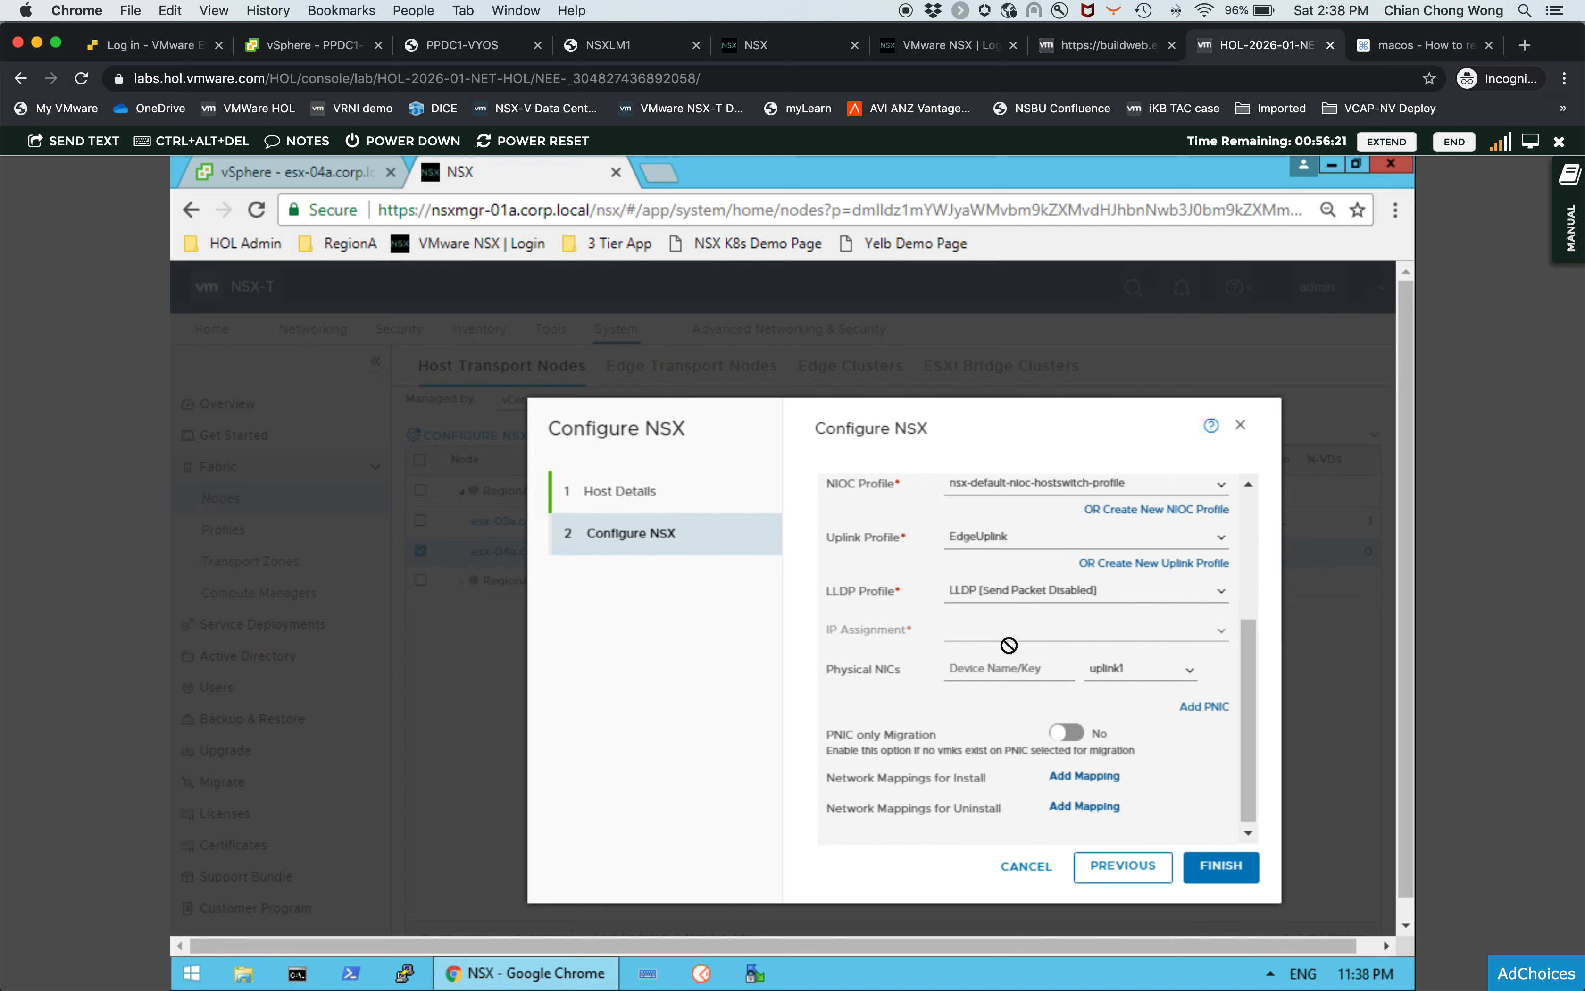
left_click(1026, 673)
left_click(350, 167)
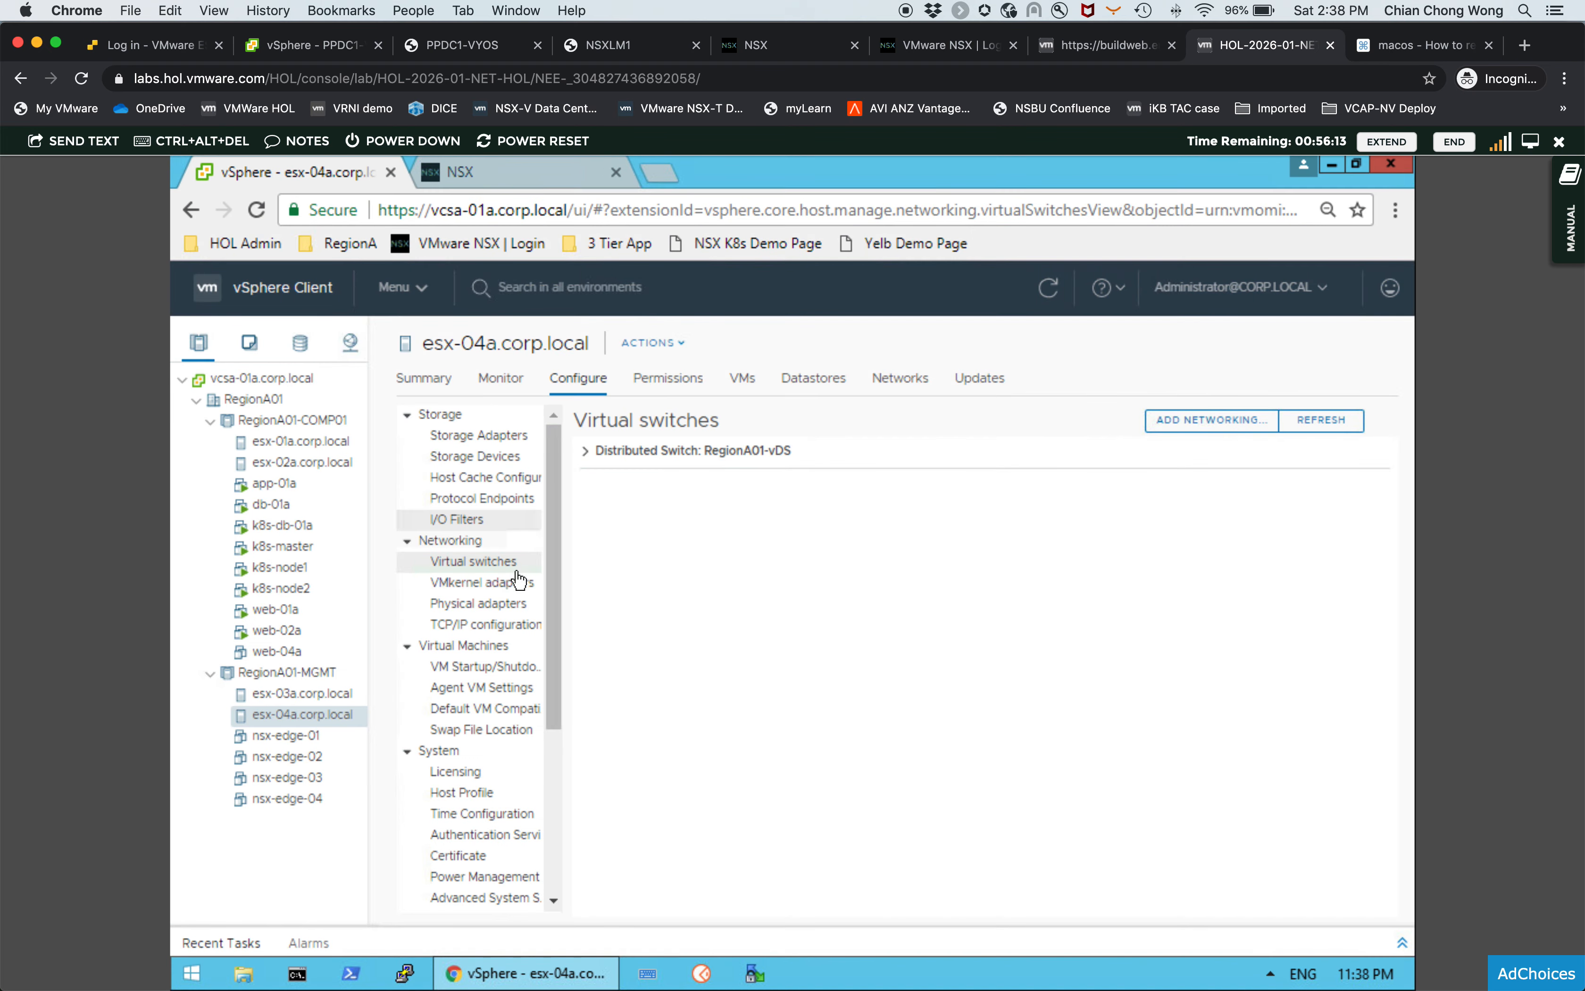
left_click(513, 604)
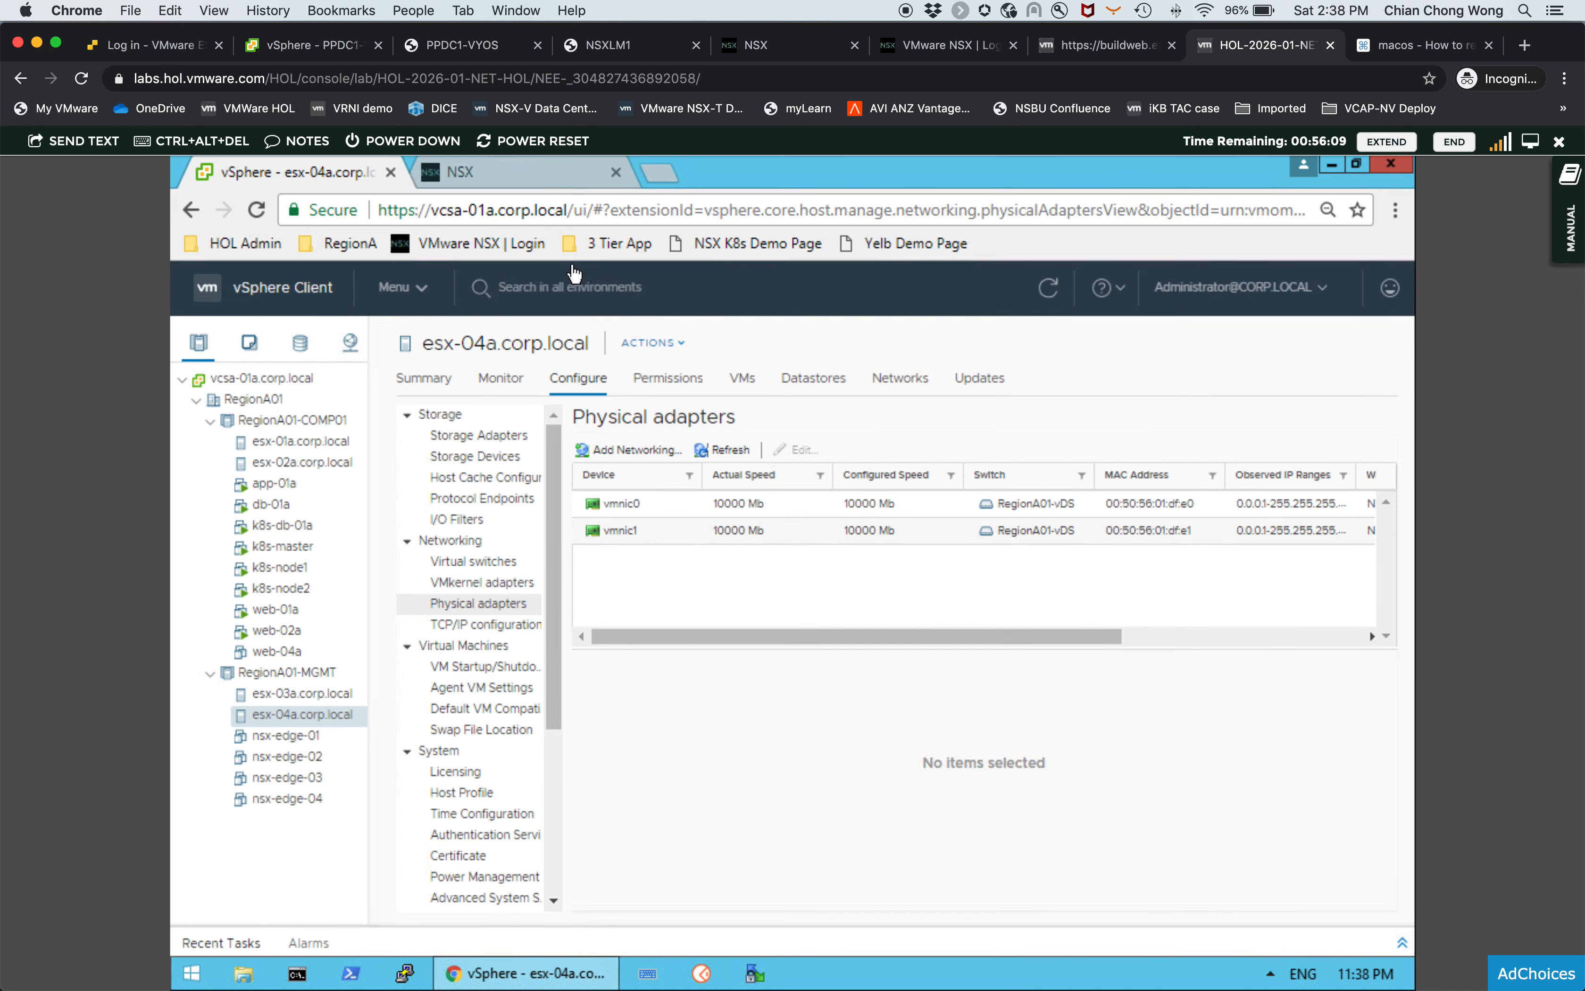
left_click(548, 172)
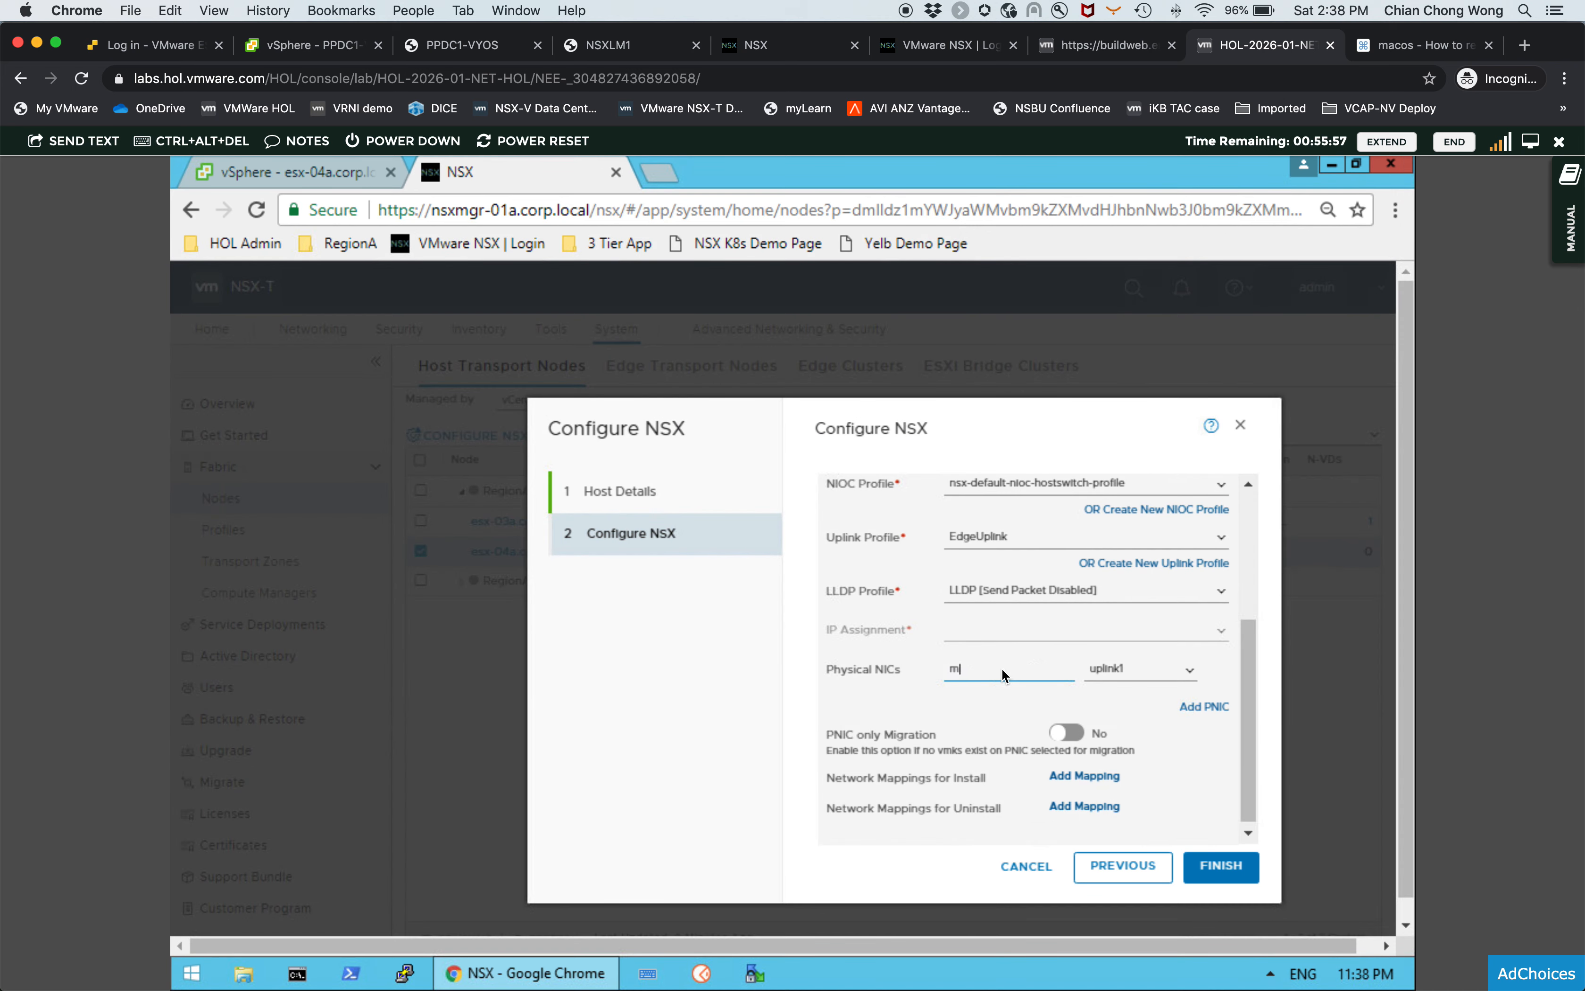
- Assign physical NIC vmnic0 to uplink1 and add vmnic1 assigned to uplink2
key("BackSpace")
type("vmnic0")
left_click(1208, 706)
left_click_drag(1254, 663, 1253, 855)
left_click(1002, 686)
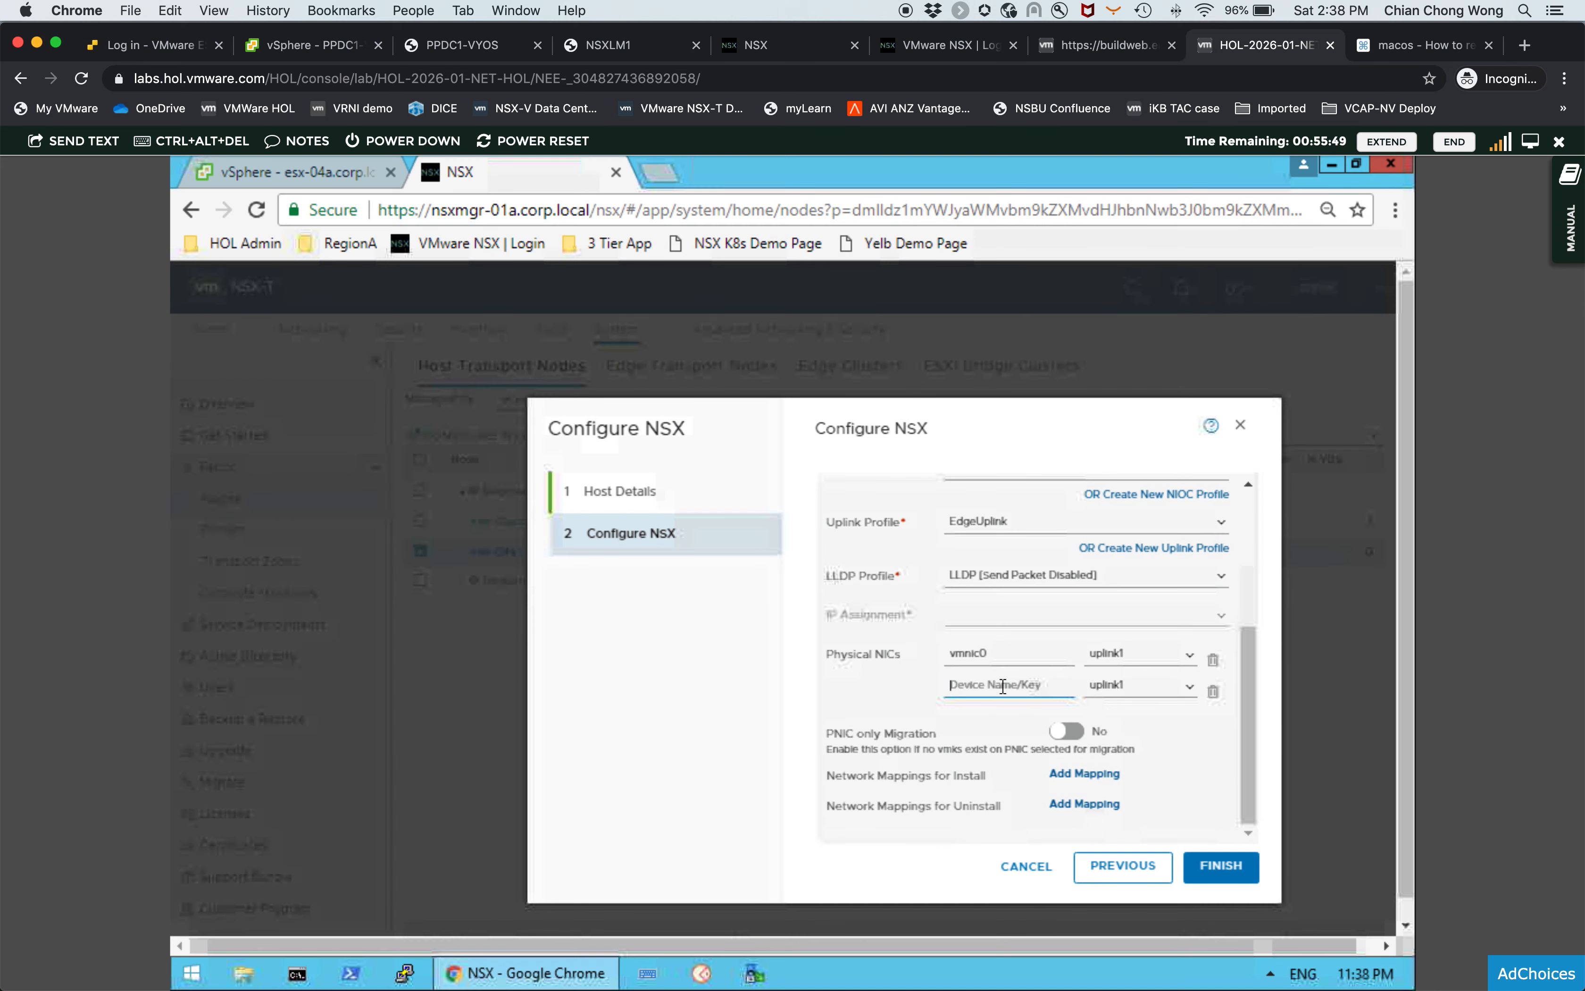
type("vmni")
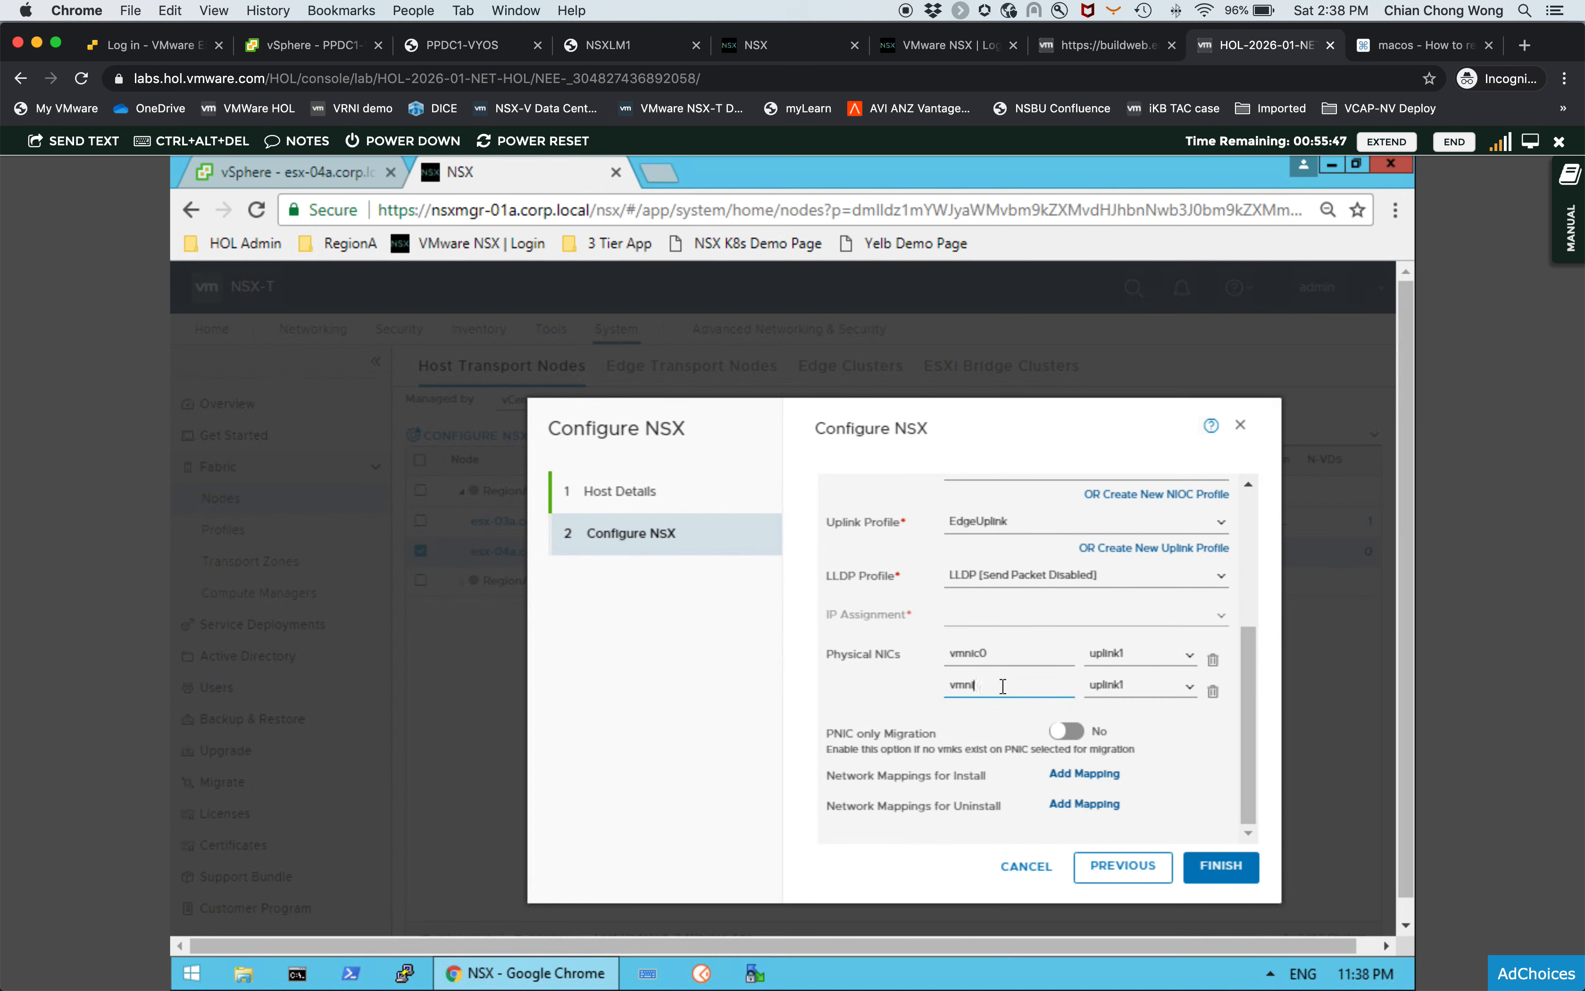
type("c1")
left_click(1187, 687)
left_click(1155, 729)
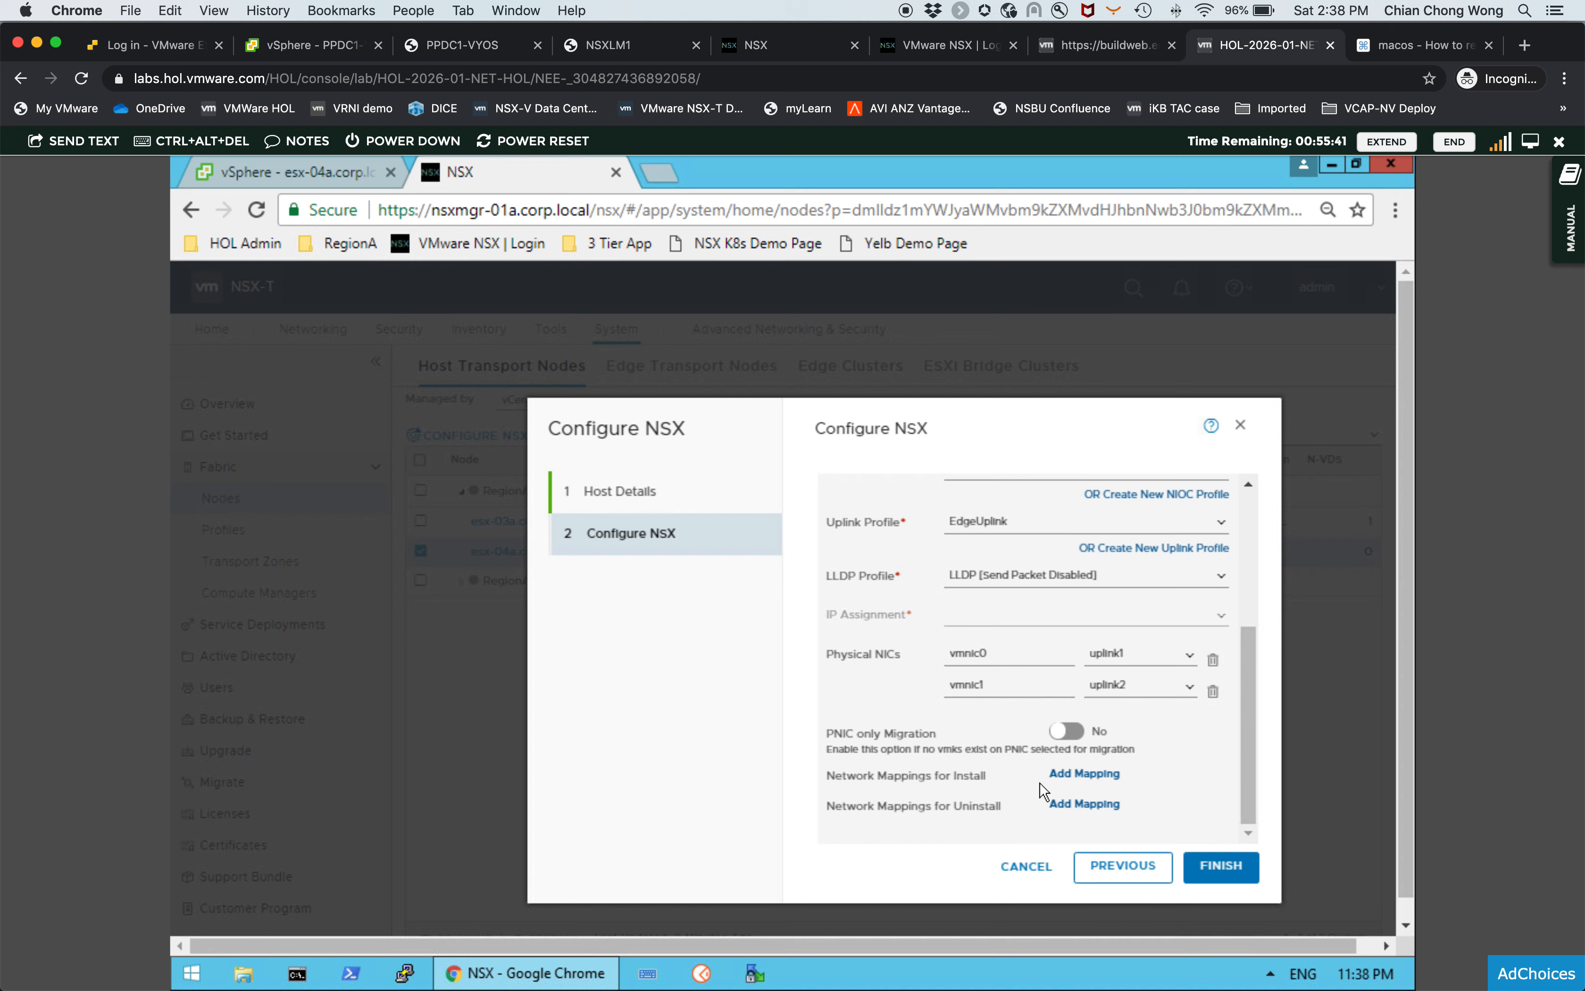
- Add an install network mapping row for VMkernel adapter vmk0
left_click(1061, 775)
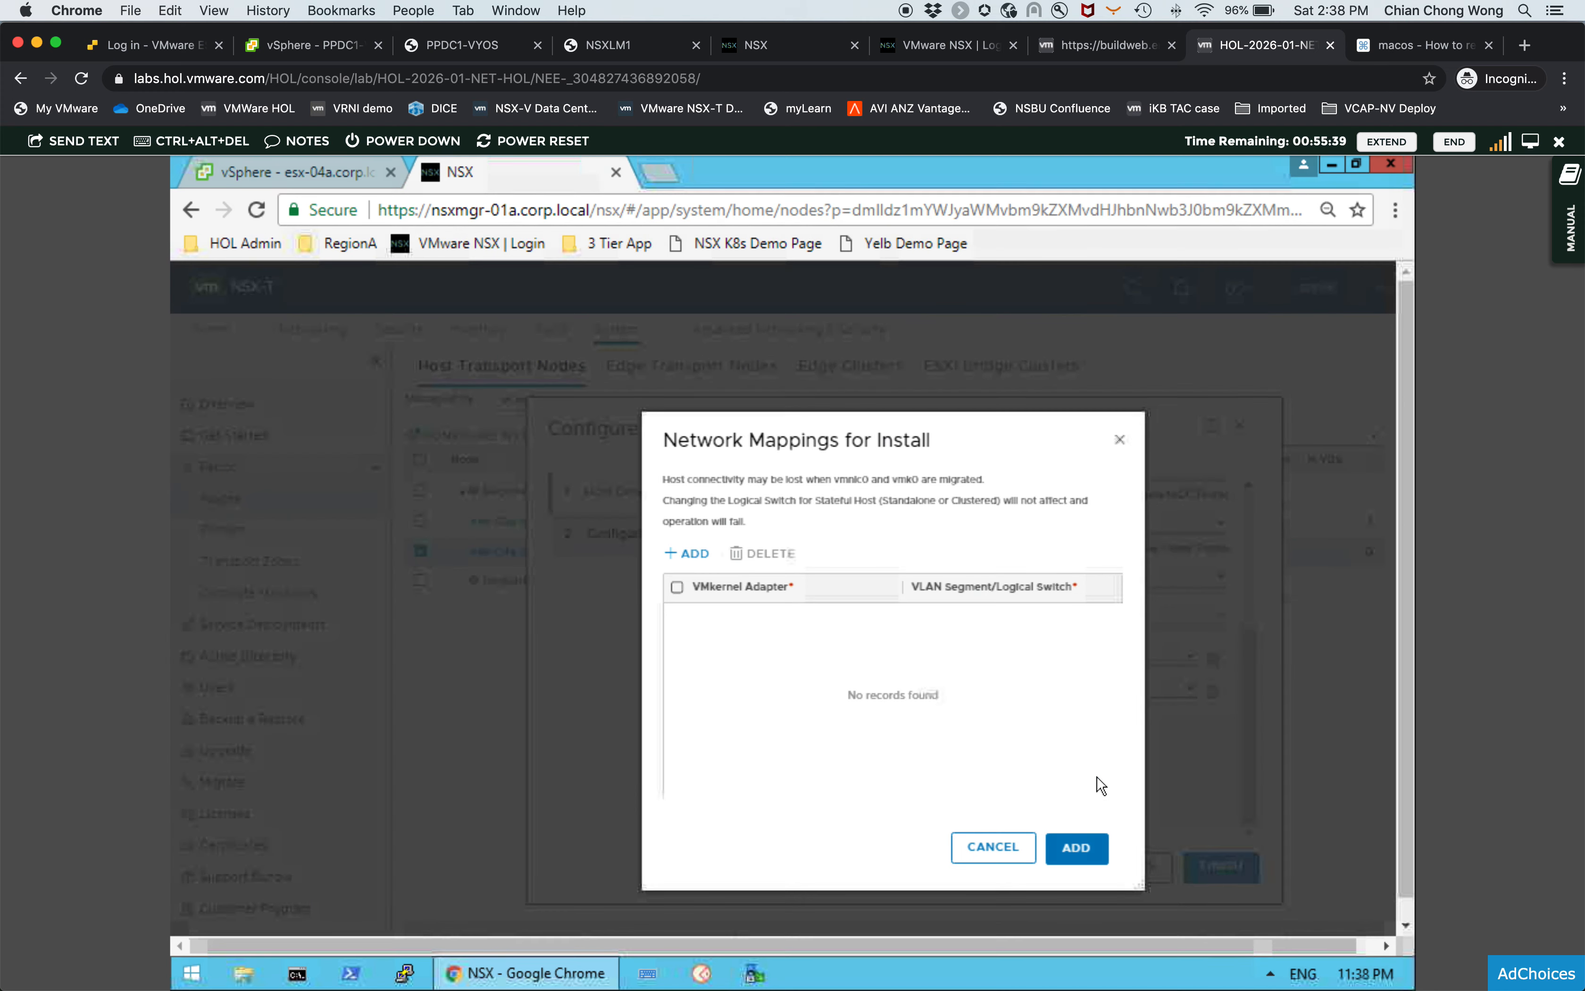
left_click(695, 557)
left_click(737, 619)
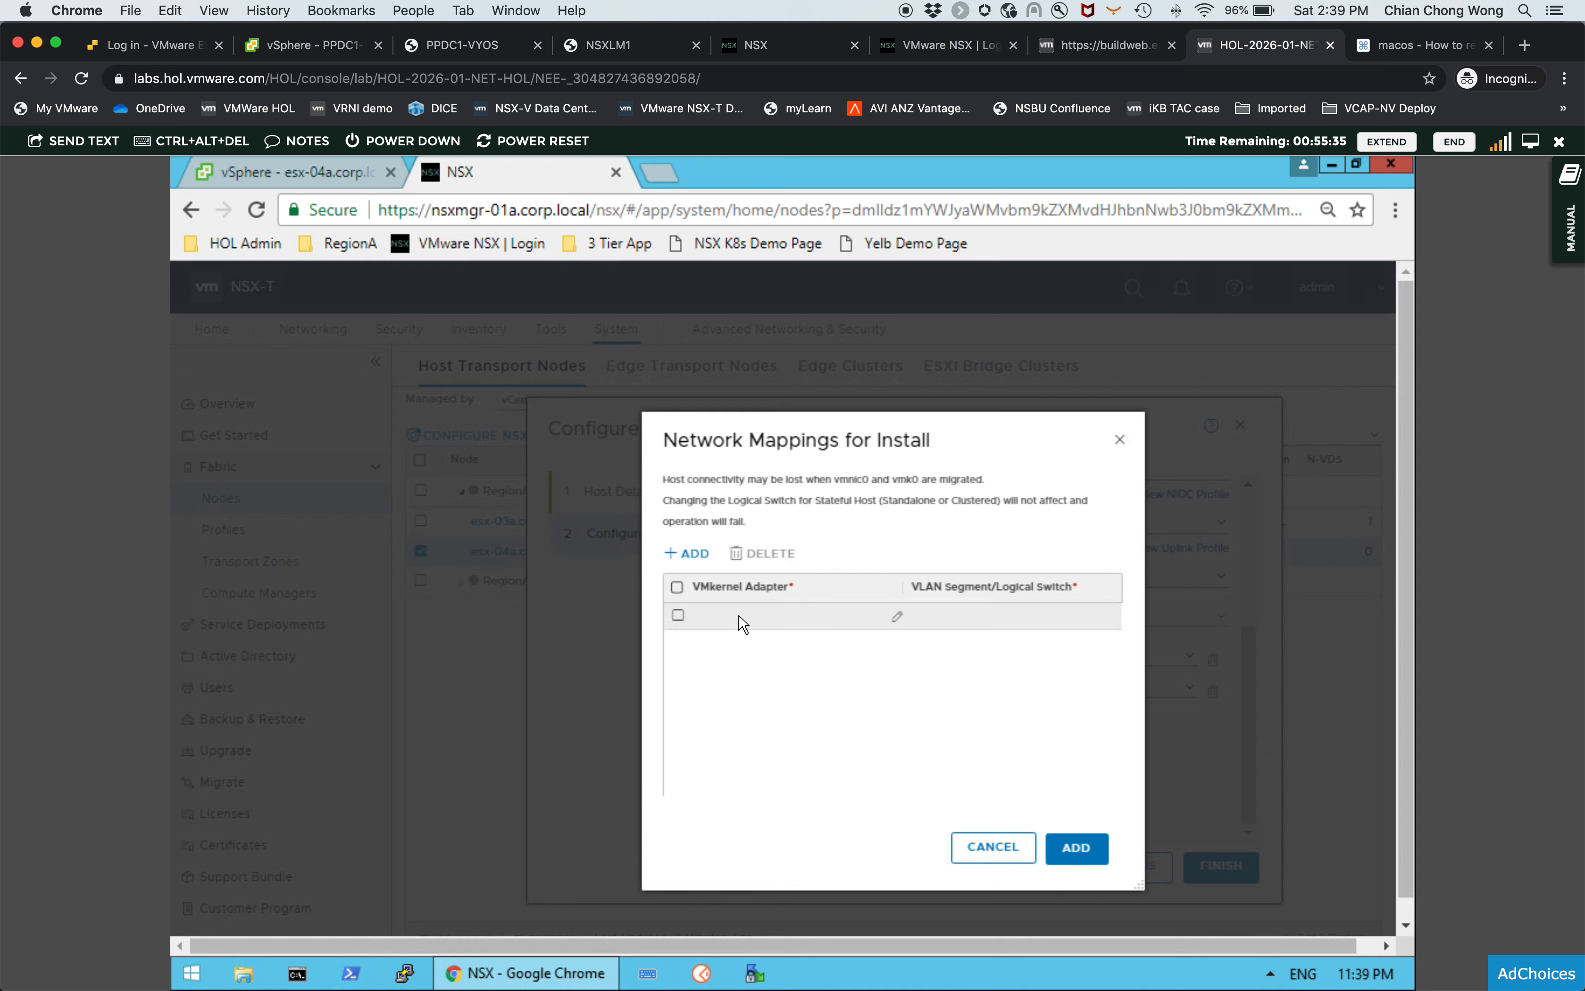
left_click(899, 623)
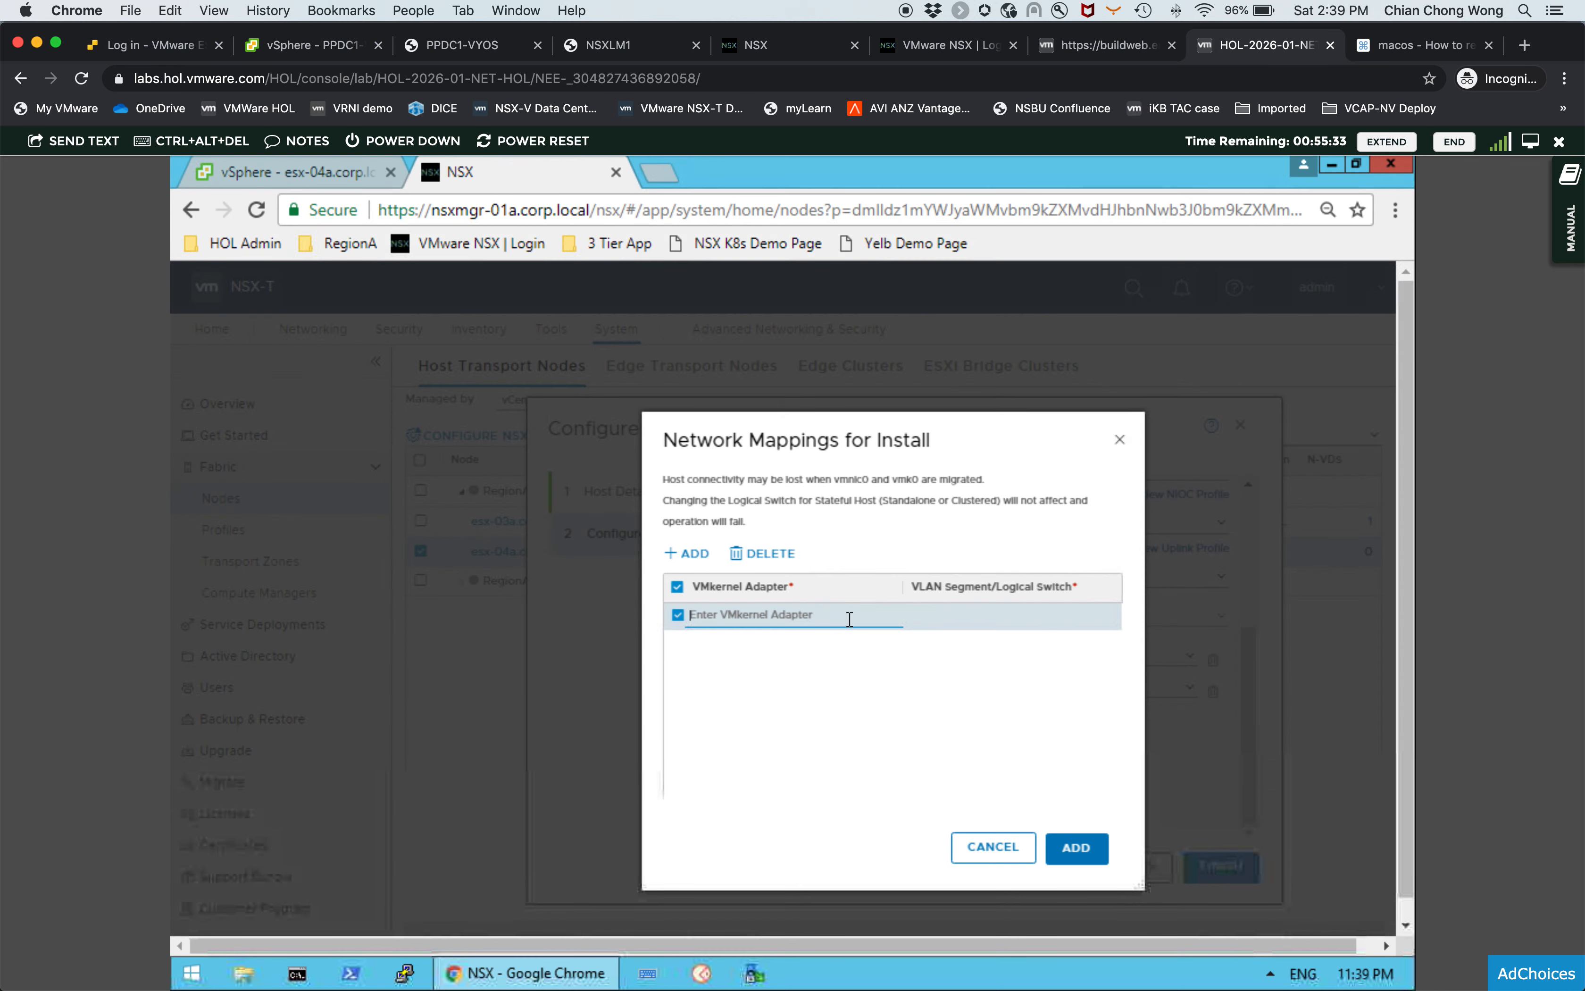
type("vmk0")
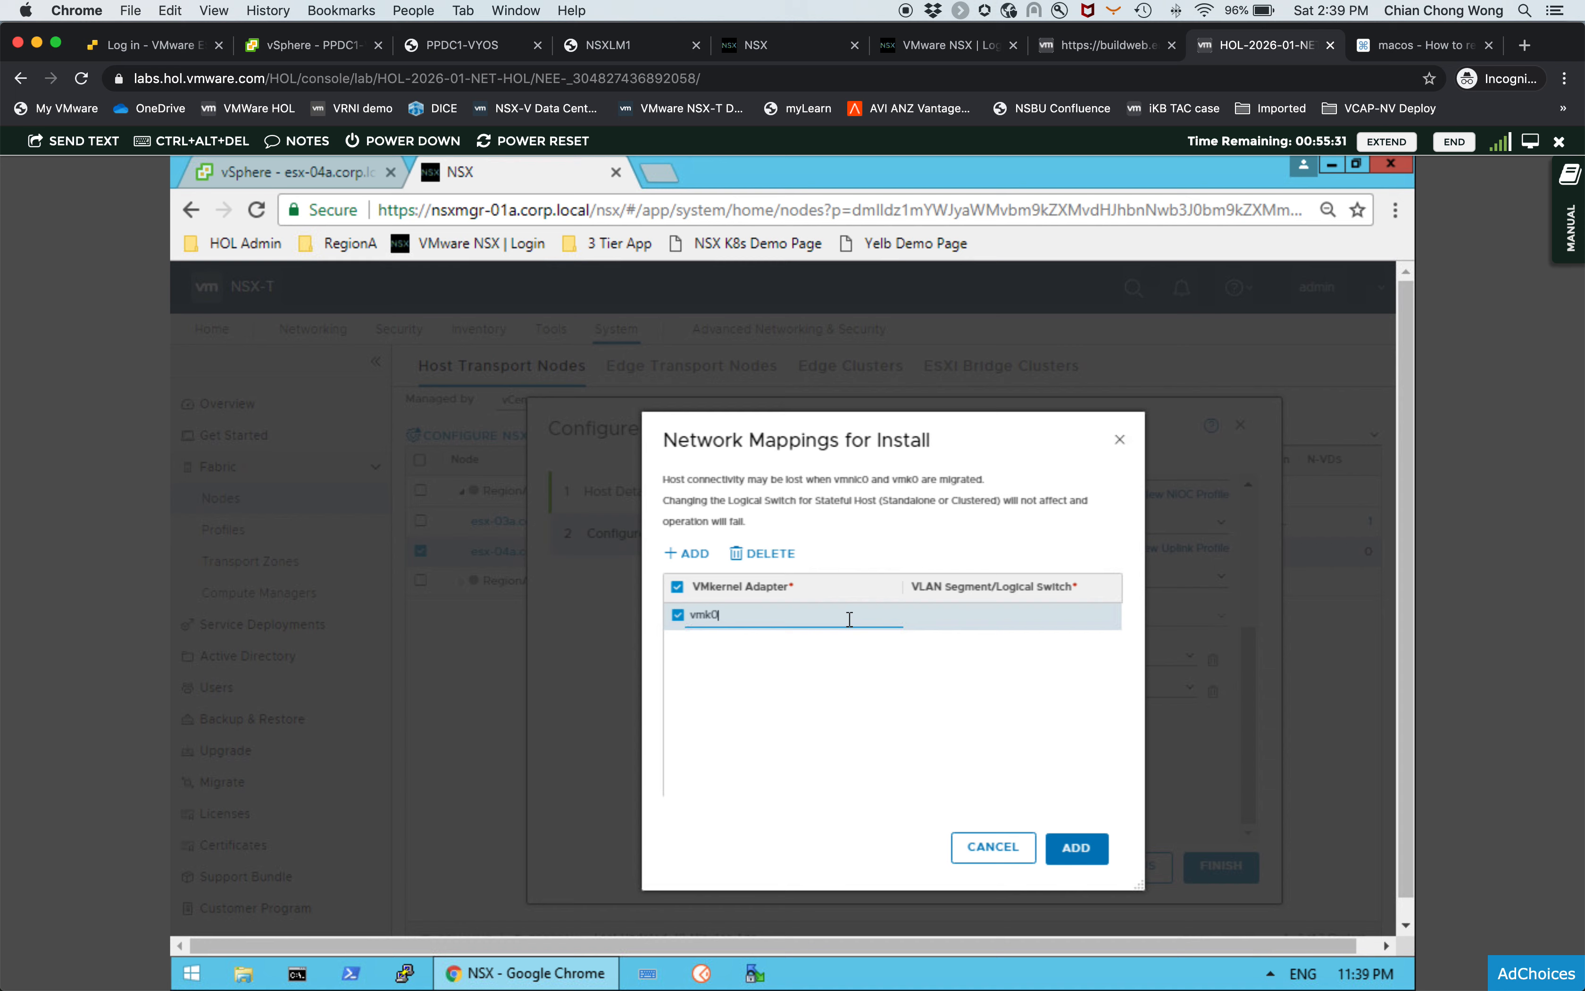
- Map VMkernel adapter vmk0 to the Uplink segment in the install network mappings
left_click(969, 619)
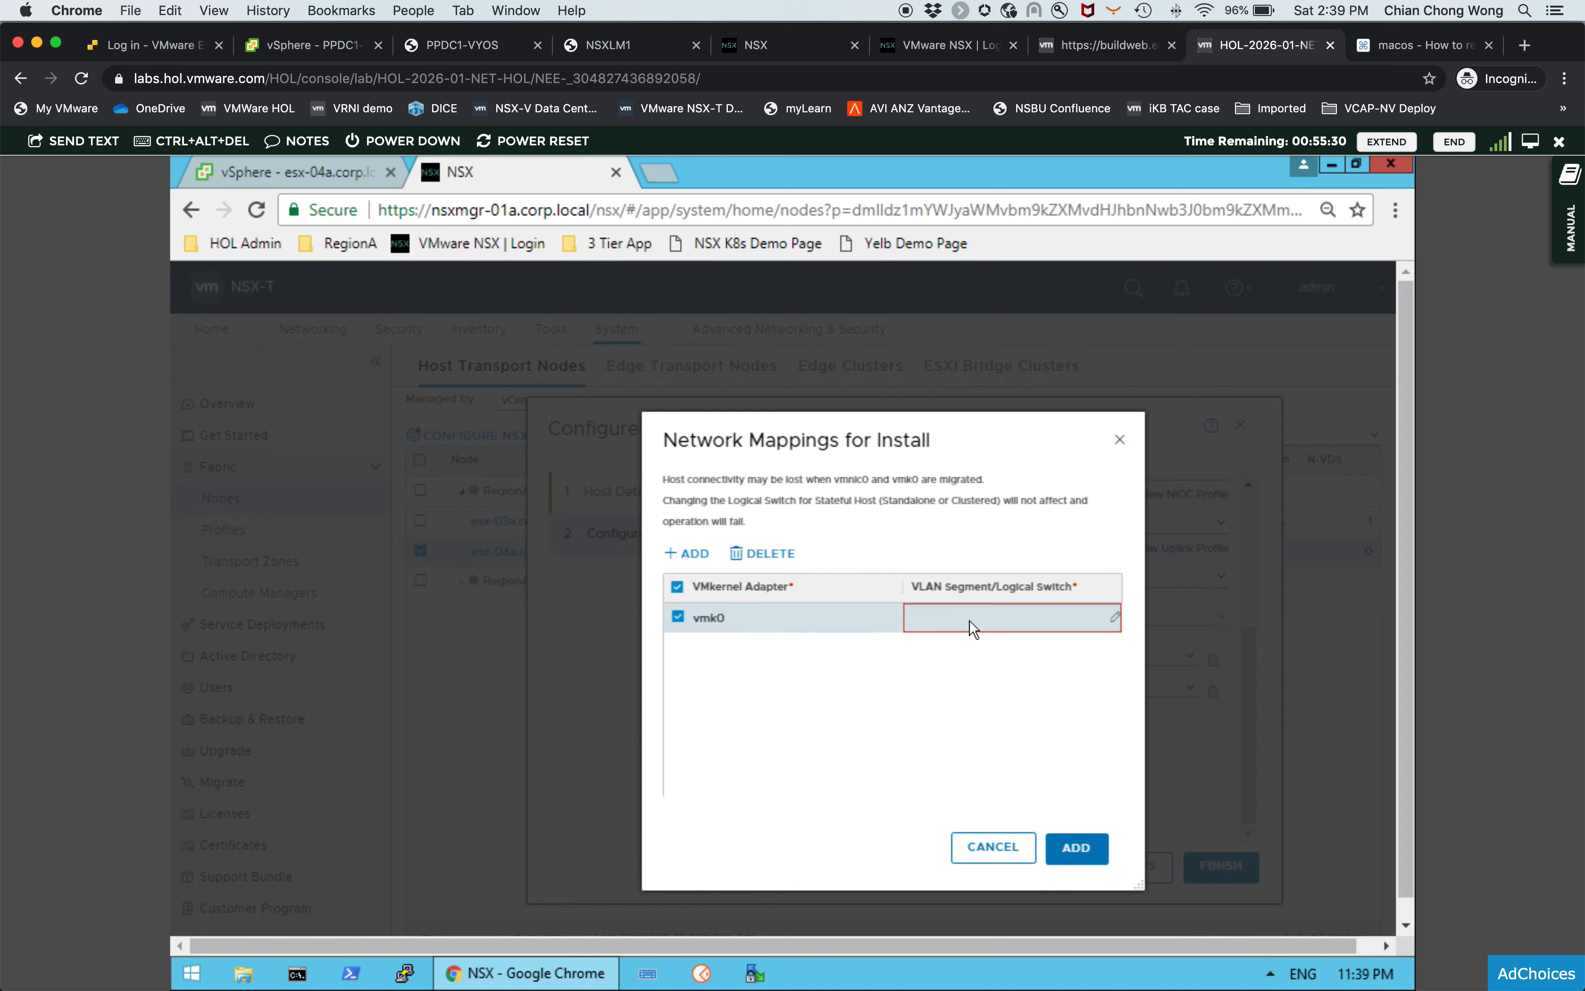
left_click(1113, 617)
left_click(1030, 623)
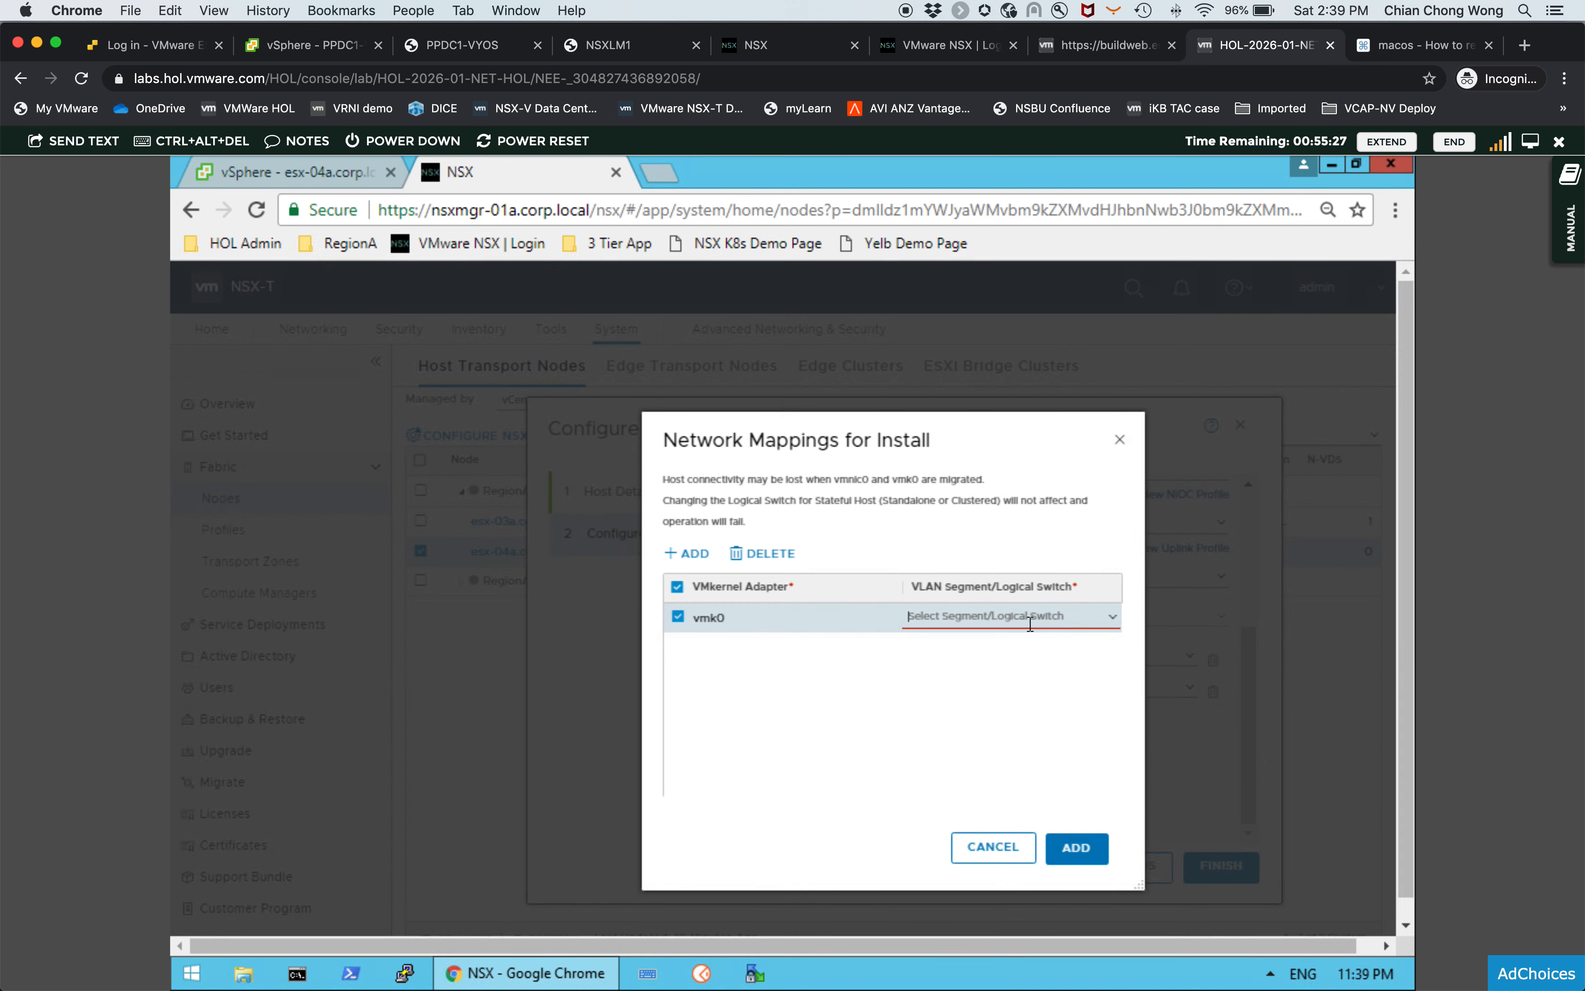
left_click(1111, 617)
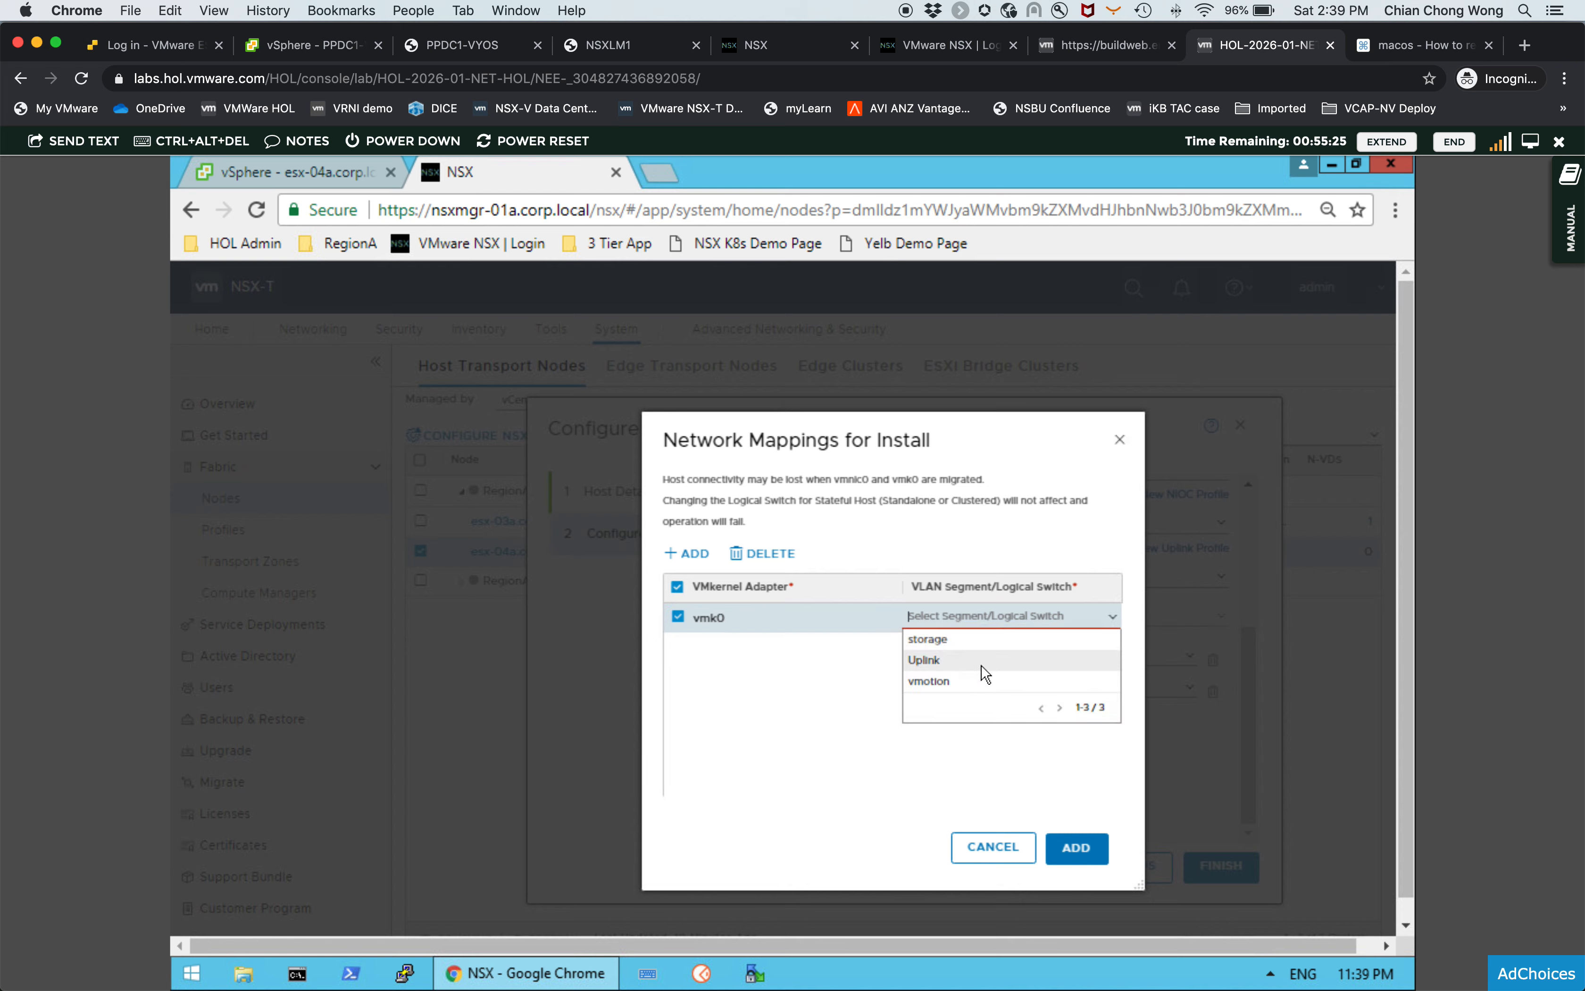
left_click(982, 667)
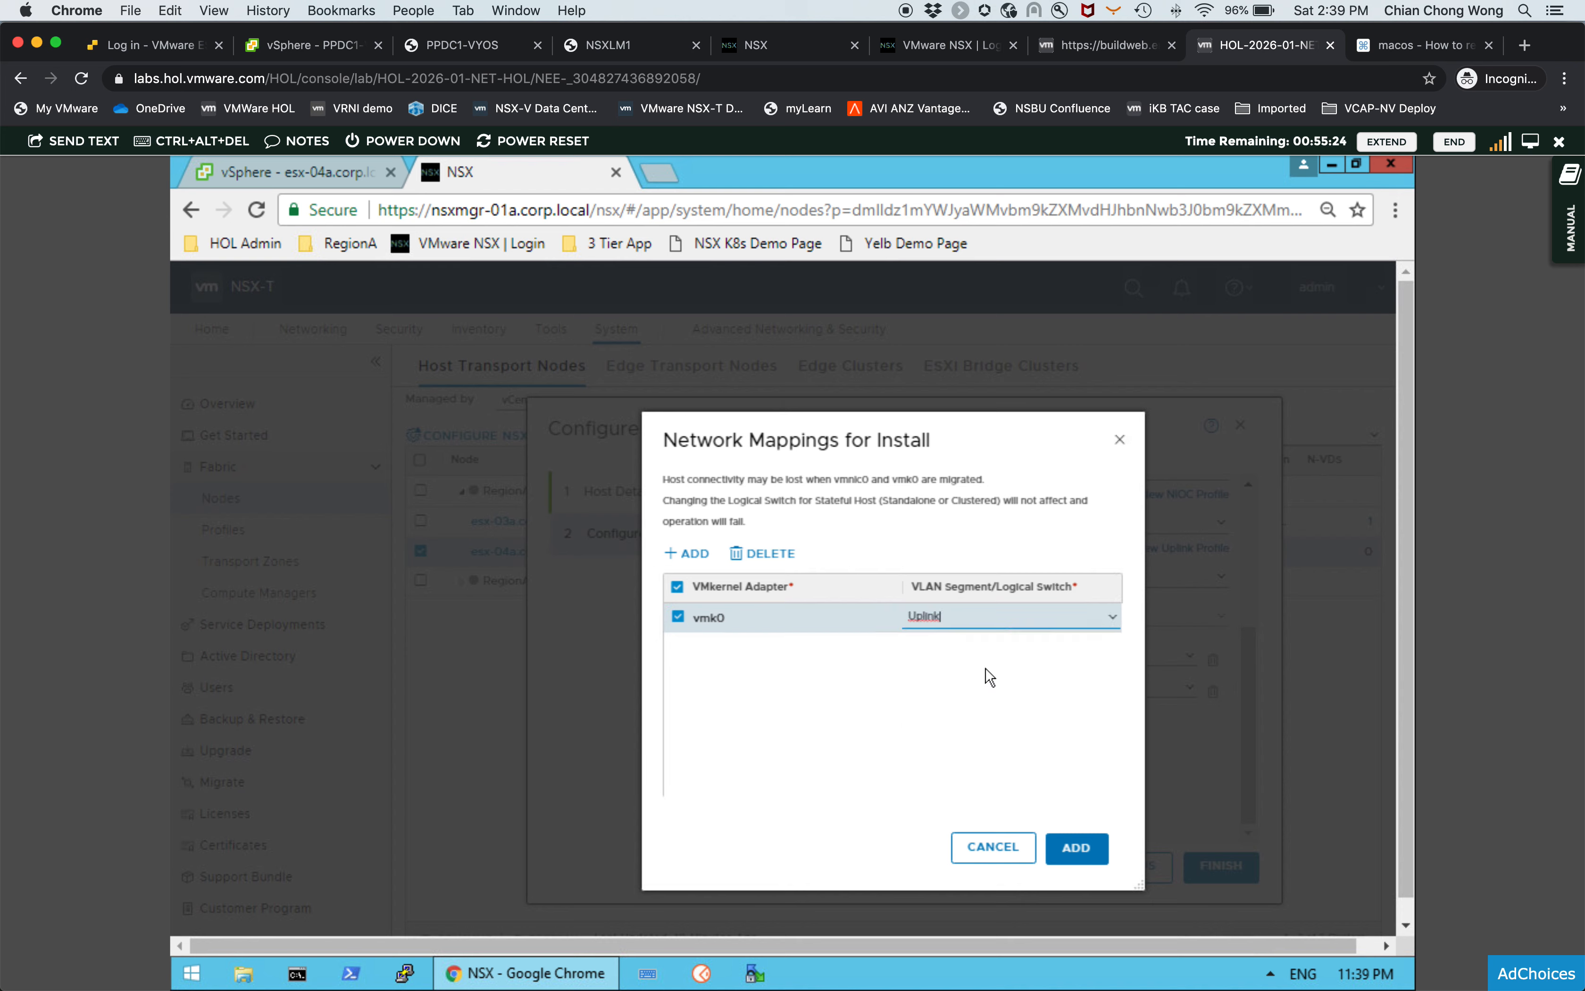
- Add an install mapping row for vmk1 and assign it to the storage segment
left_click(696, 562)
left_click(783, 614)
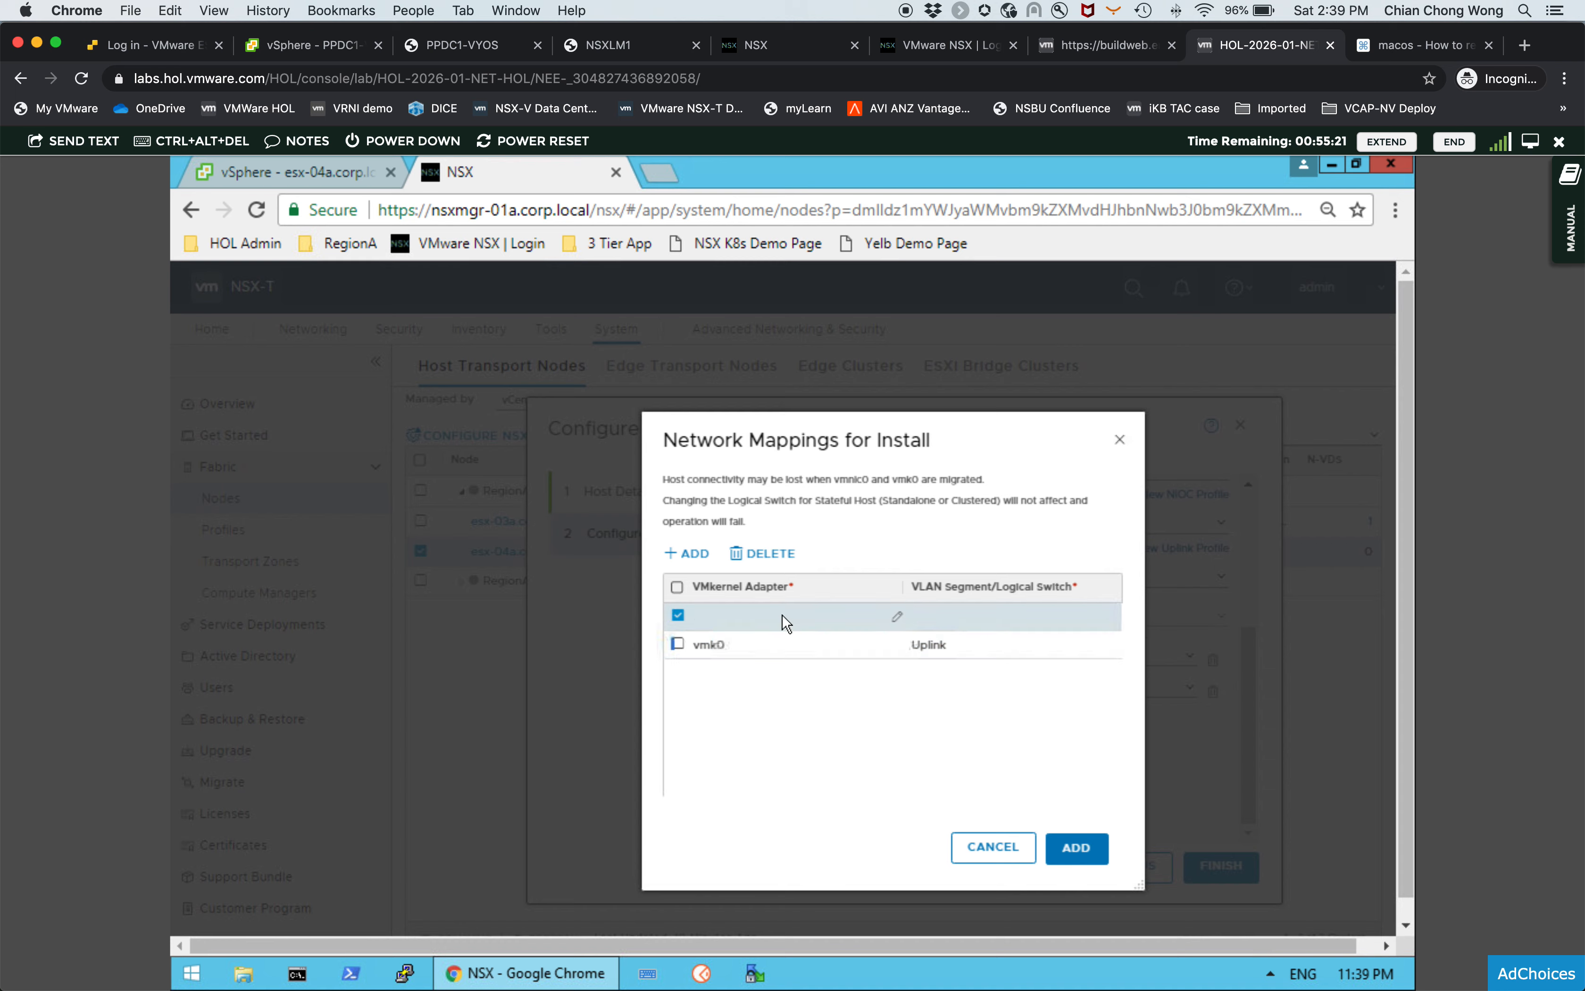
type("vmk")
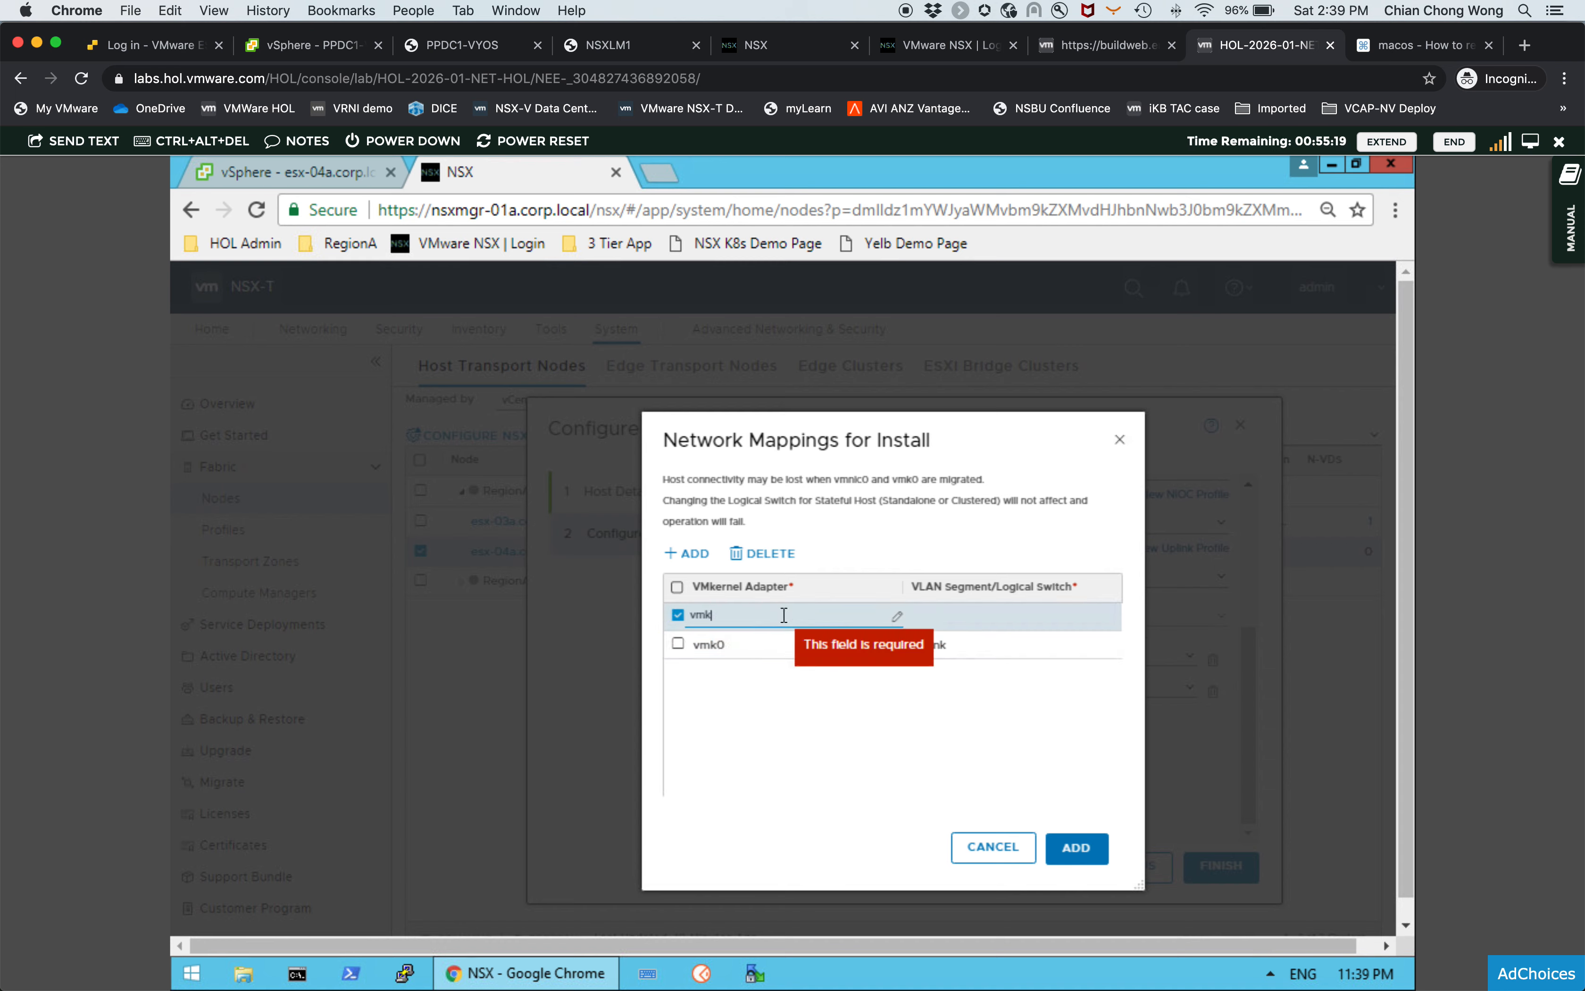
type("1")
key("Return")
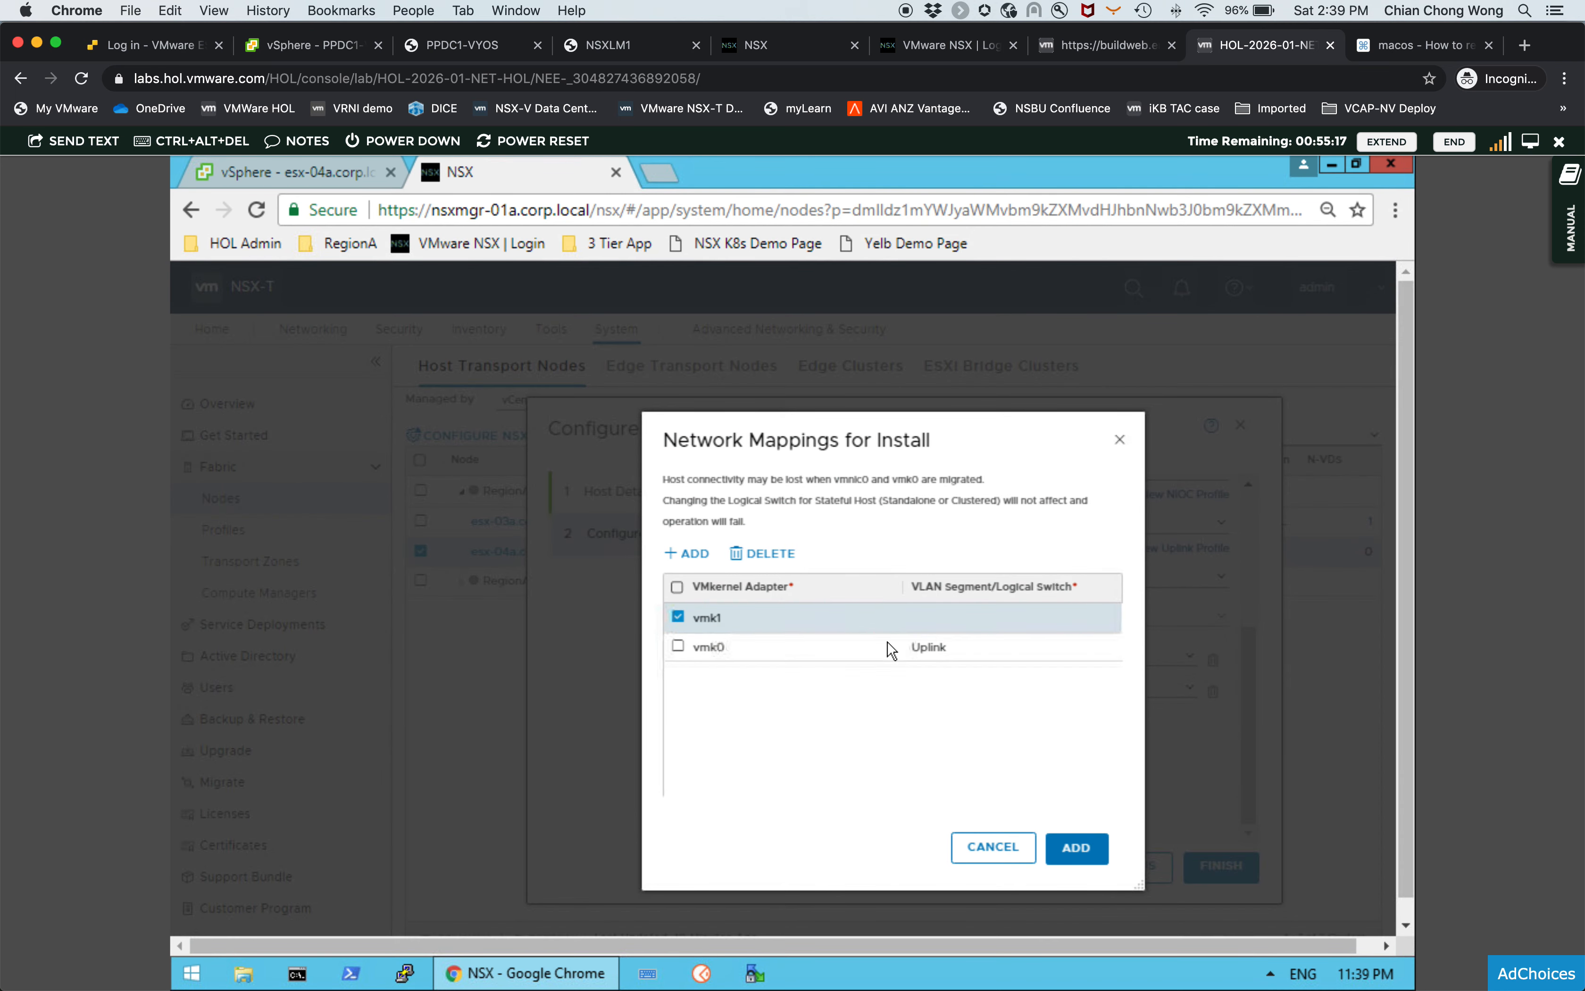
left_click(1086, 616)
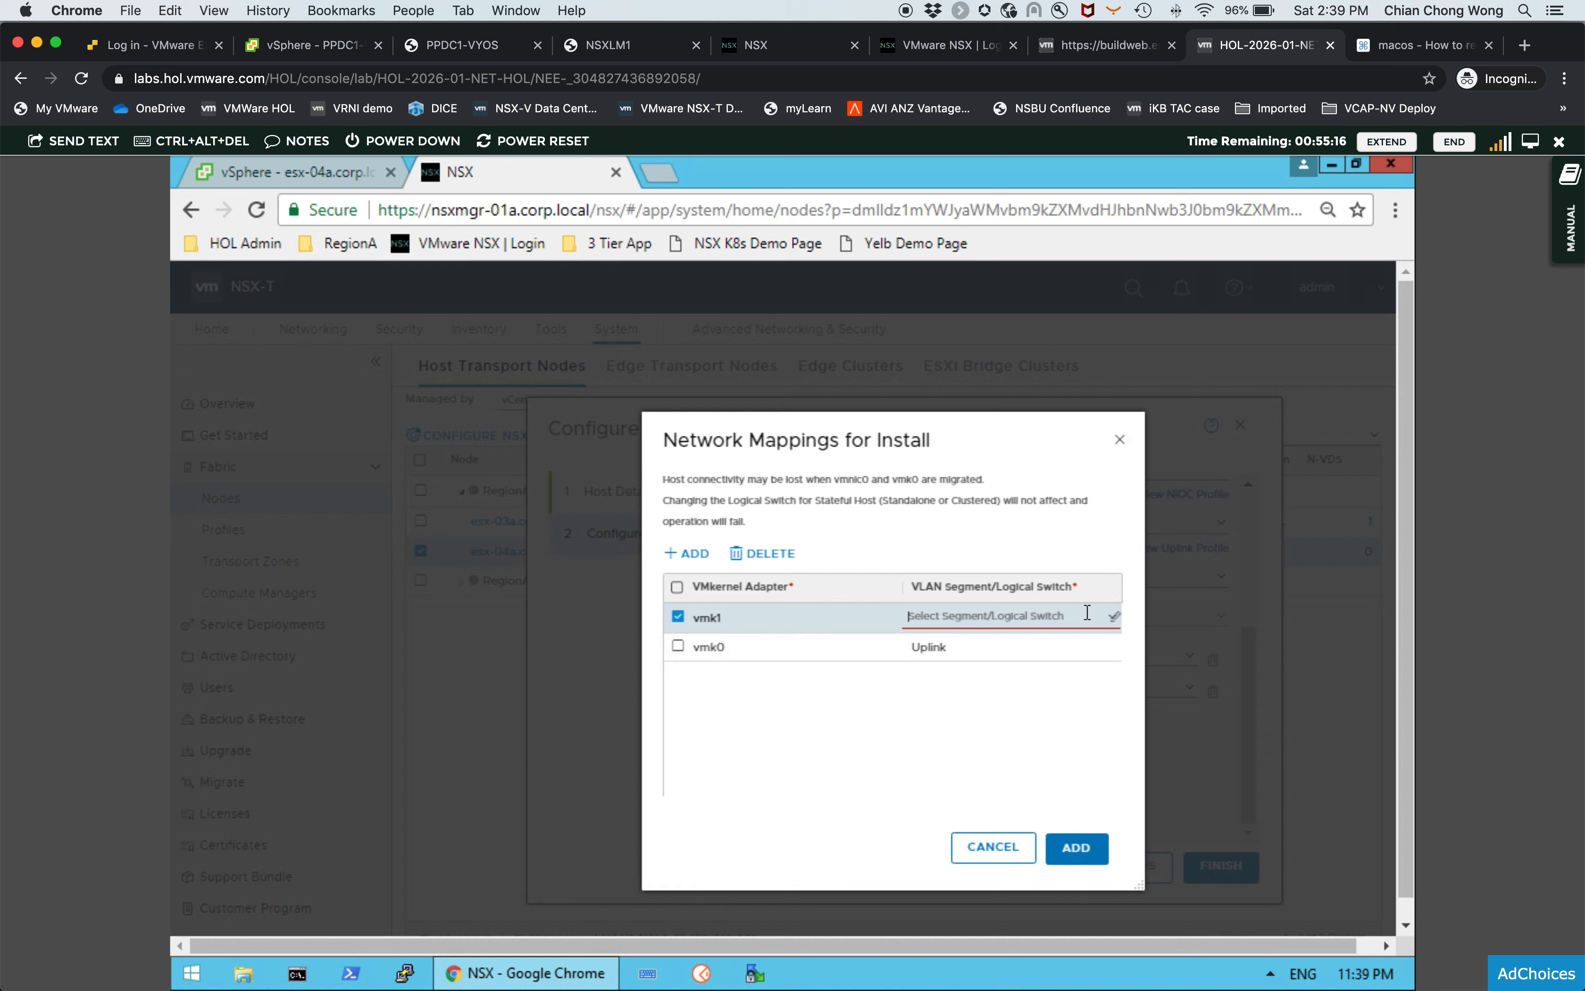
left_click(1113, 619)
left_click(960, 641)
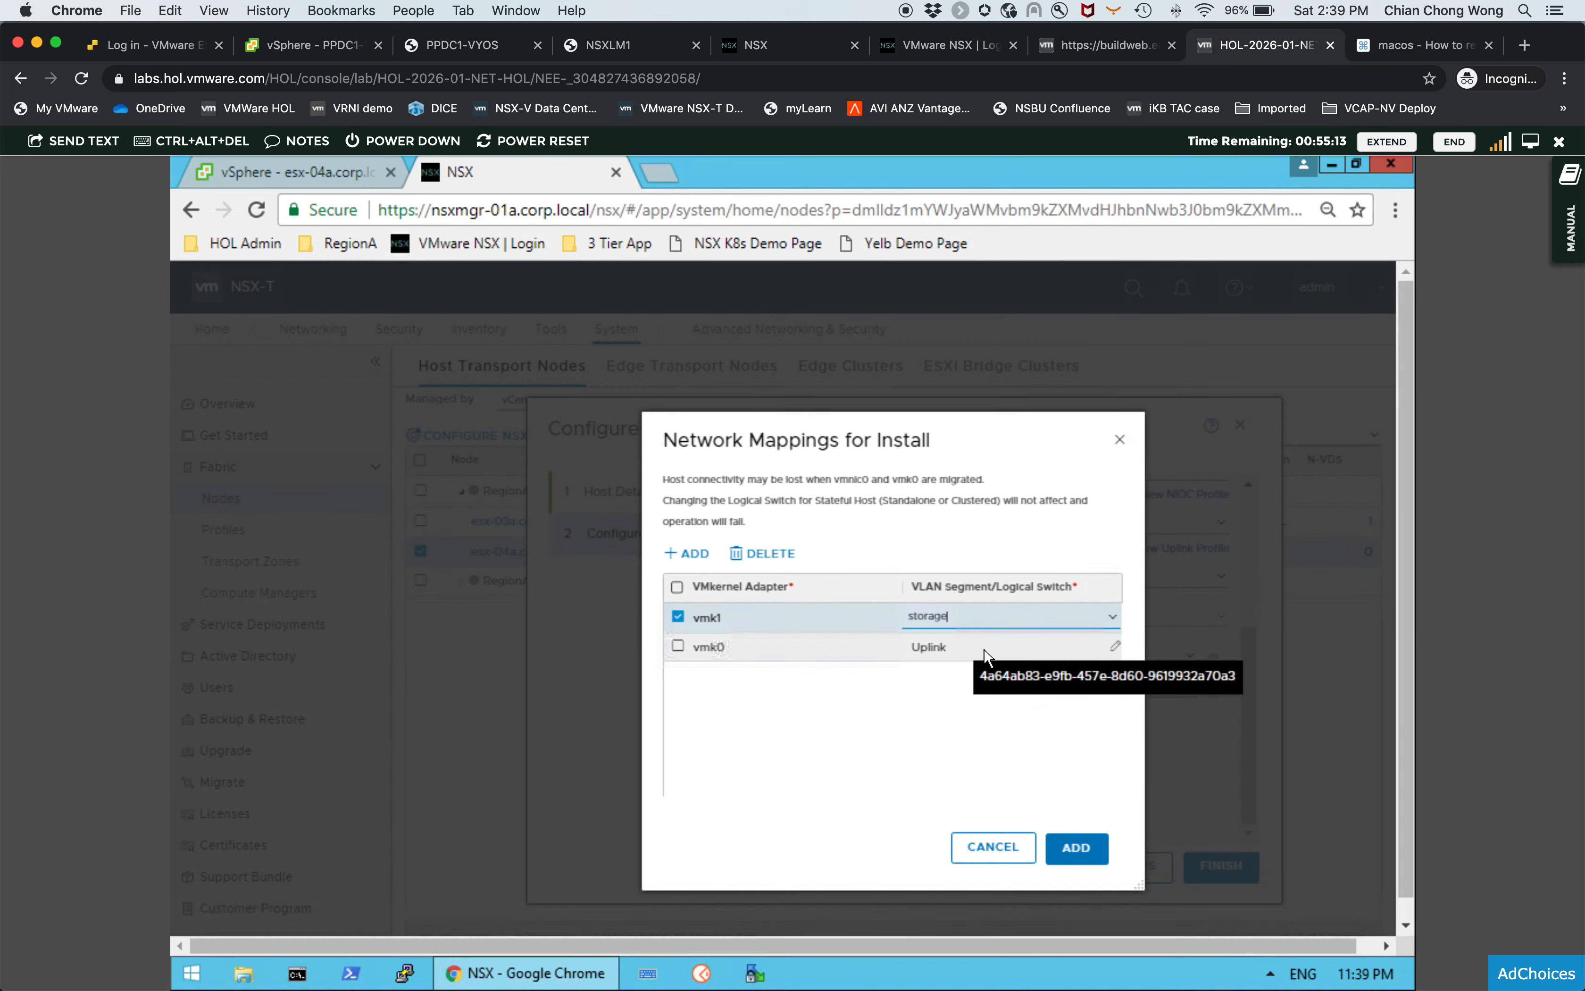
left_click(900, 689)
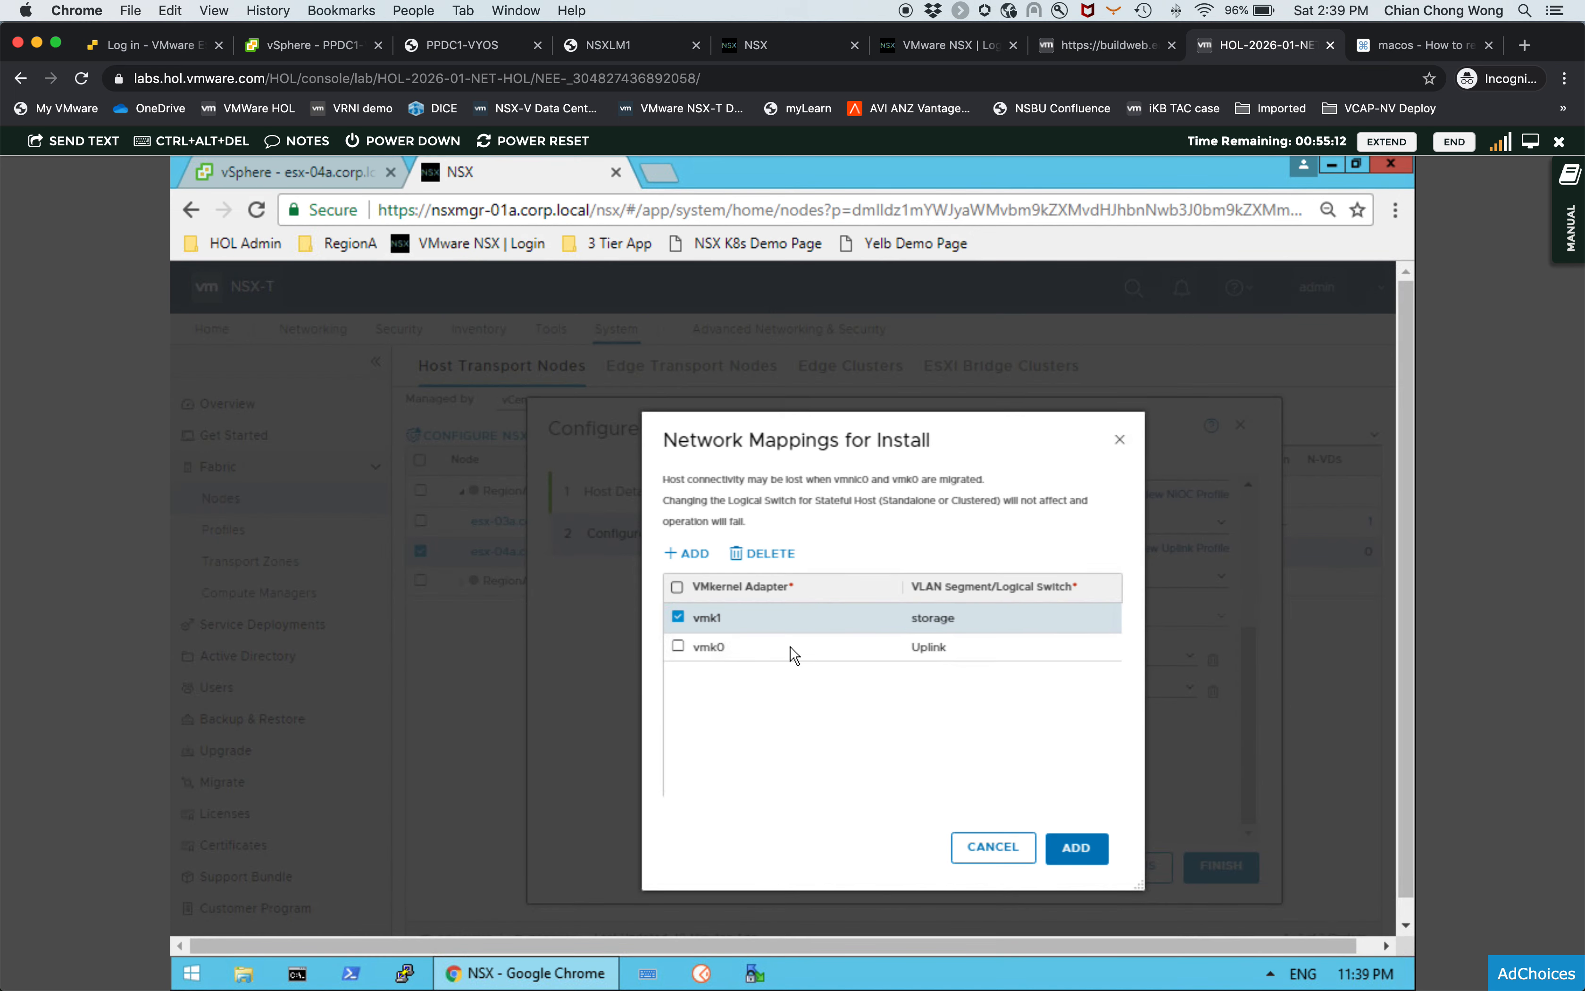
- Add an install mapping row for vmk2 and assign it to the vmotion segment
left_click(687, 555)
left_click(761, 615)
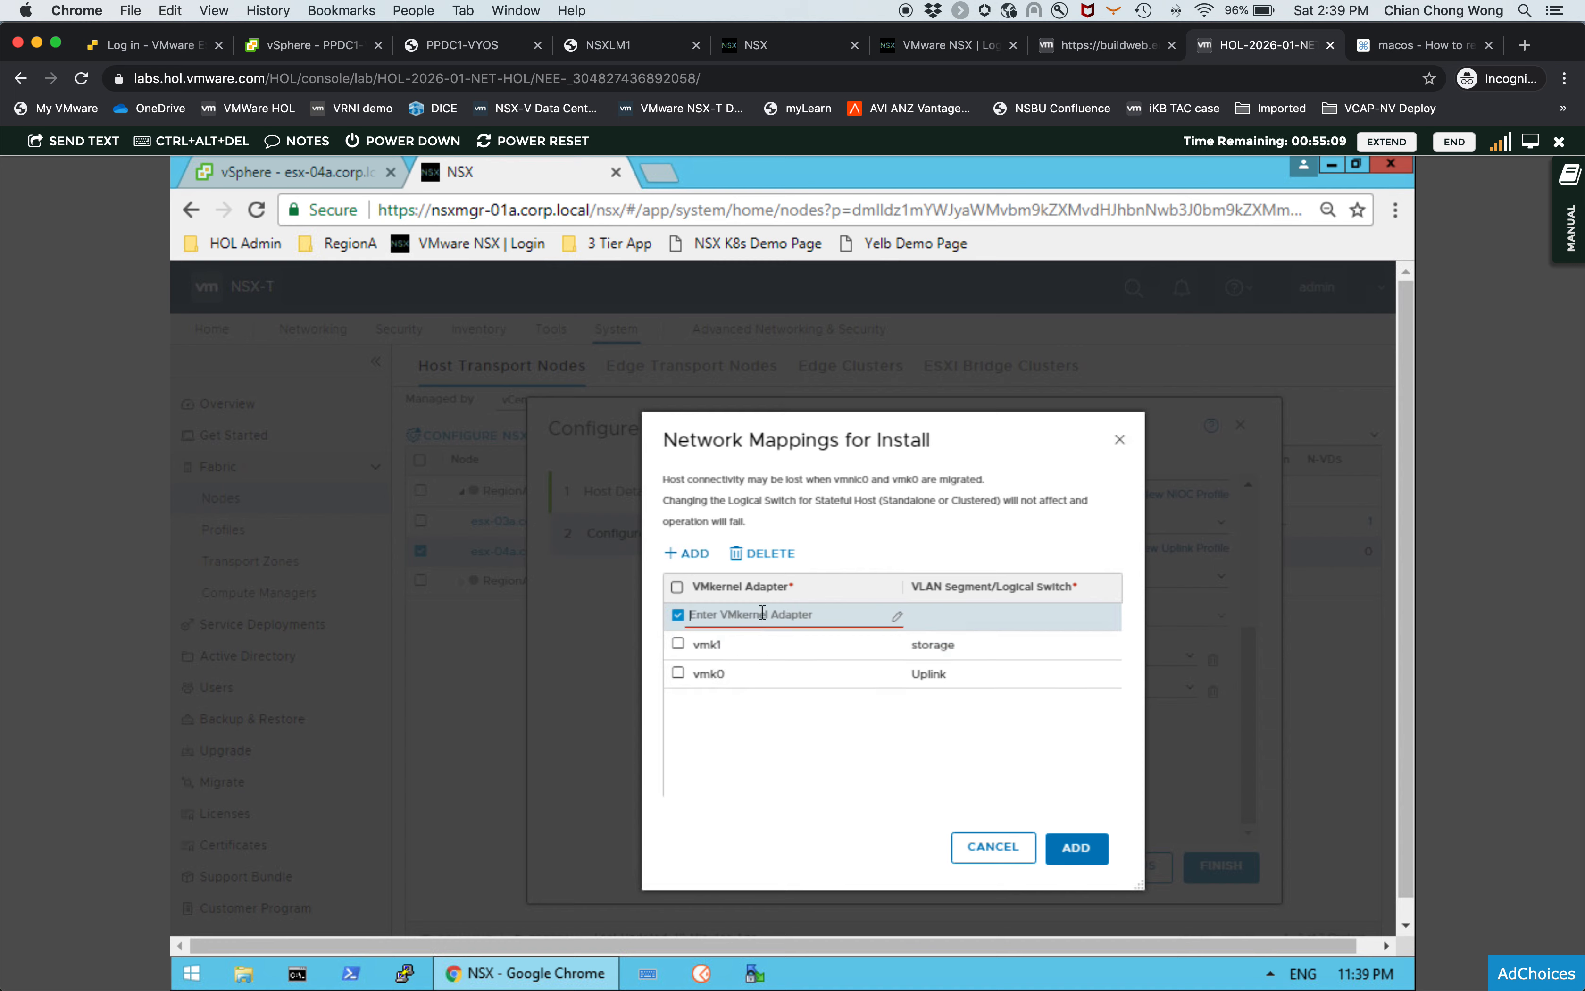
type("vmk")
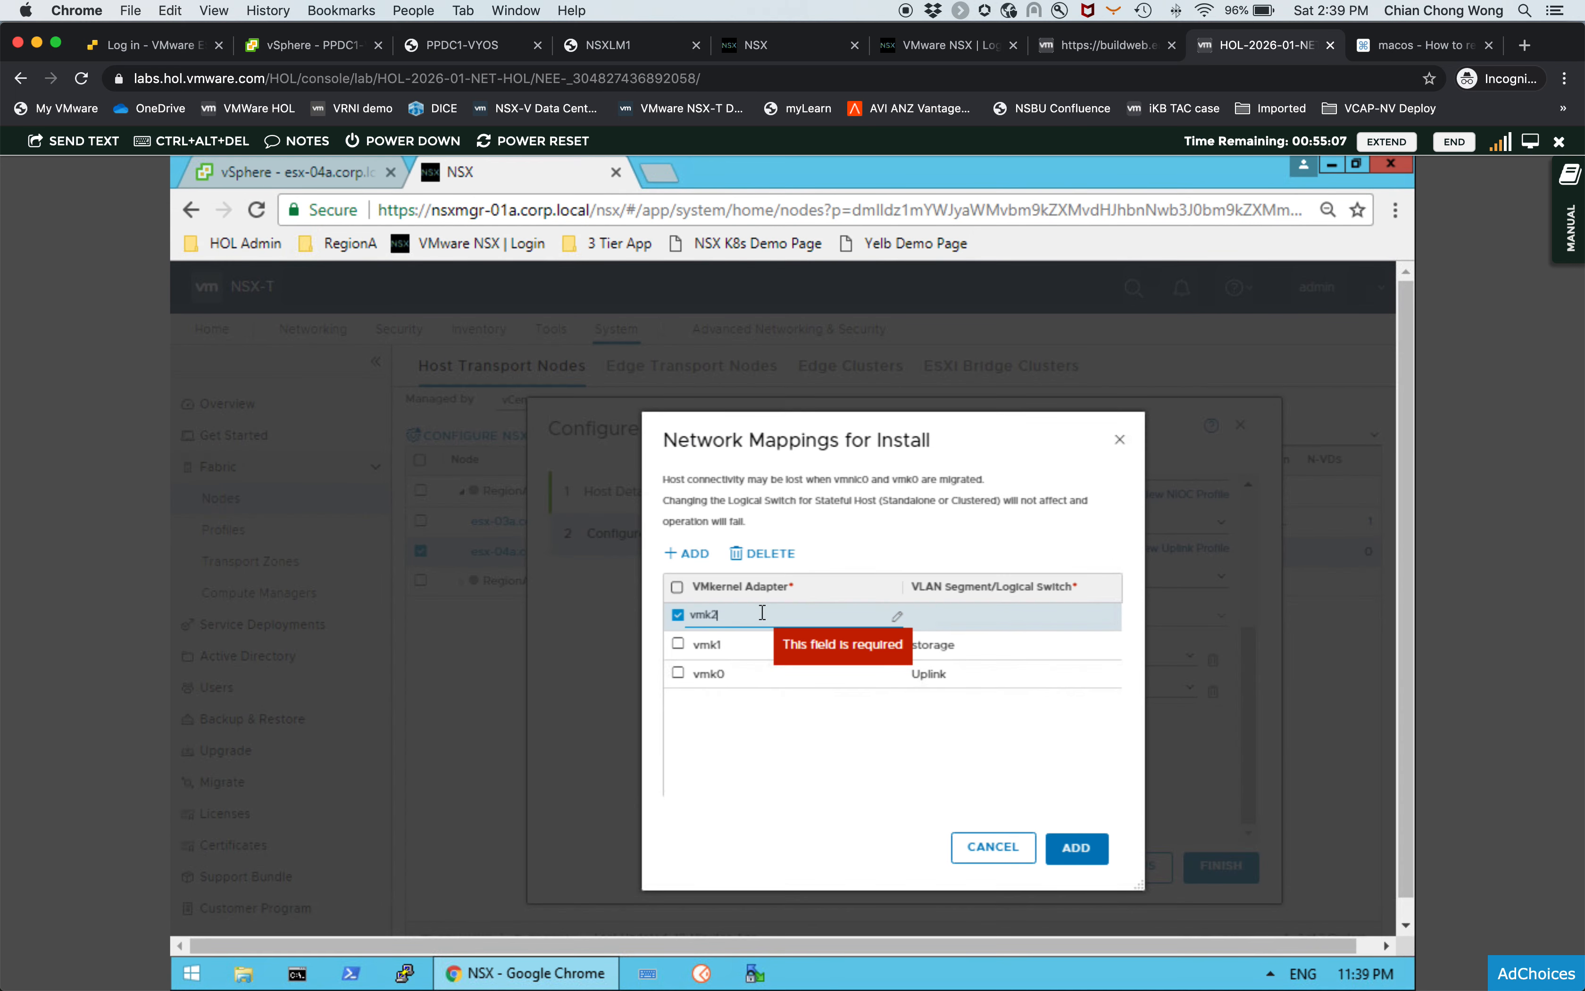
type("2")
left_click(968, 613)
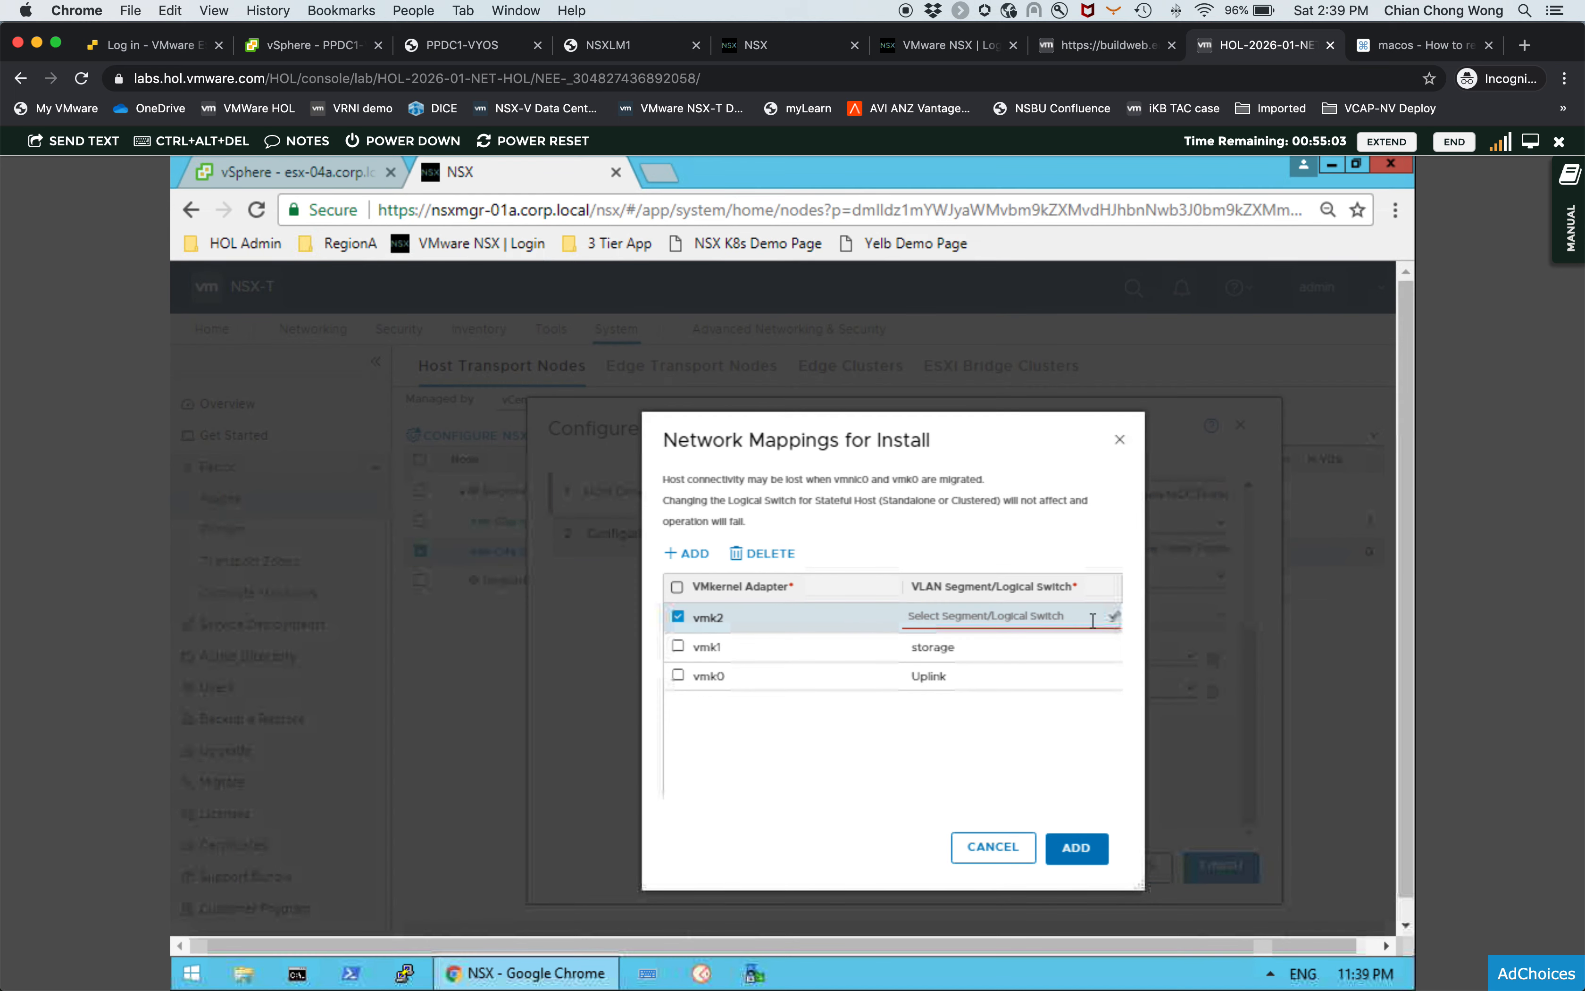
left_click(1113, 619)
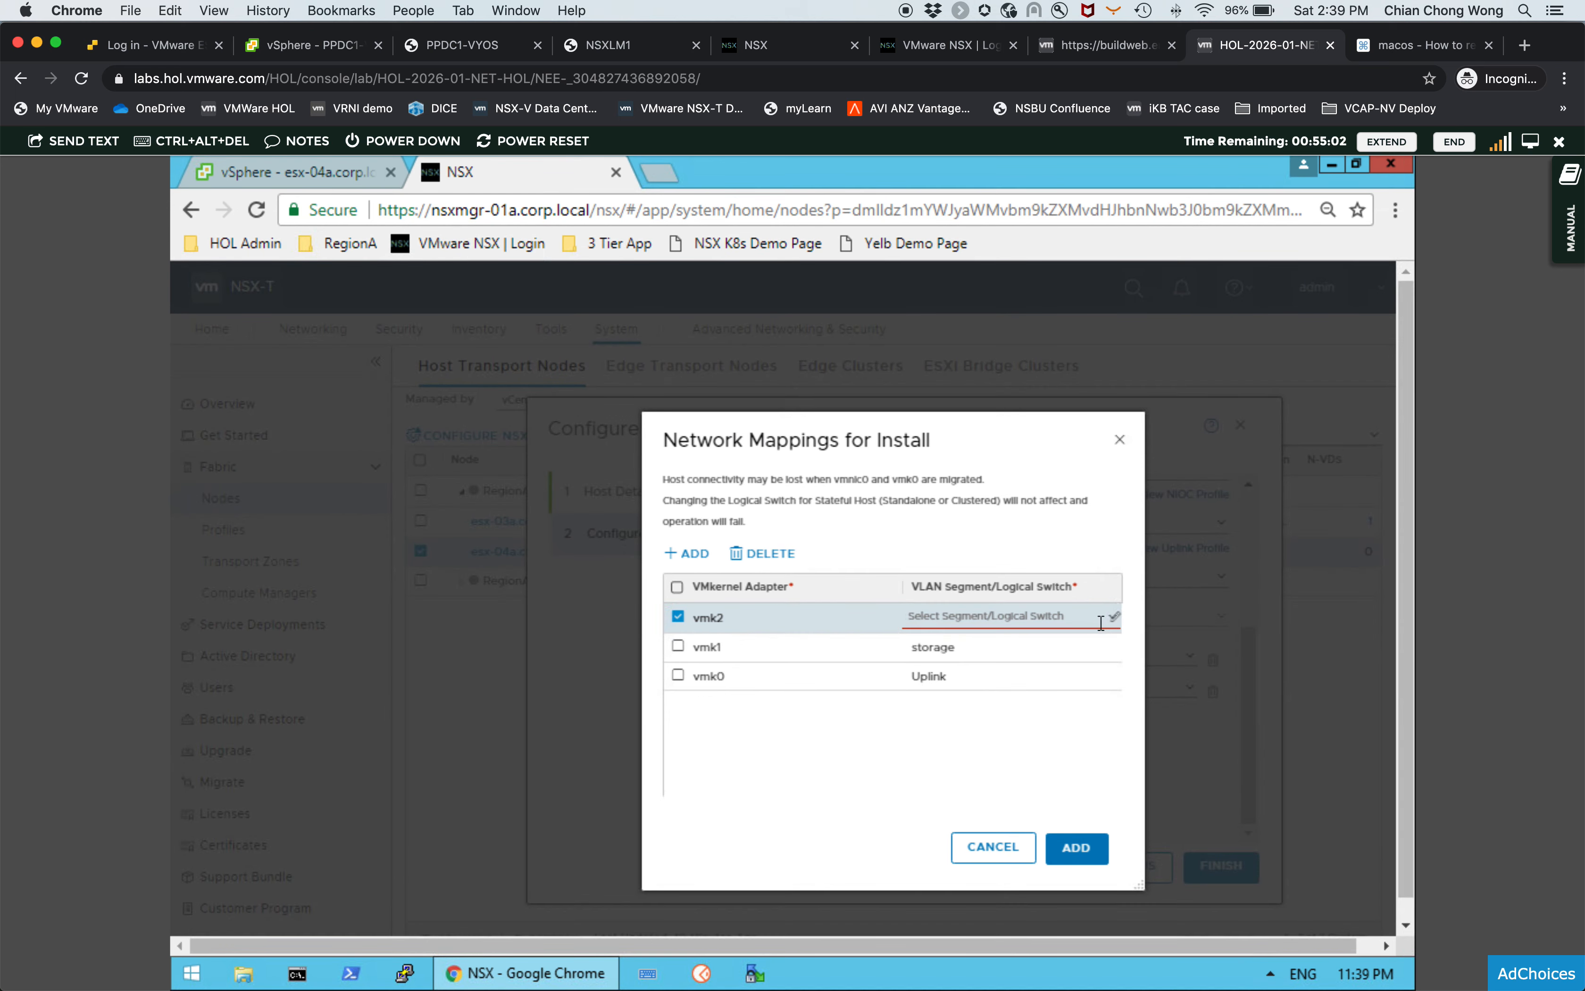
left_click(968, 618)
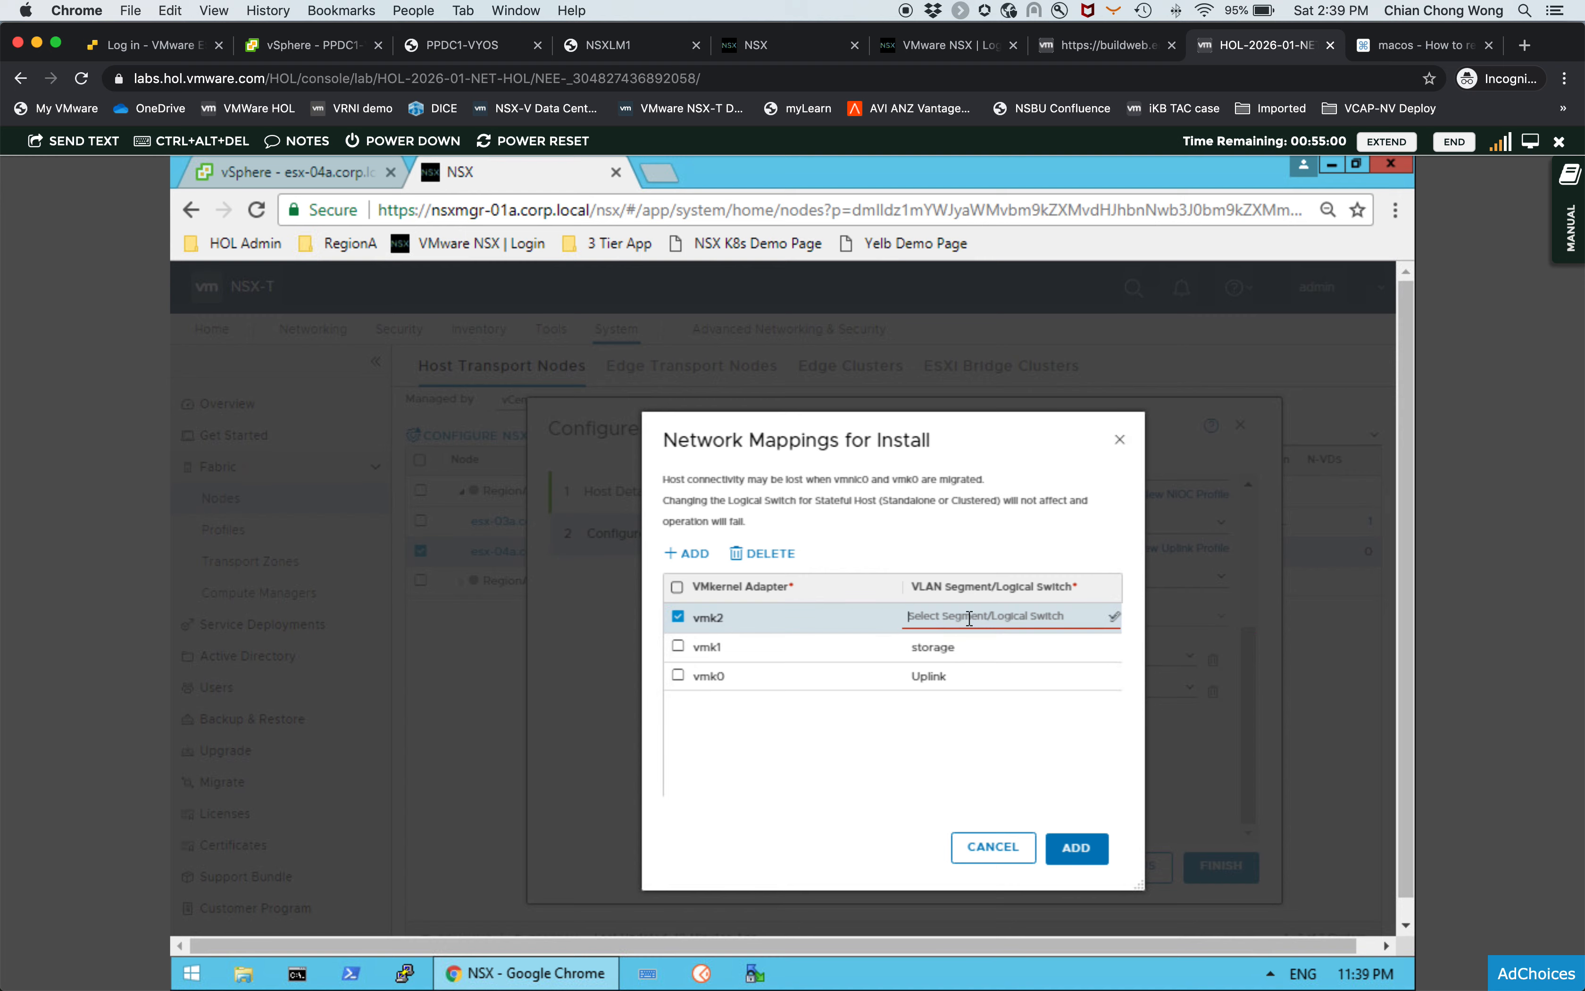
left_click(1114, 619)
left_click(948, 676)
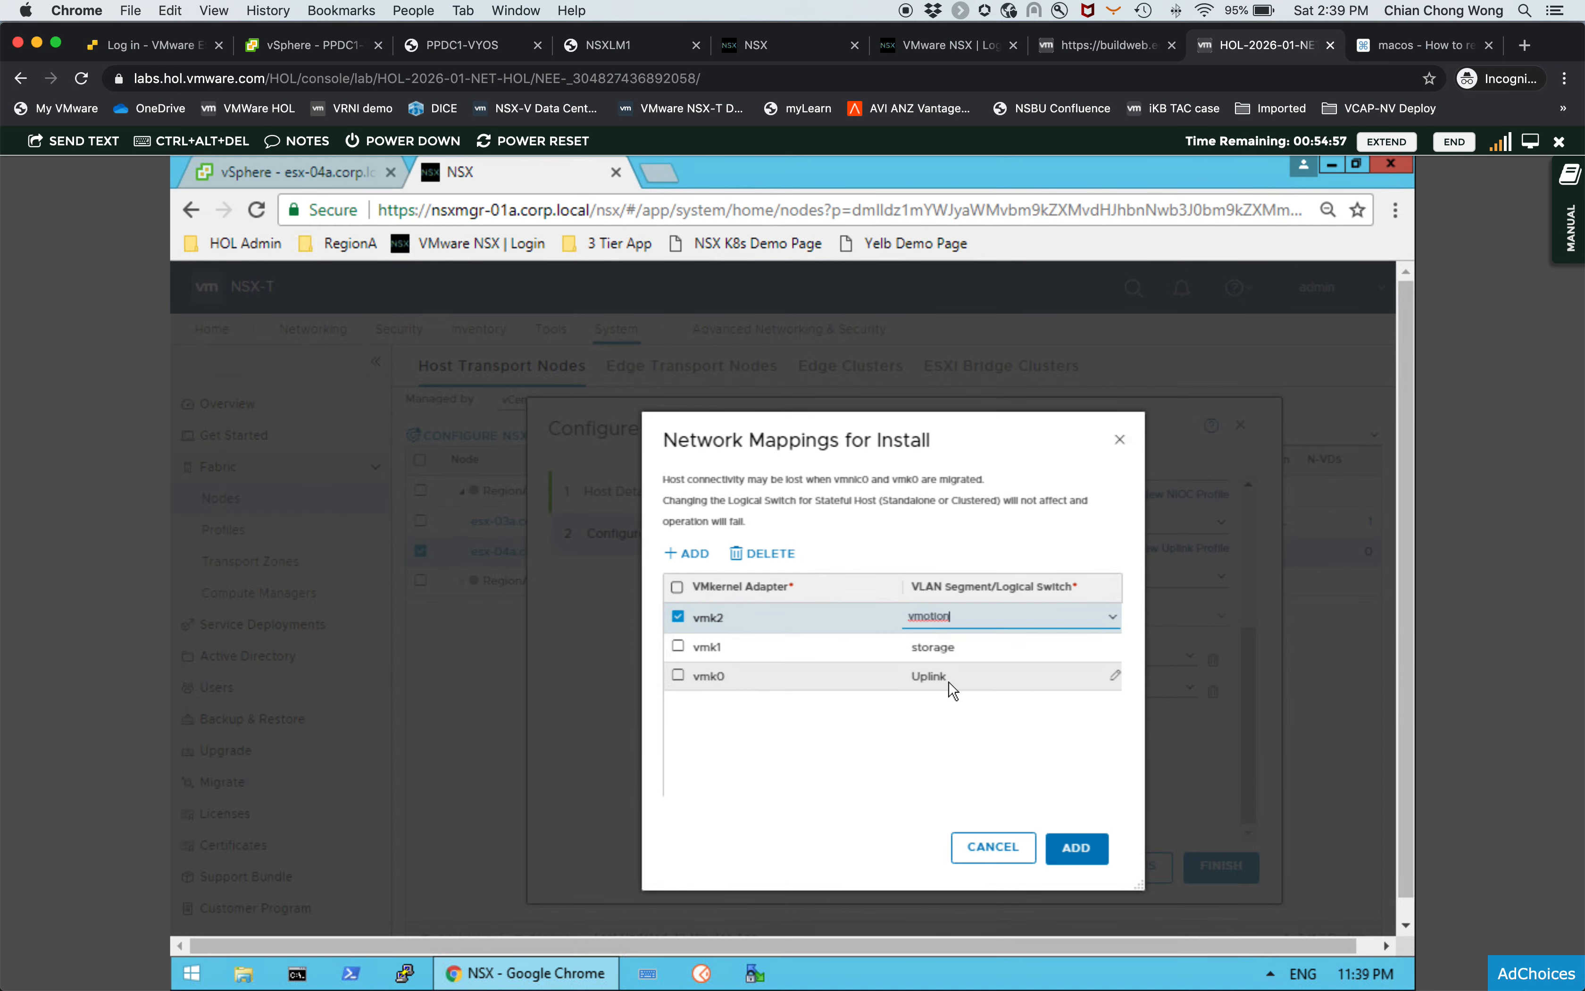
left_click(935, 718)
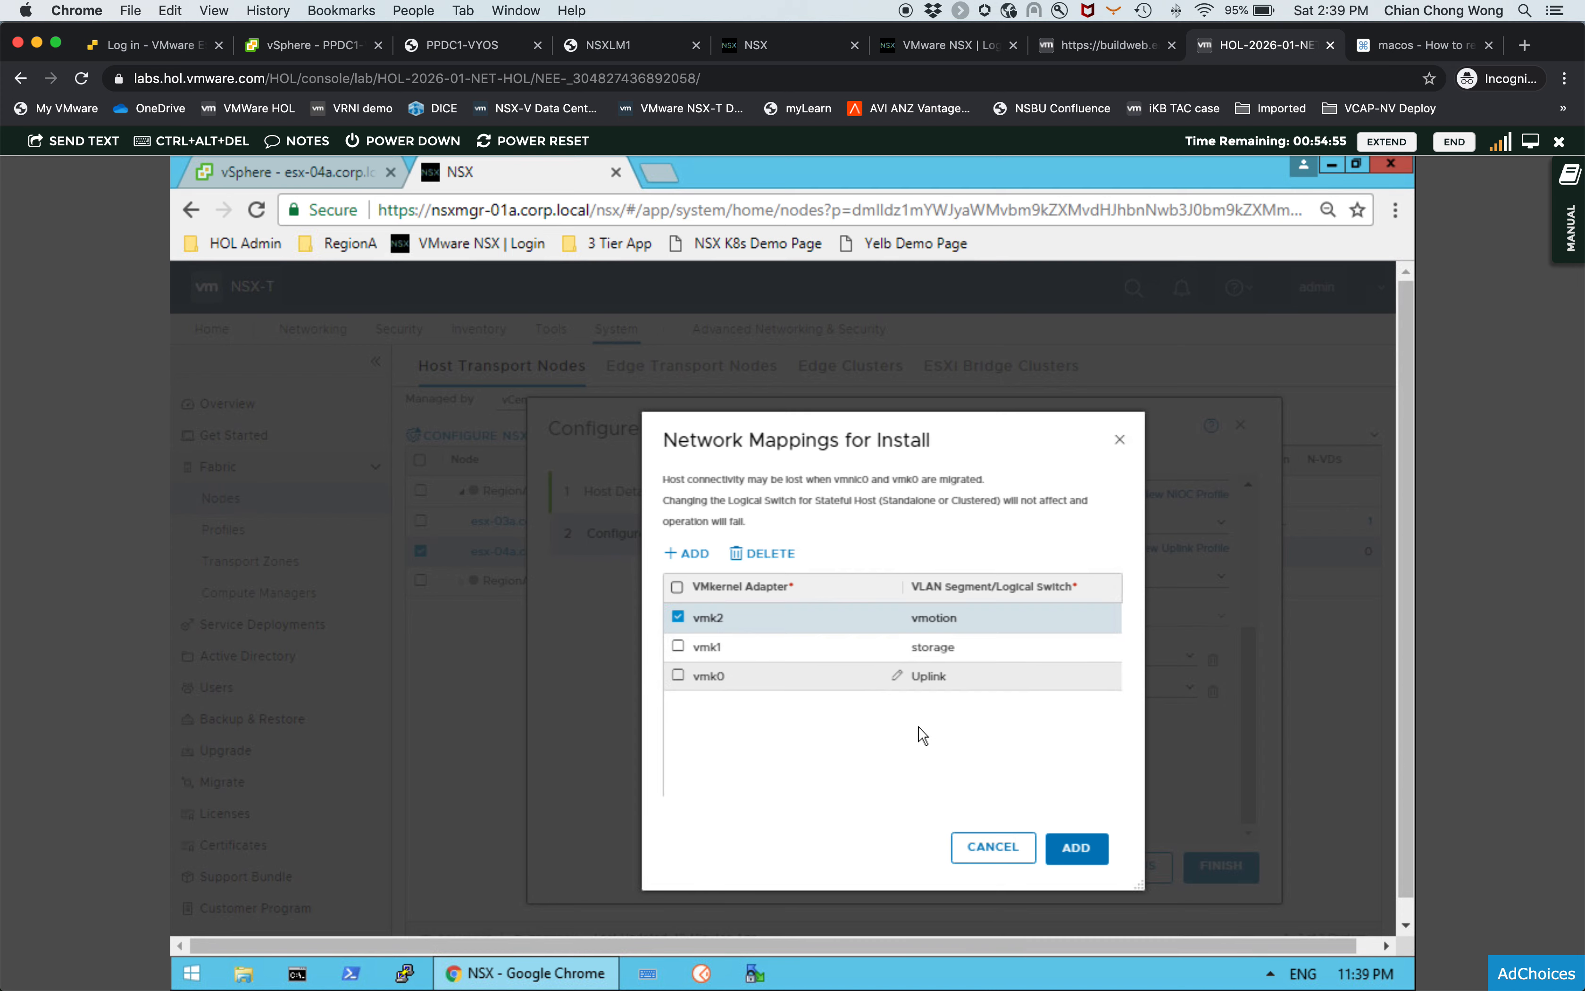
- Save the three network mappings, review the host's NSX settings and finish configuring the transport node
left_click(1085, 852)
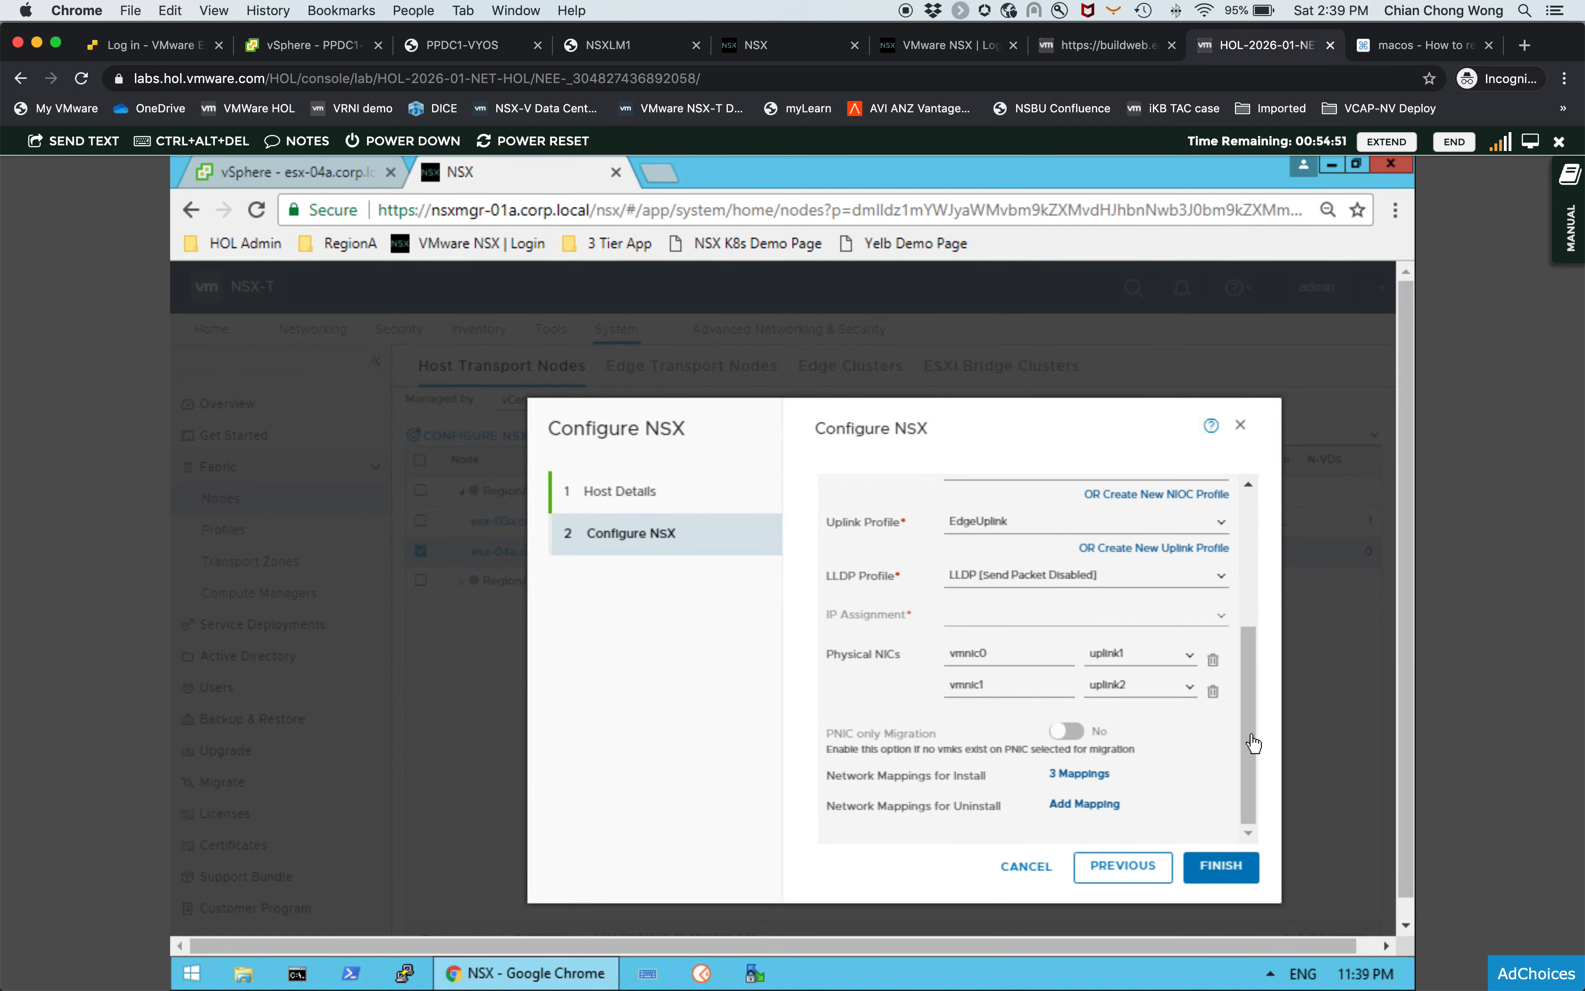
scroll(1249, 691, "up", 1)
scroll(1249, 691, "up", 4)
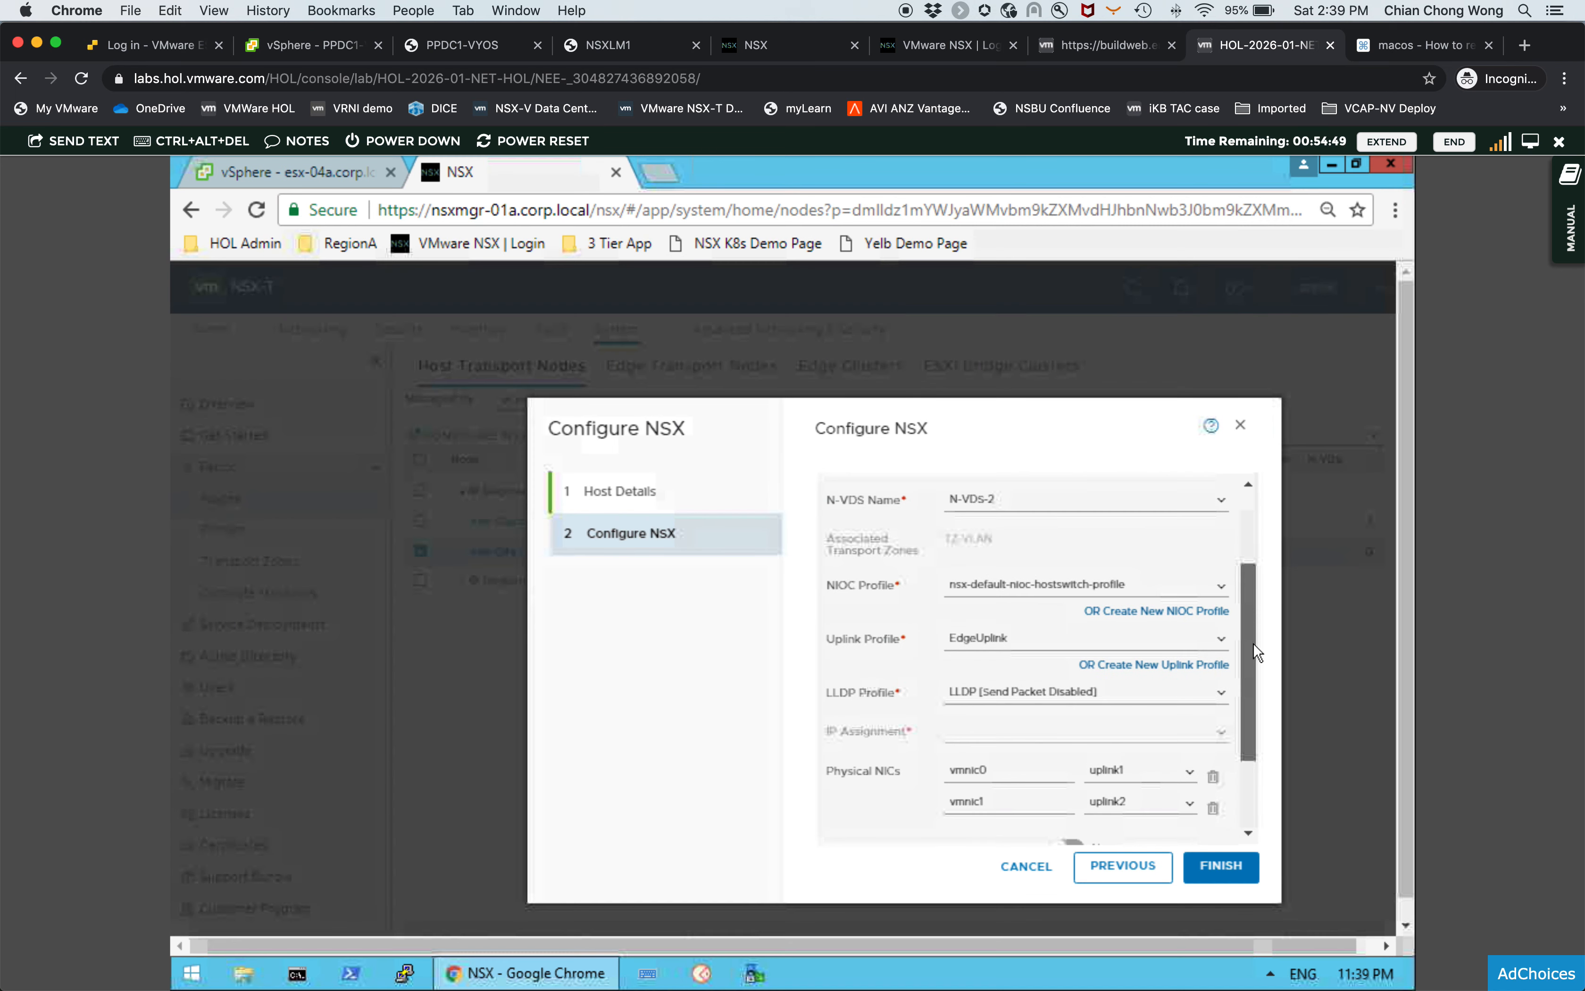
scroll(1257, 635, "up", 1)
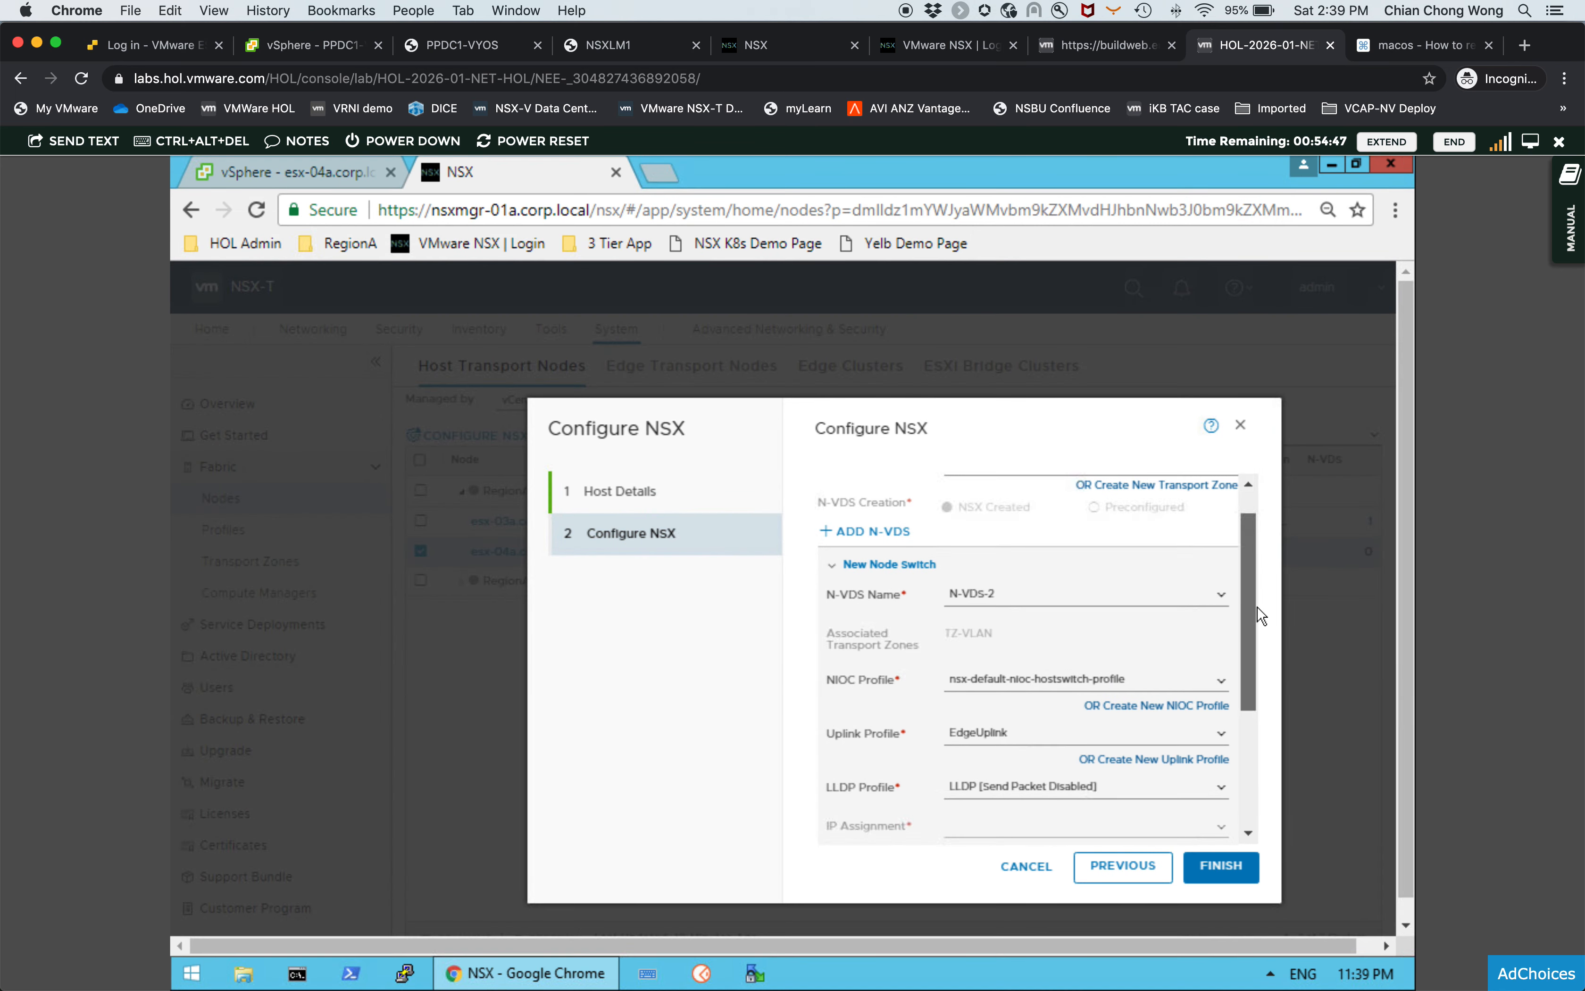
scroll(1261, 616, "up", 1)
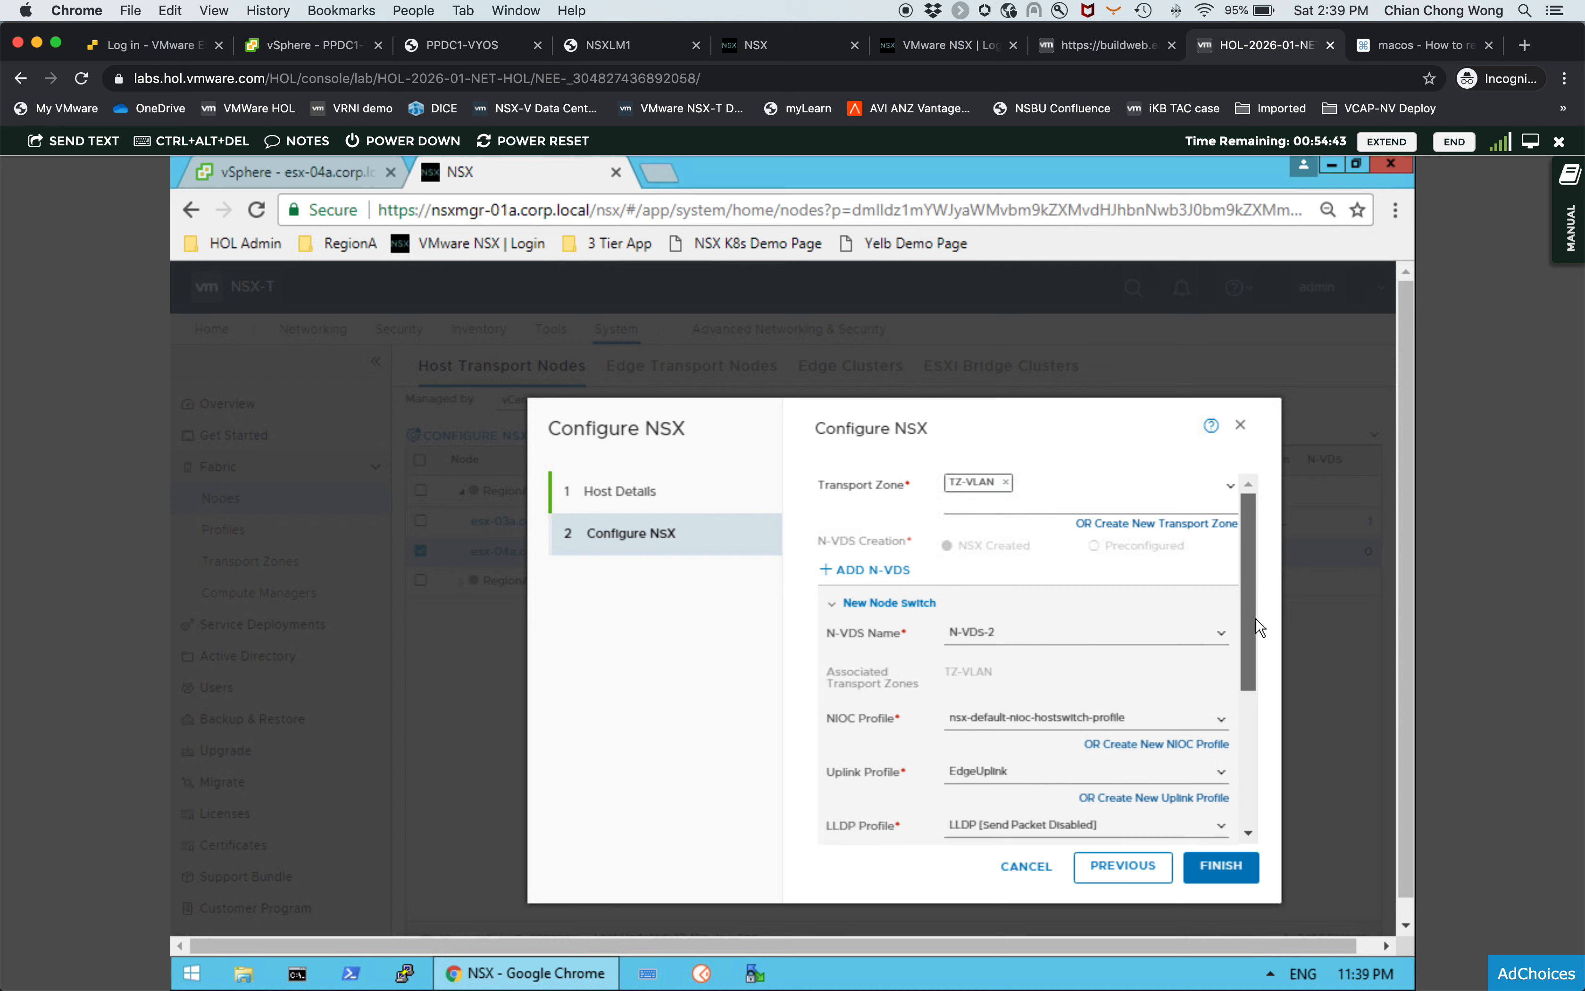
scroll(1258, 627, "down", 6)
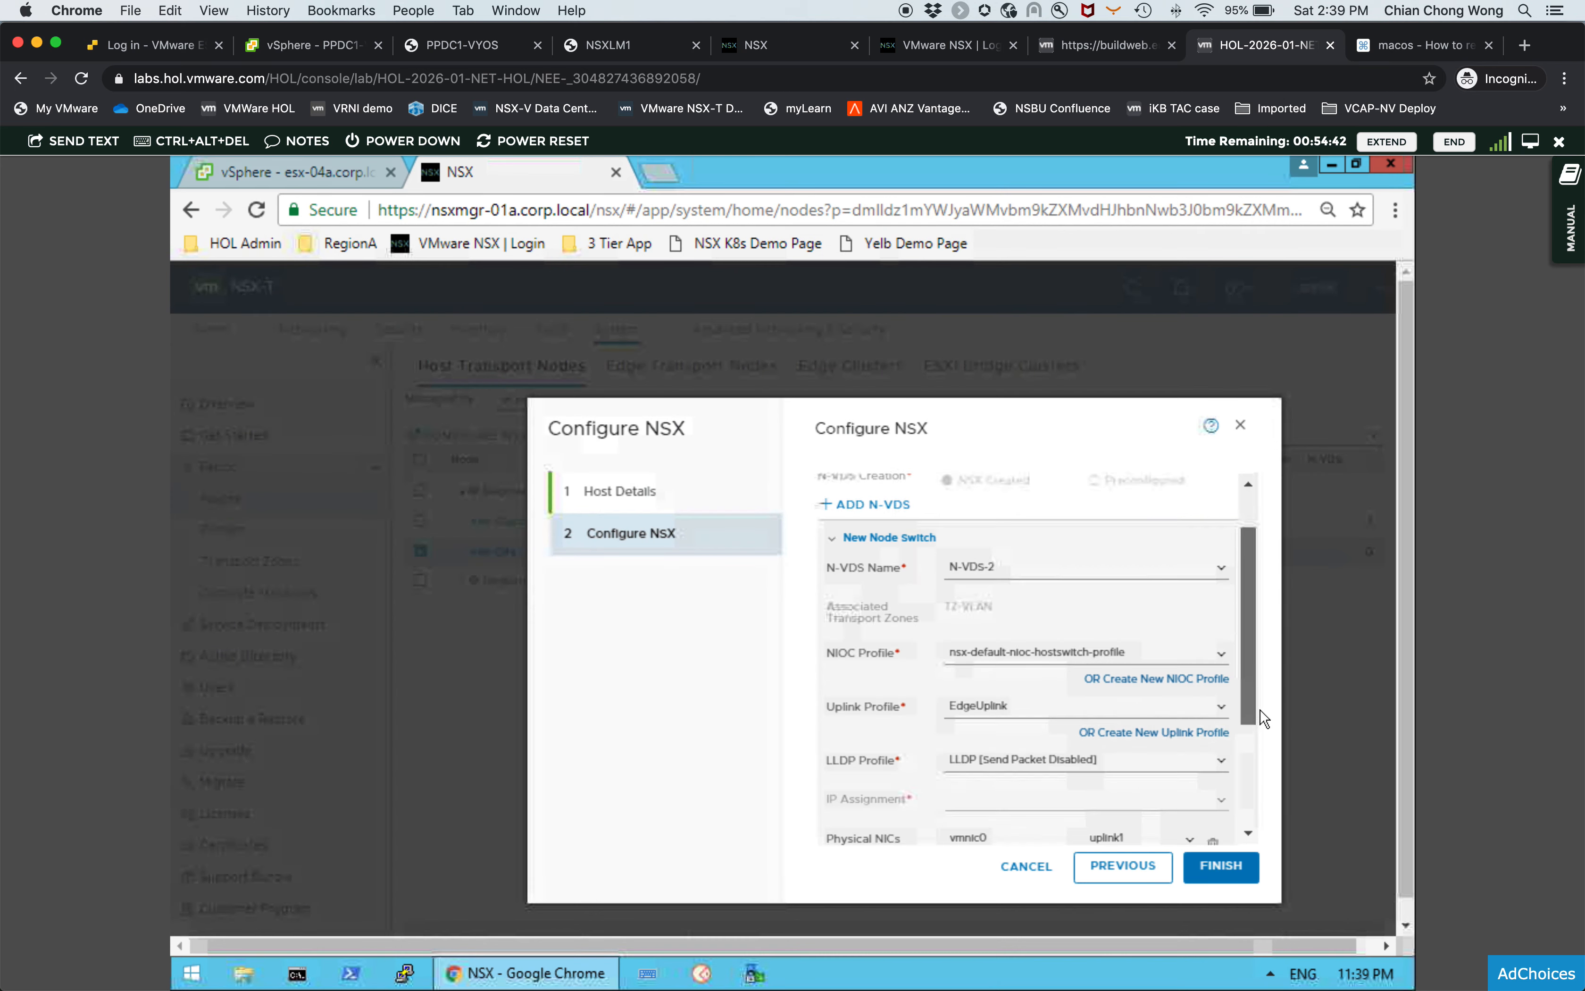
left_click(1232, 867)
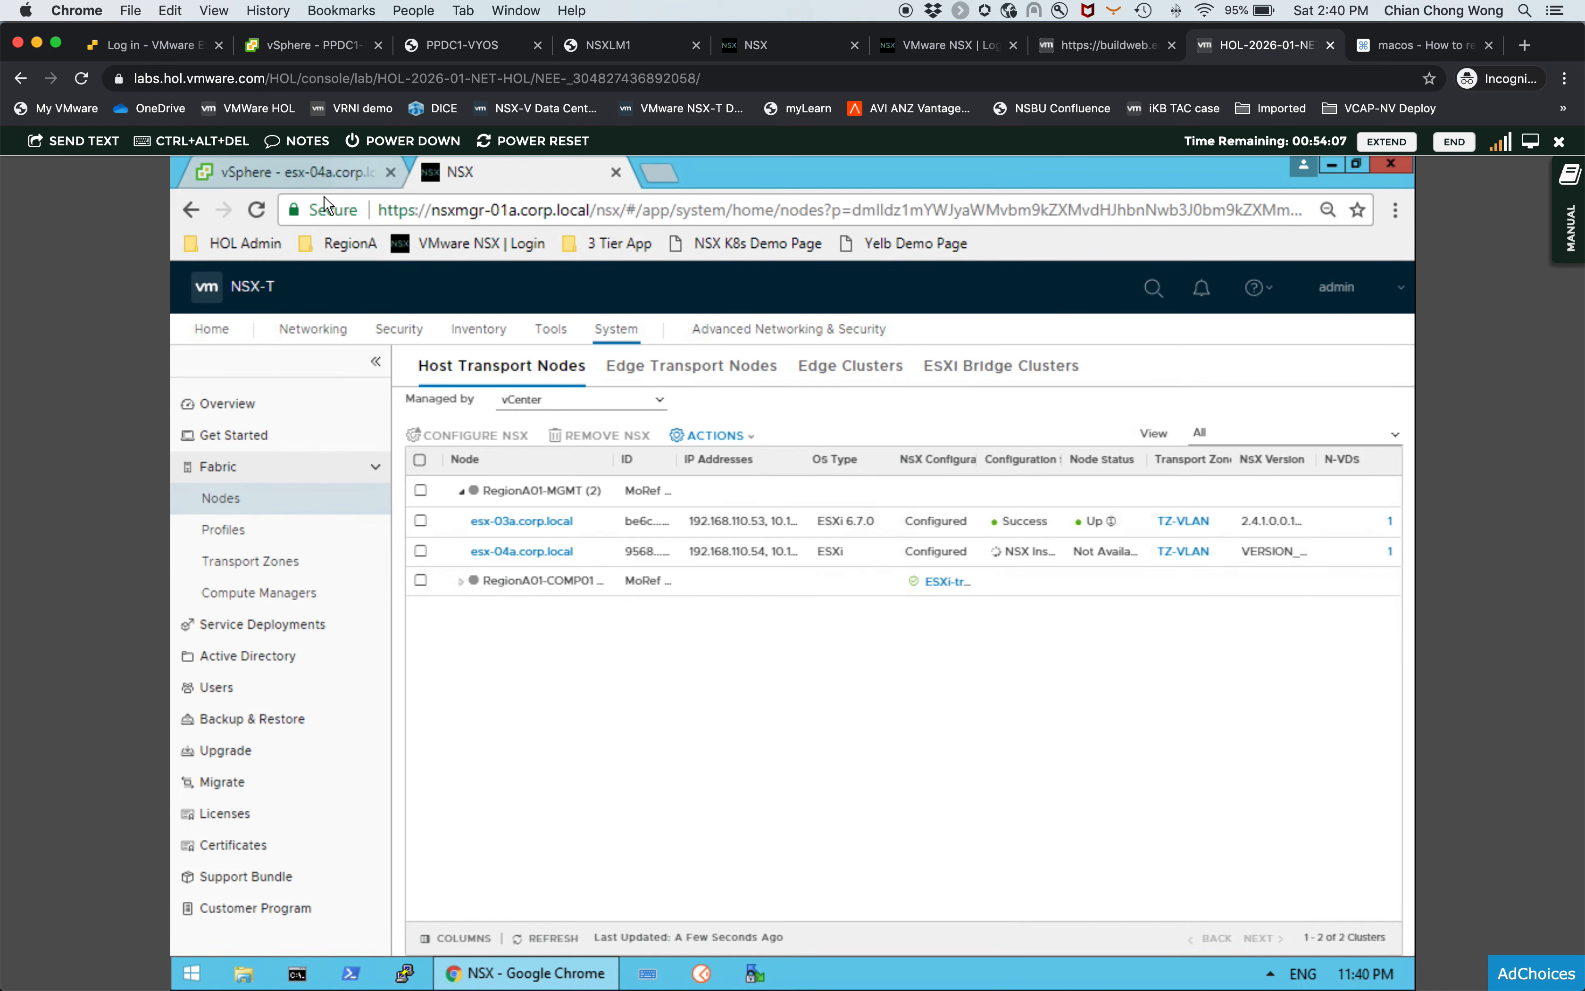
- Compare the host's physical adapters in vSphere, then review the EdgeUplink uplink profile's teaming policy and uplinks, closing without saving
left_click(318, 178)
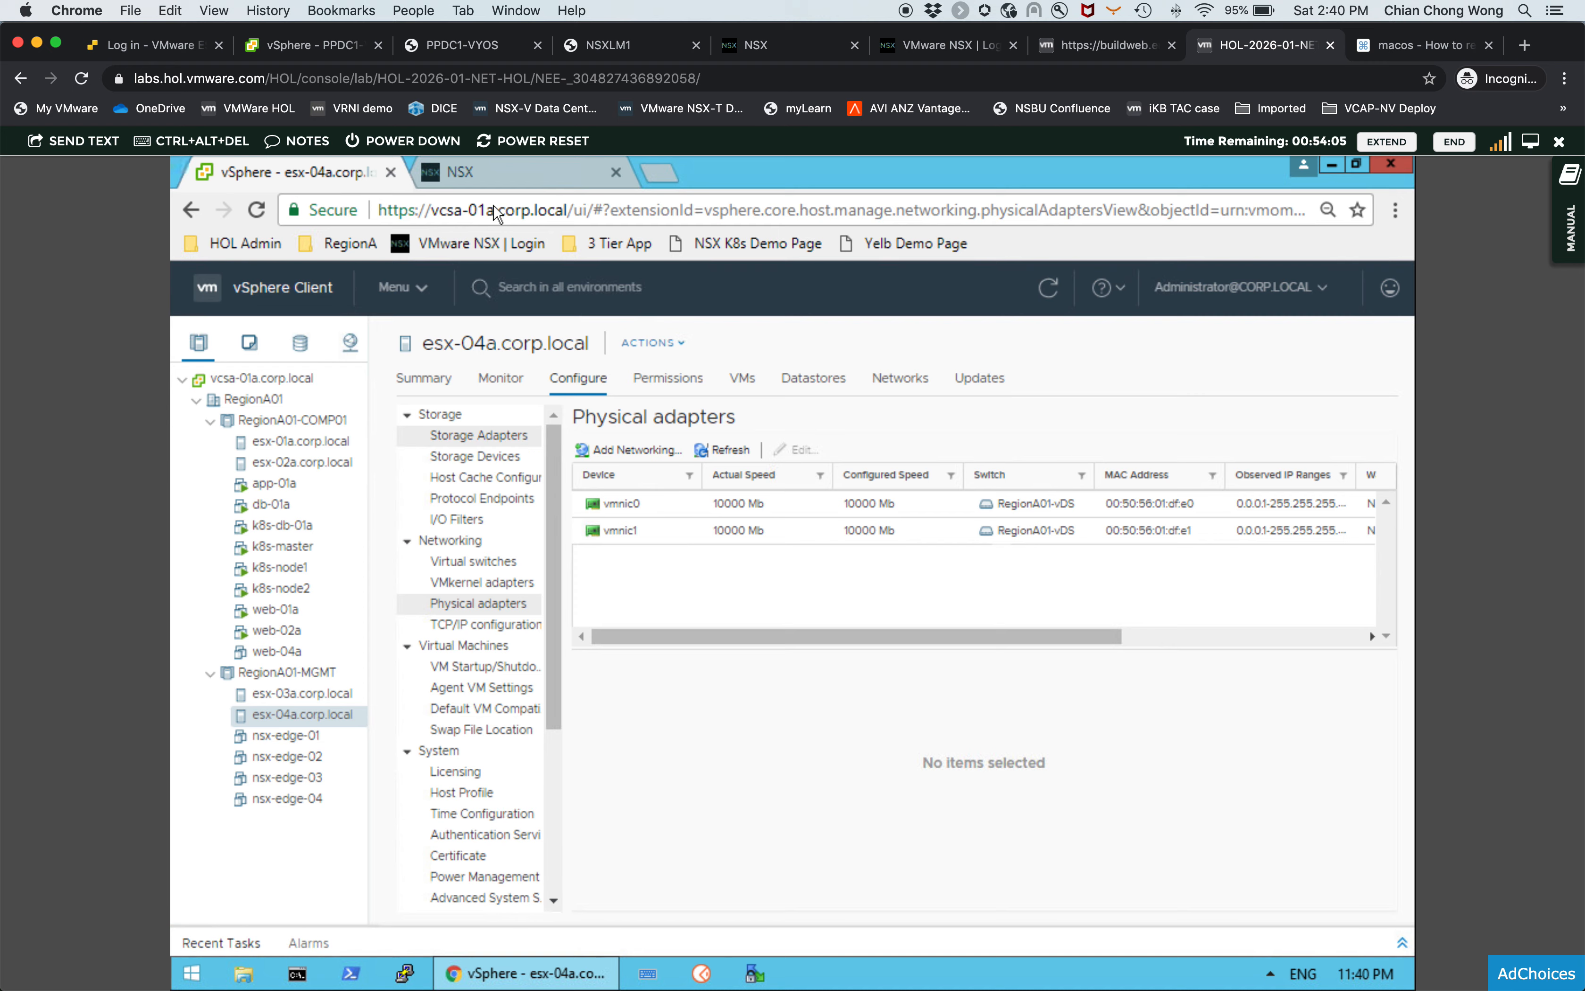
left_click(496, 168)
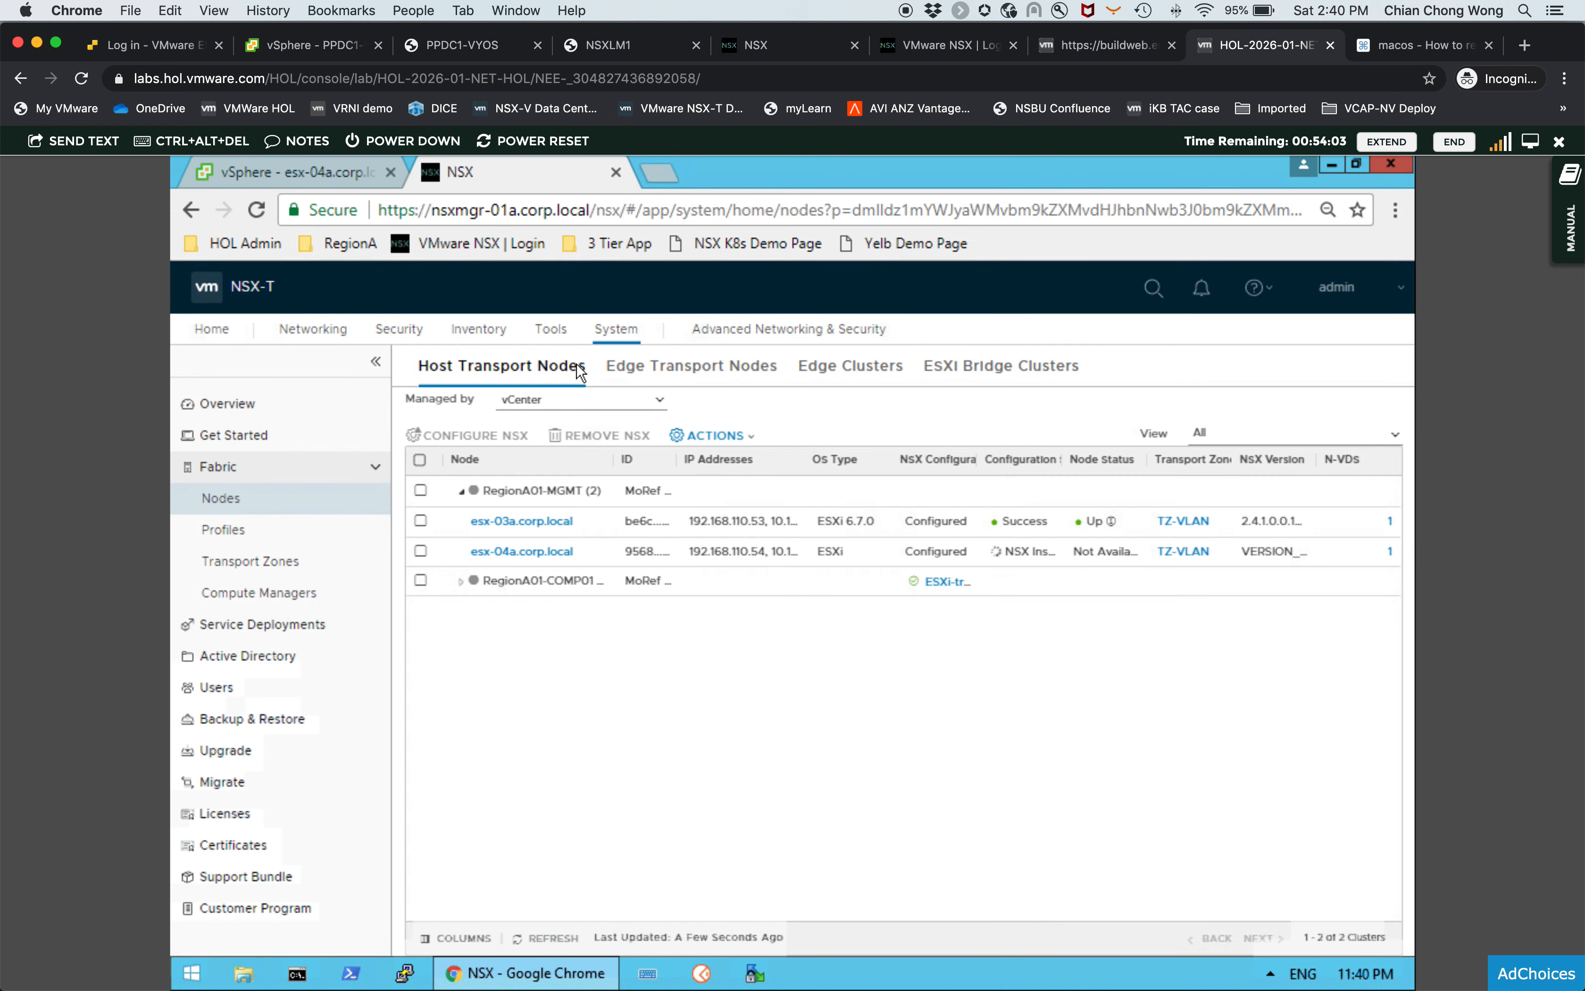
left_click(263, 546)
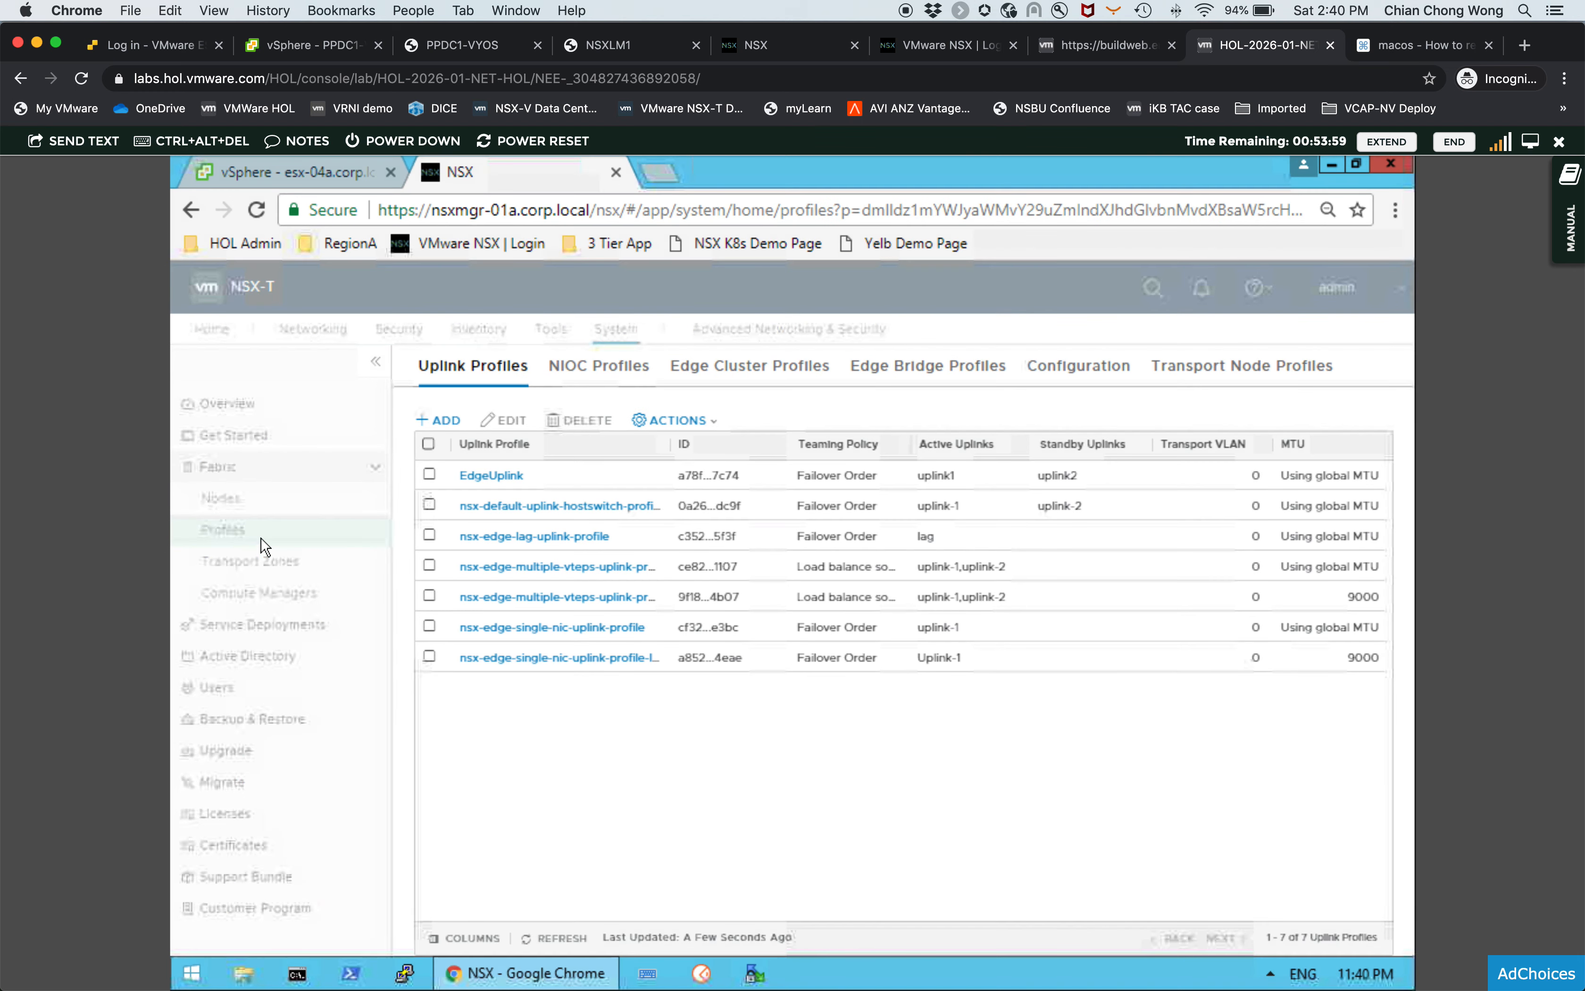
left_click(430, 474)
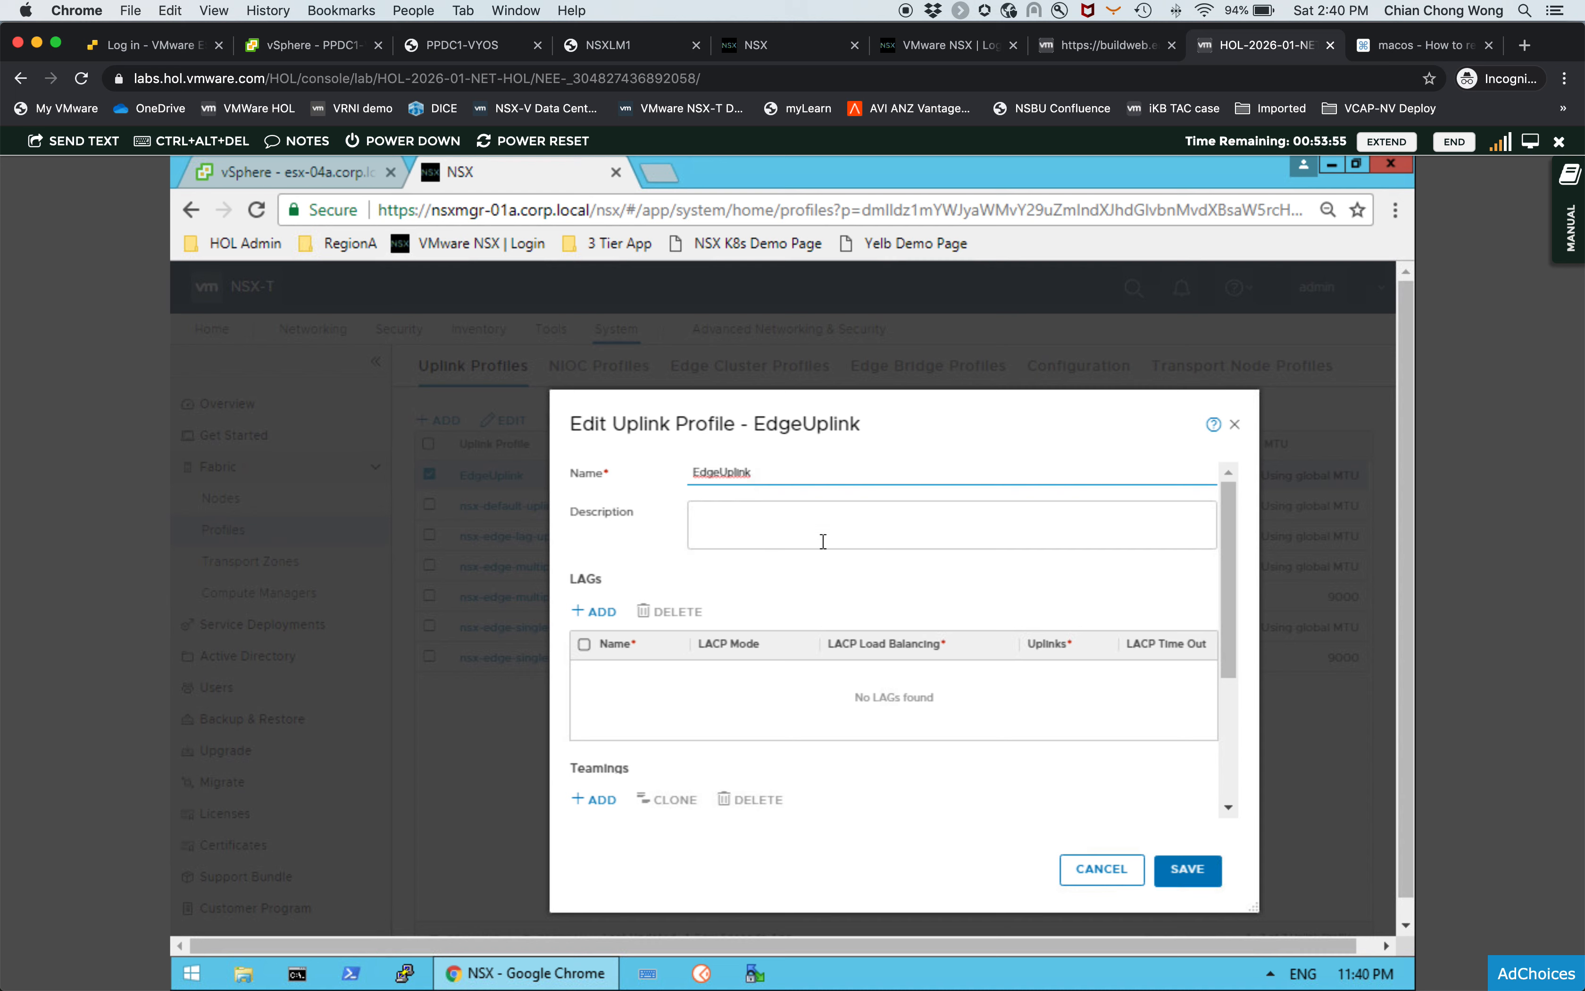
left_click_drag(1226, 584, 1229, 674)
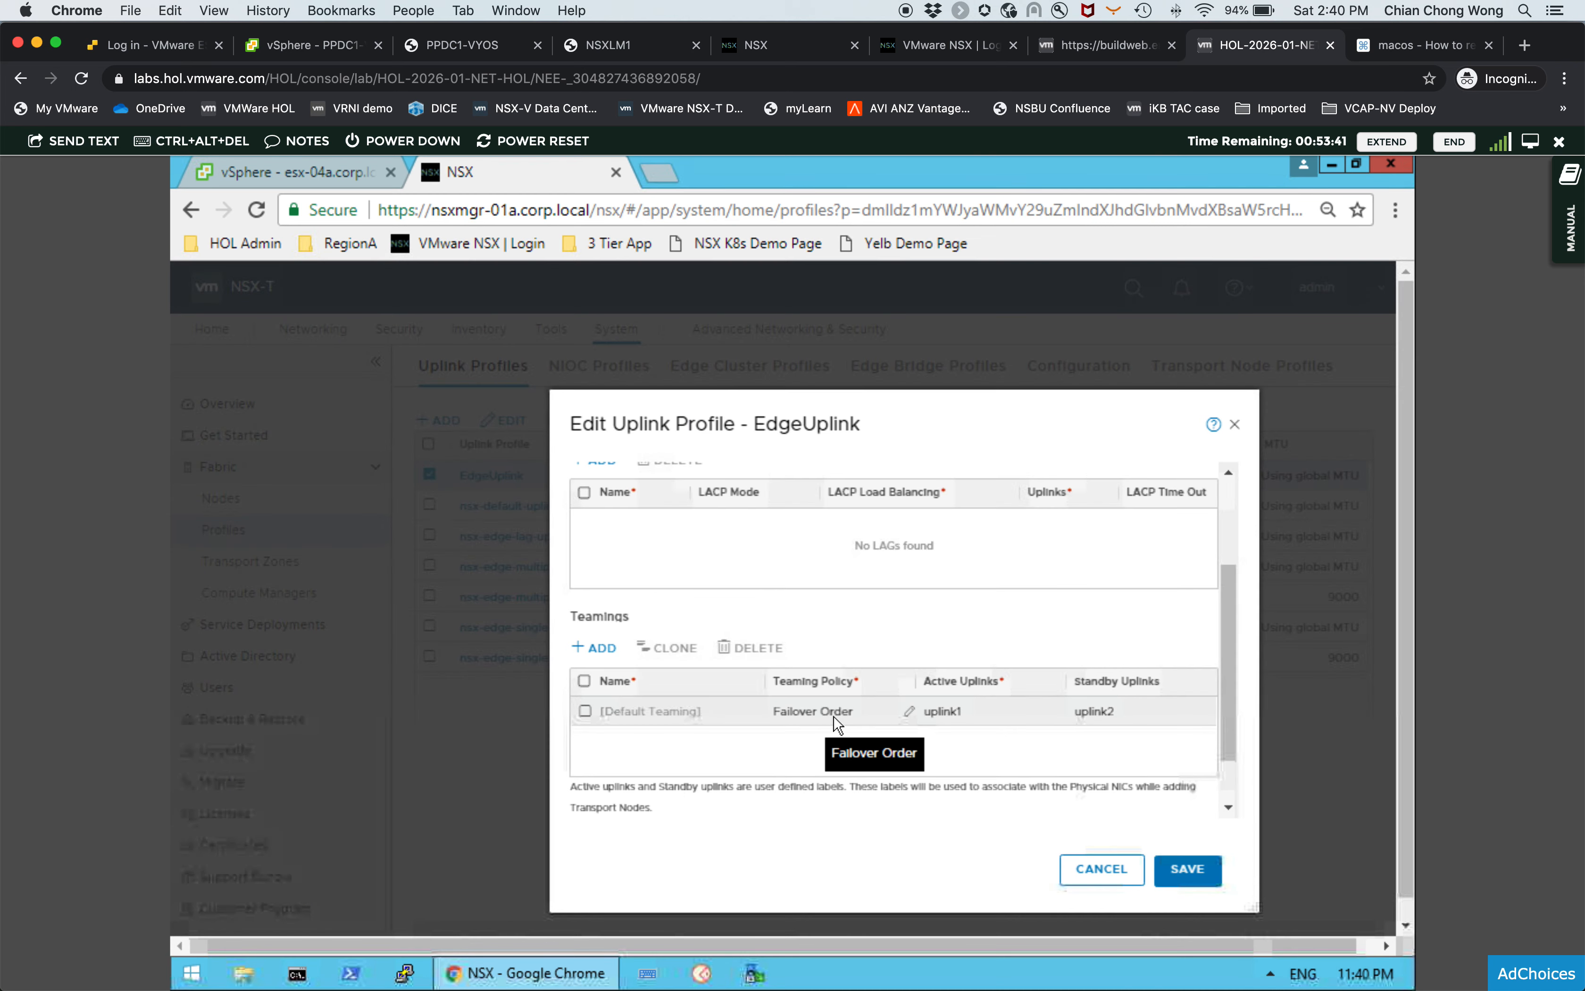
scroll(930, 731, "up", 3)
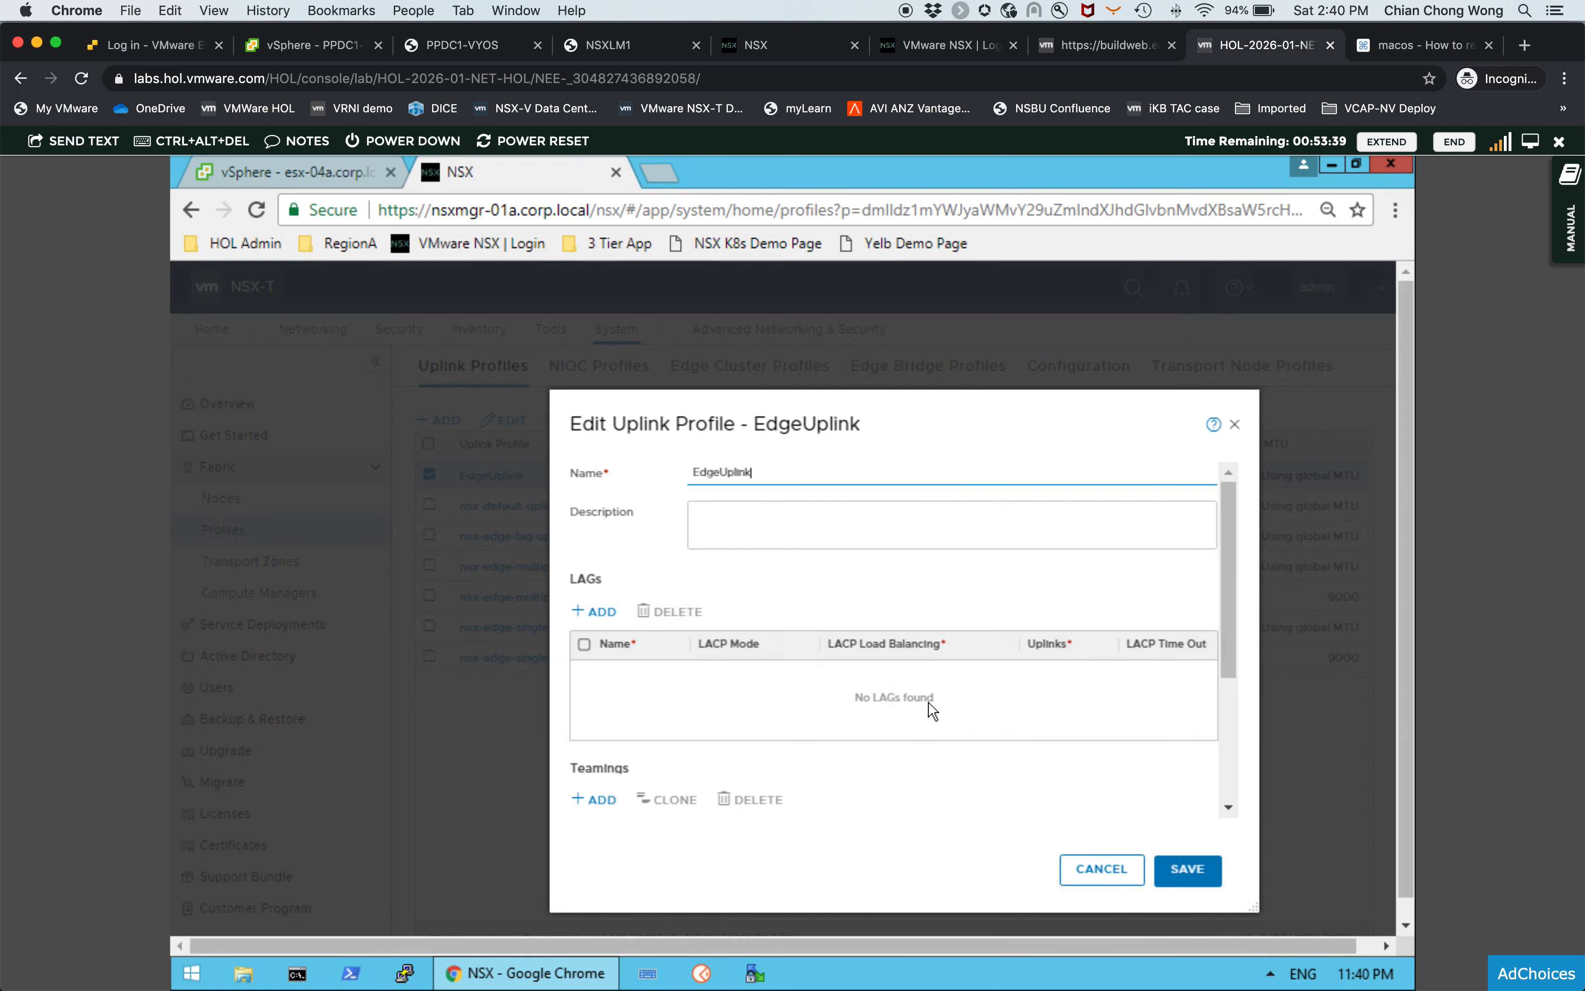
left_click_drag(1226, 656, 1229, 755)
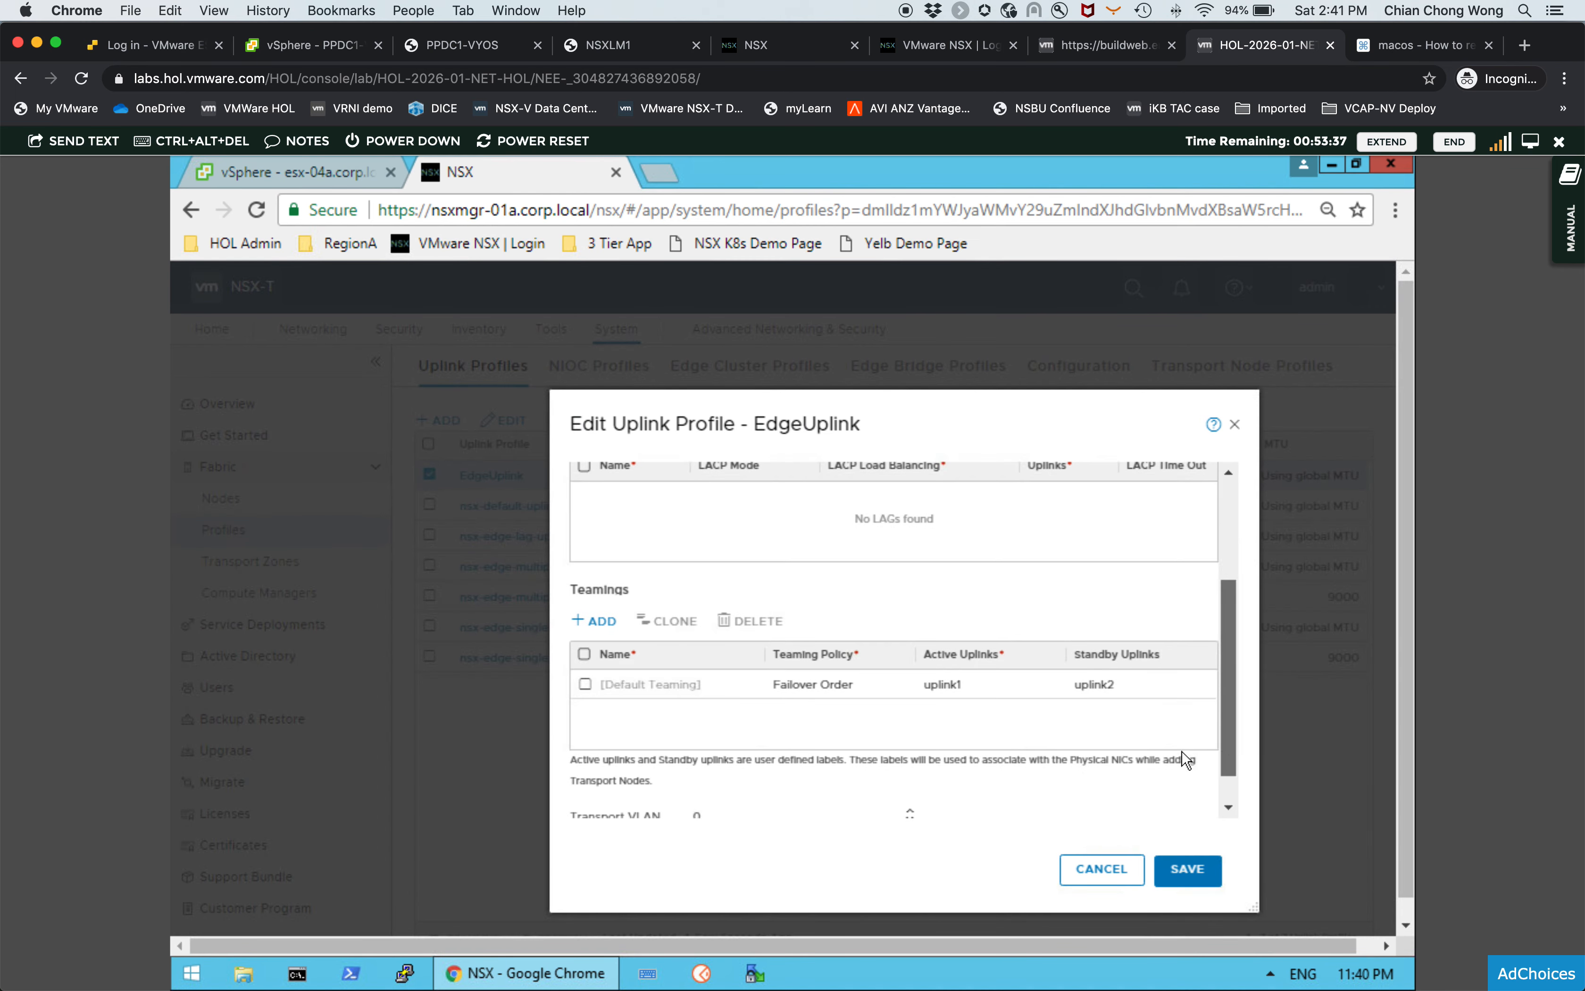
left_click(910, 689)
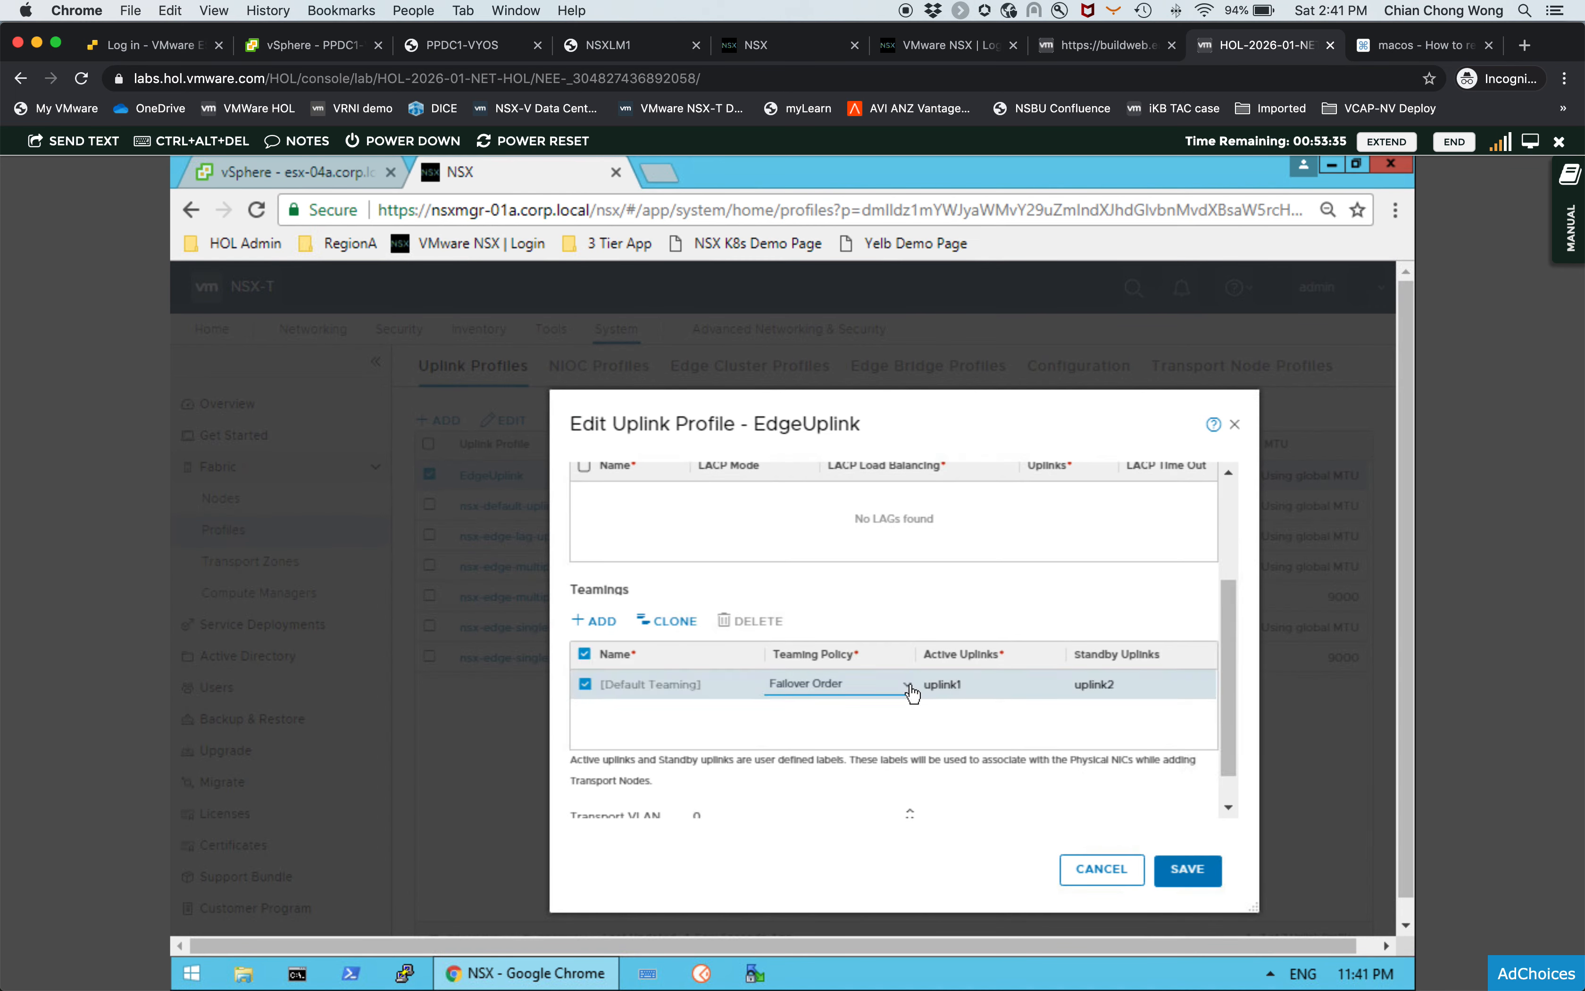
left_click(908, 688)
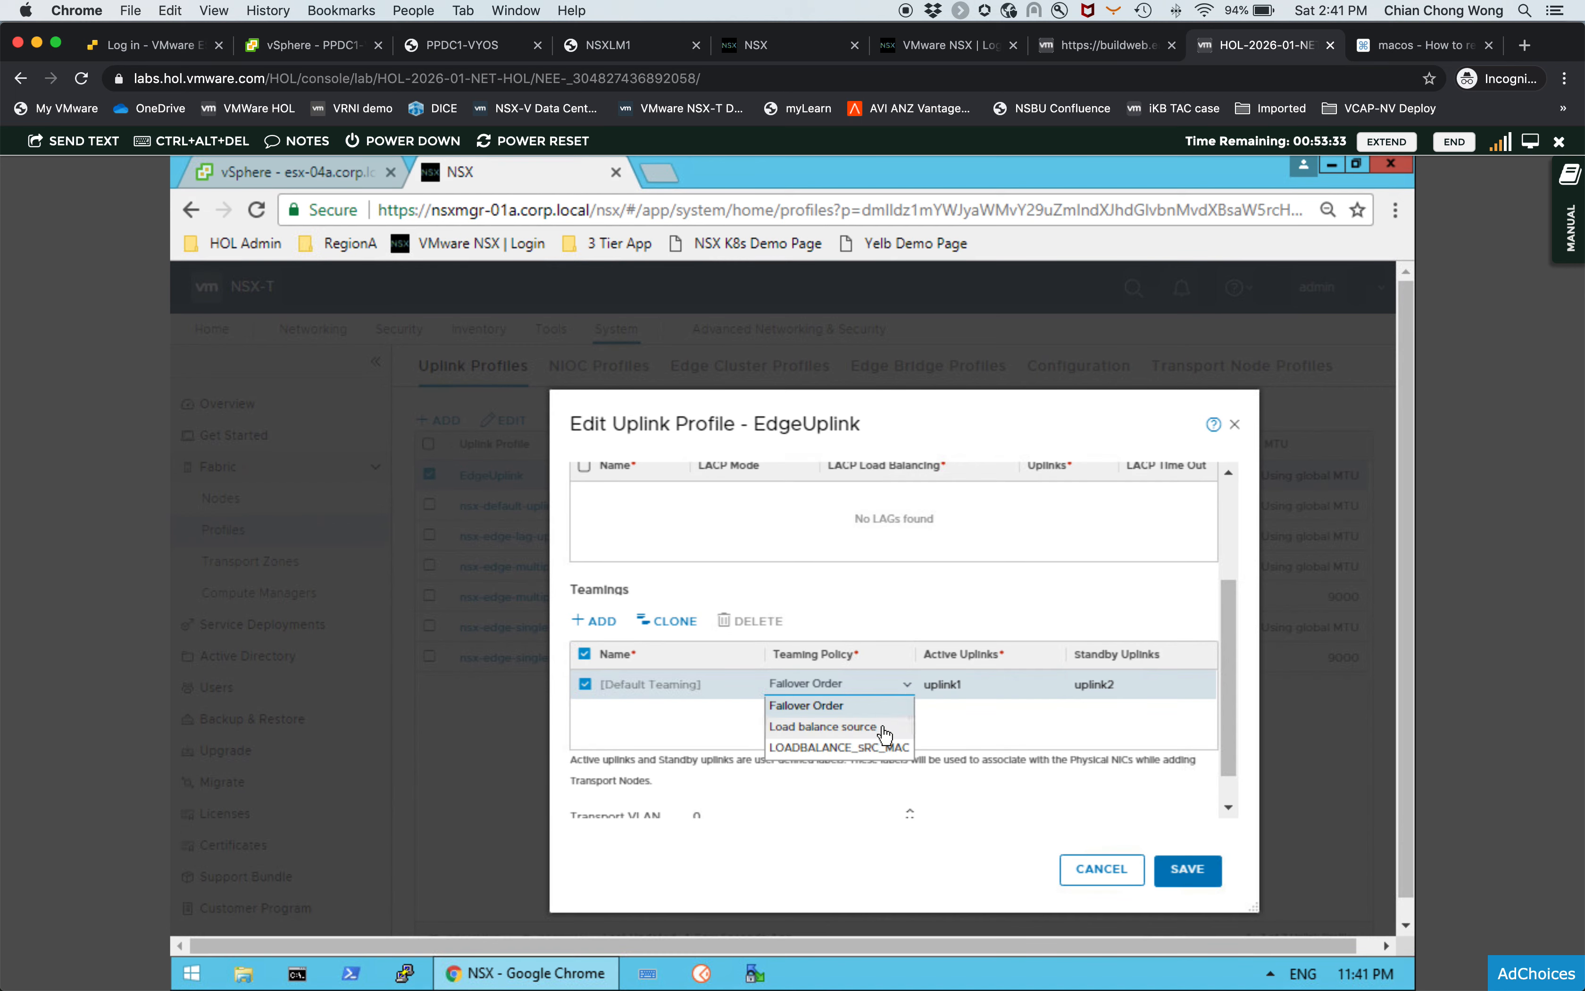
left_click(962, 736)
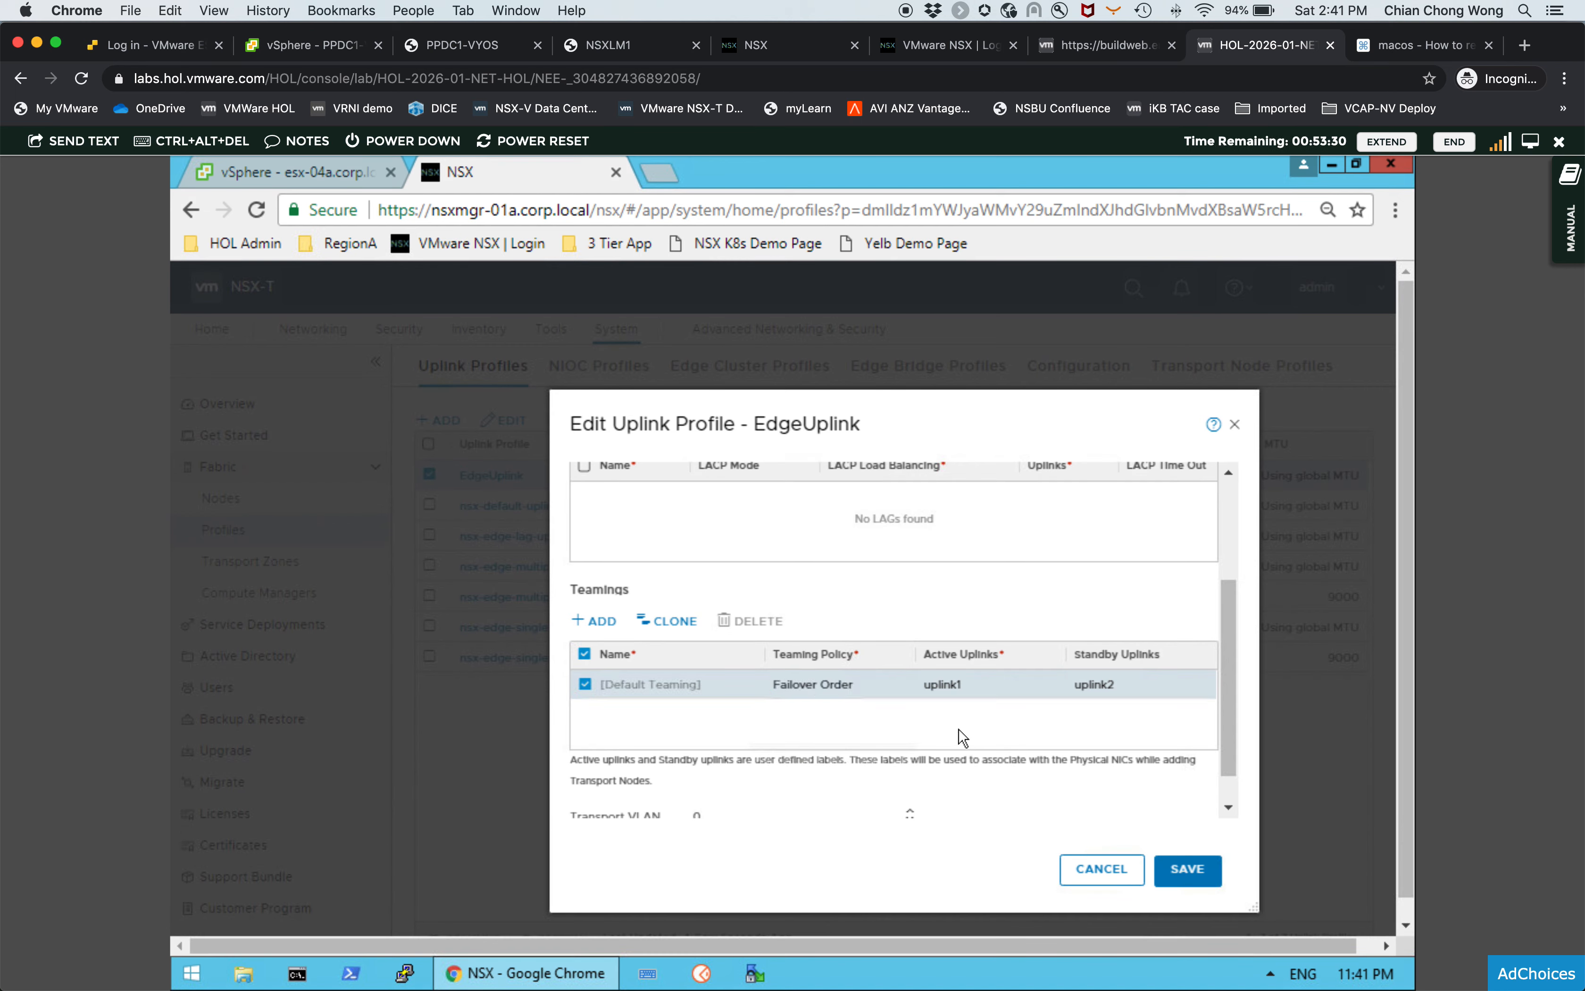
left_click(587, 685)
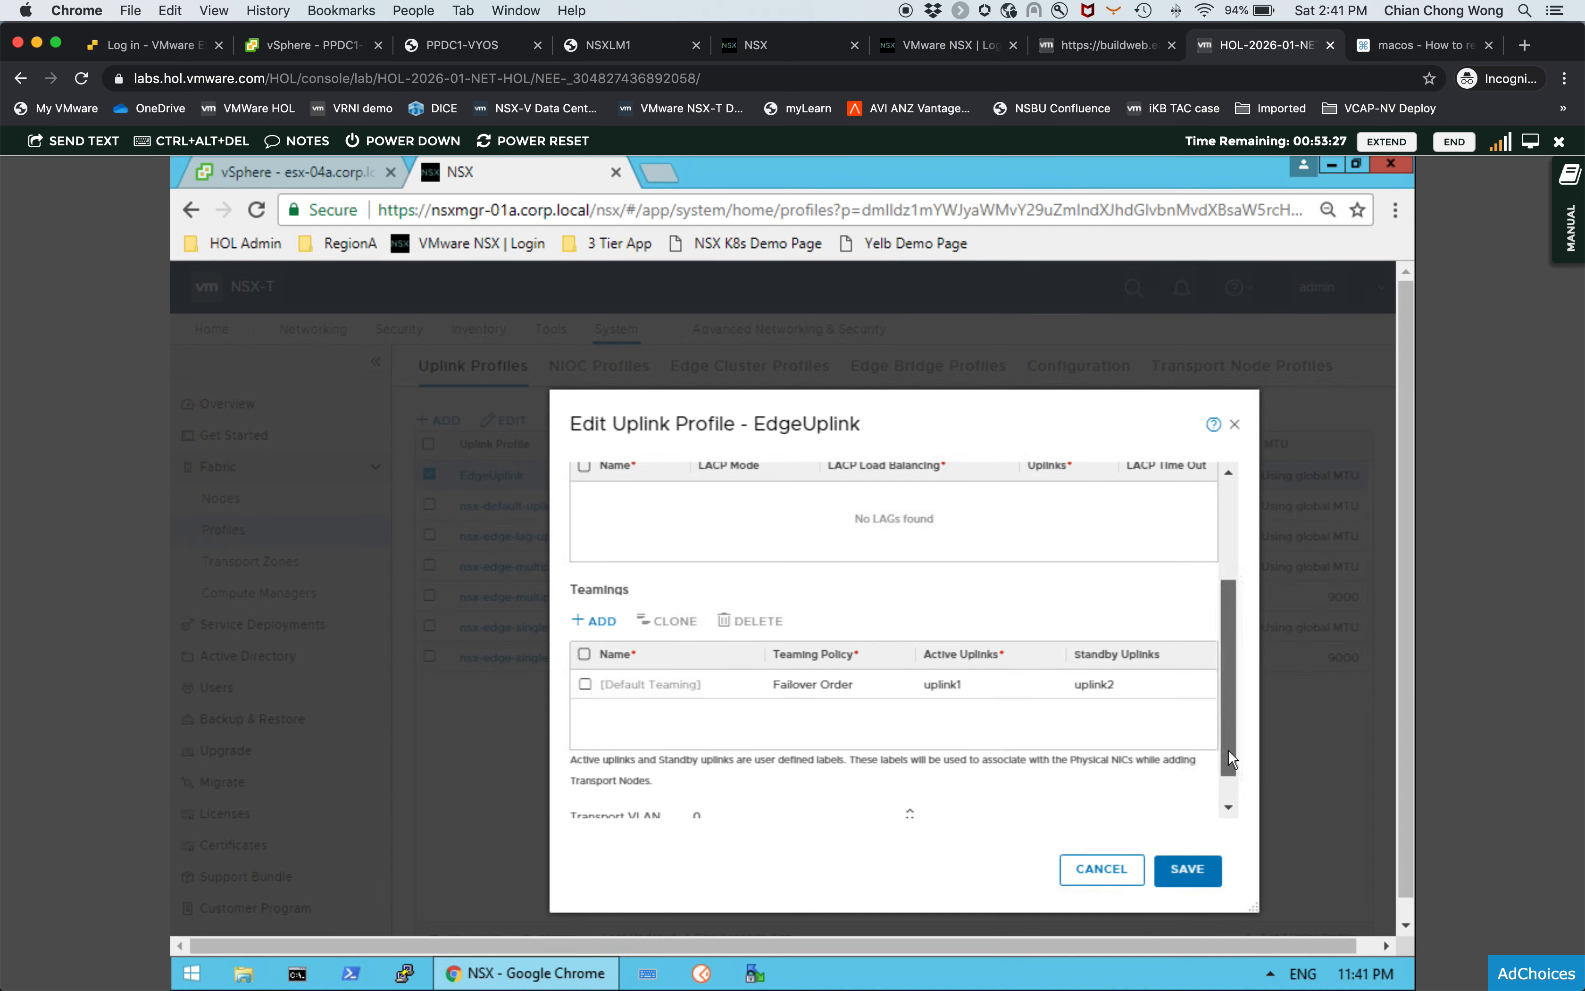
left_click_drag(1229, 759, 1231, 778)
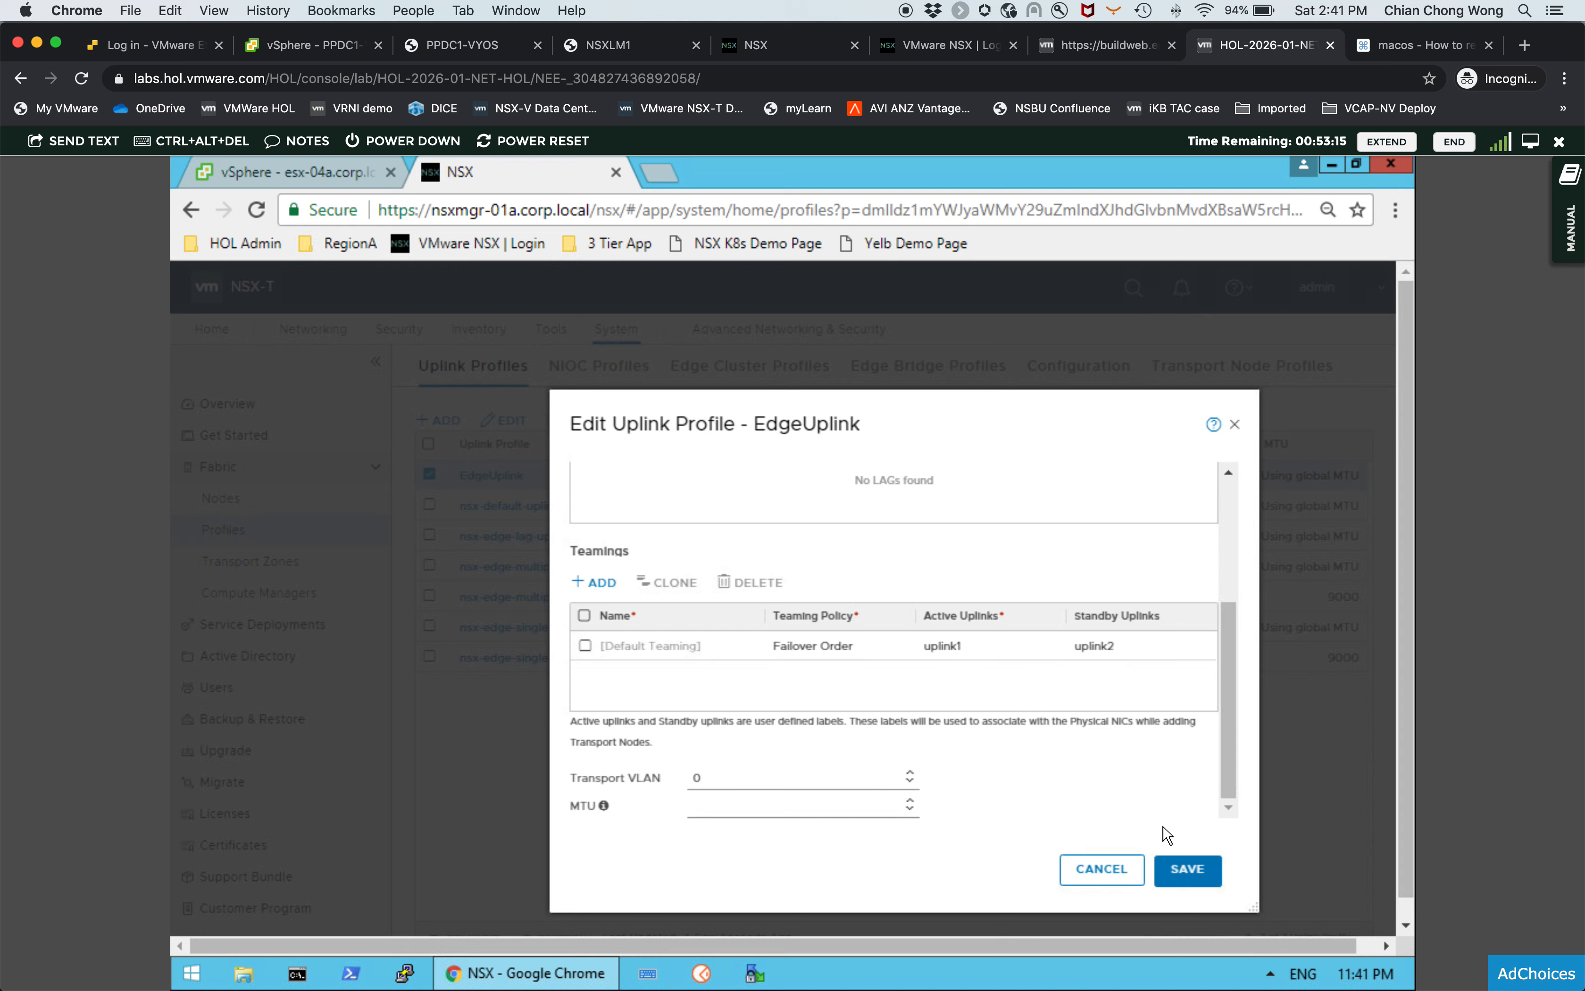
left_click(1106, 872)
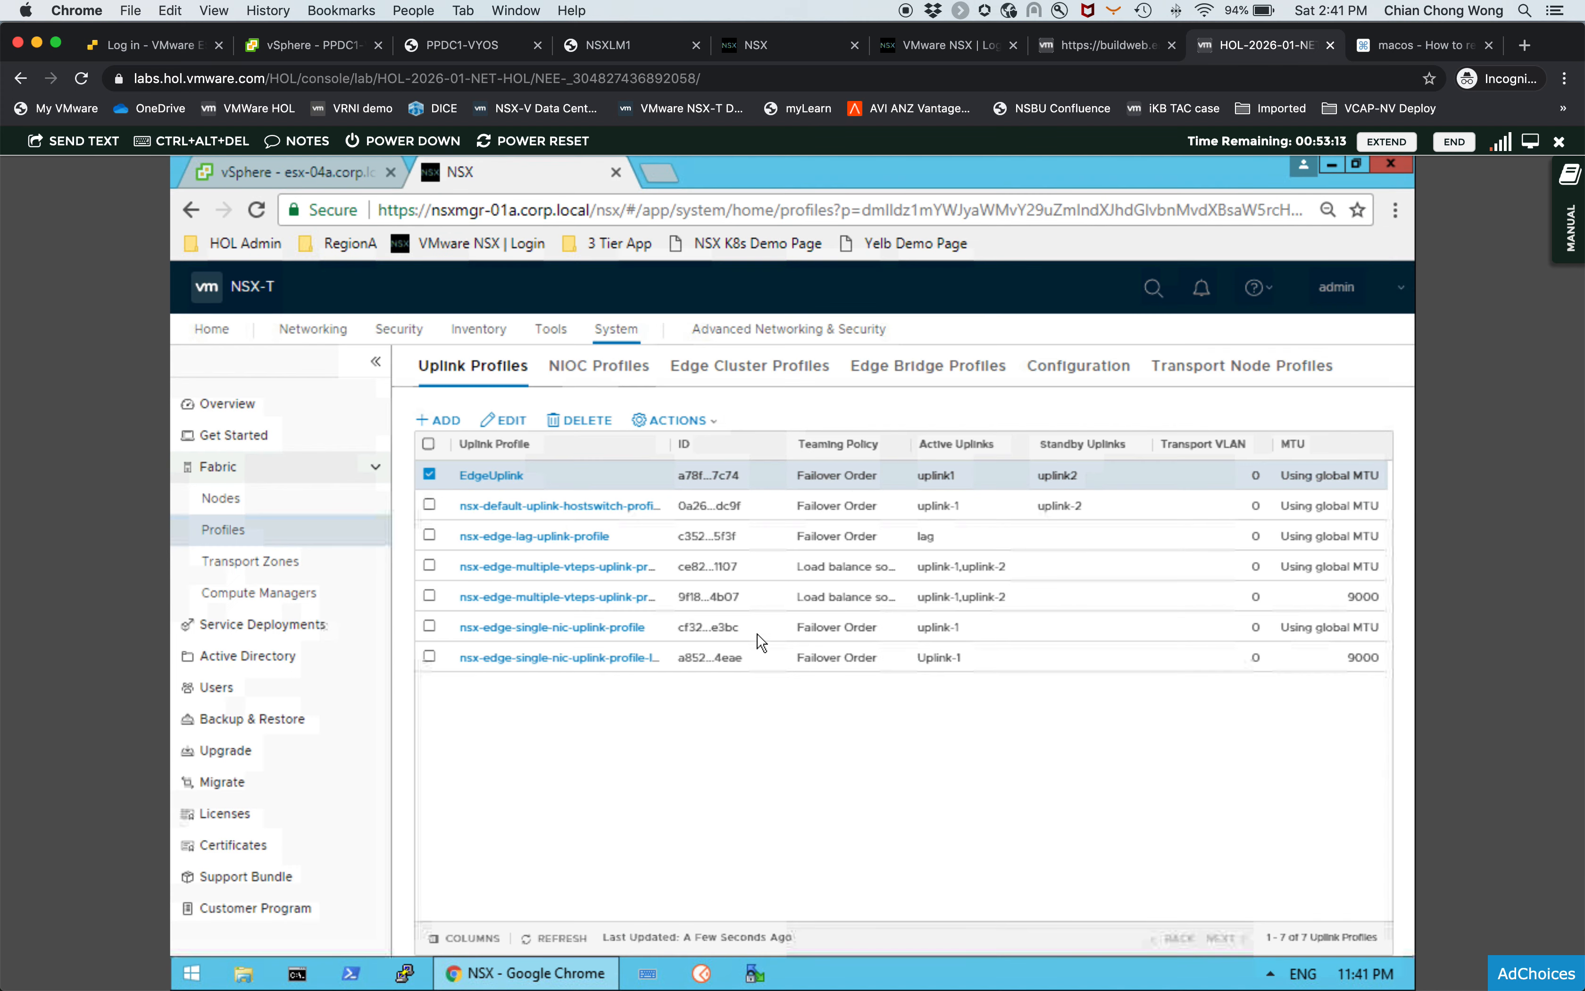
- Check the host transport node status, transport zones and compute managers, refreshing the nodes list
left_click(302, 500)
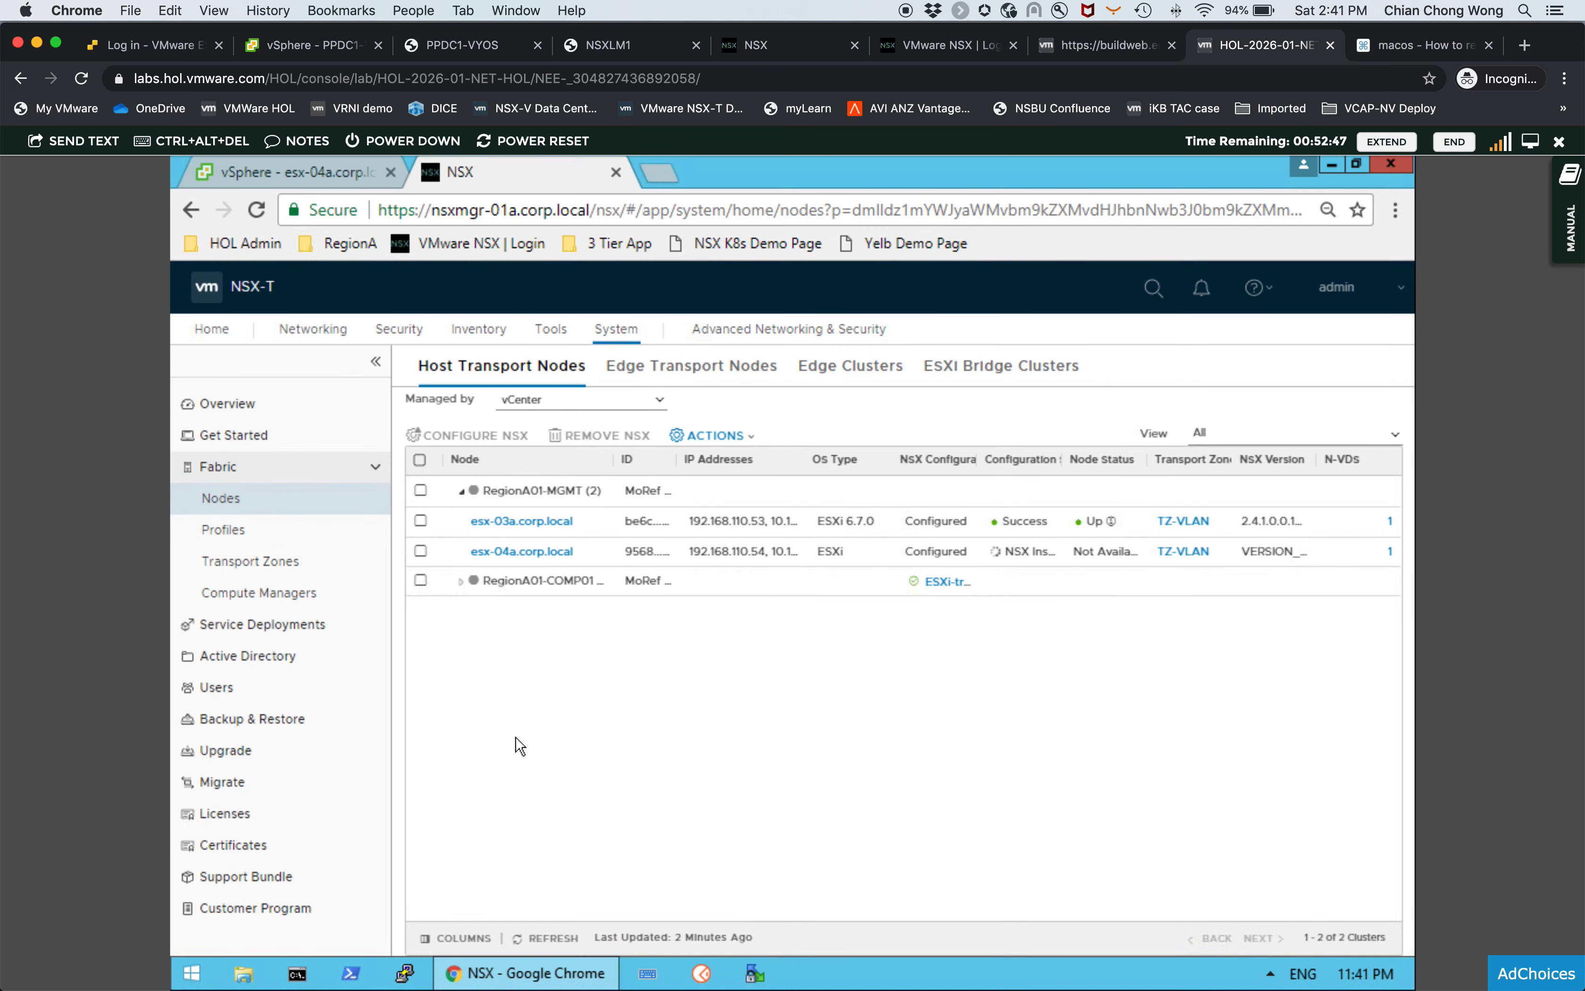
left_click(552, 940)
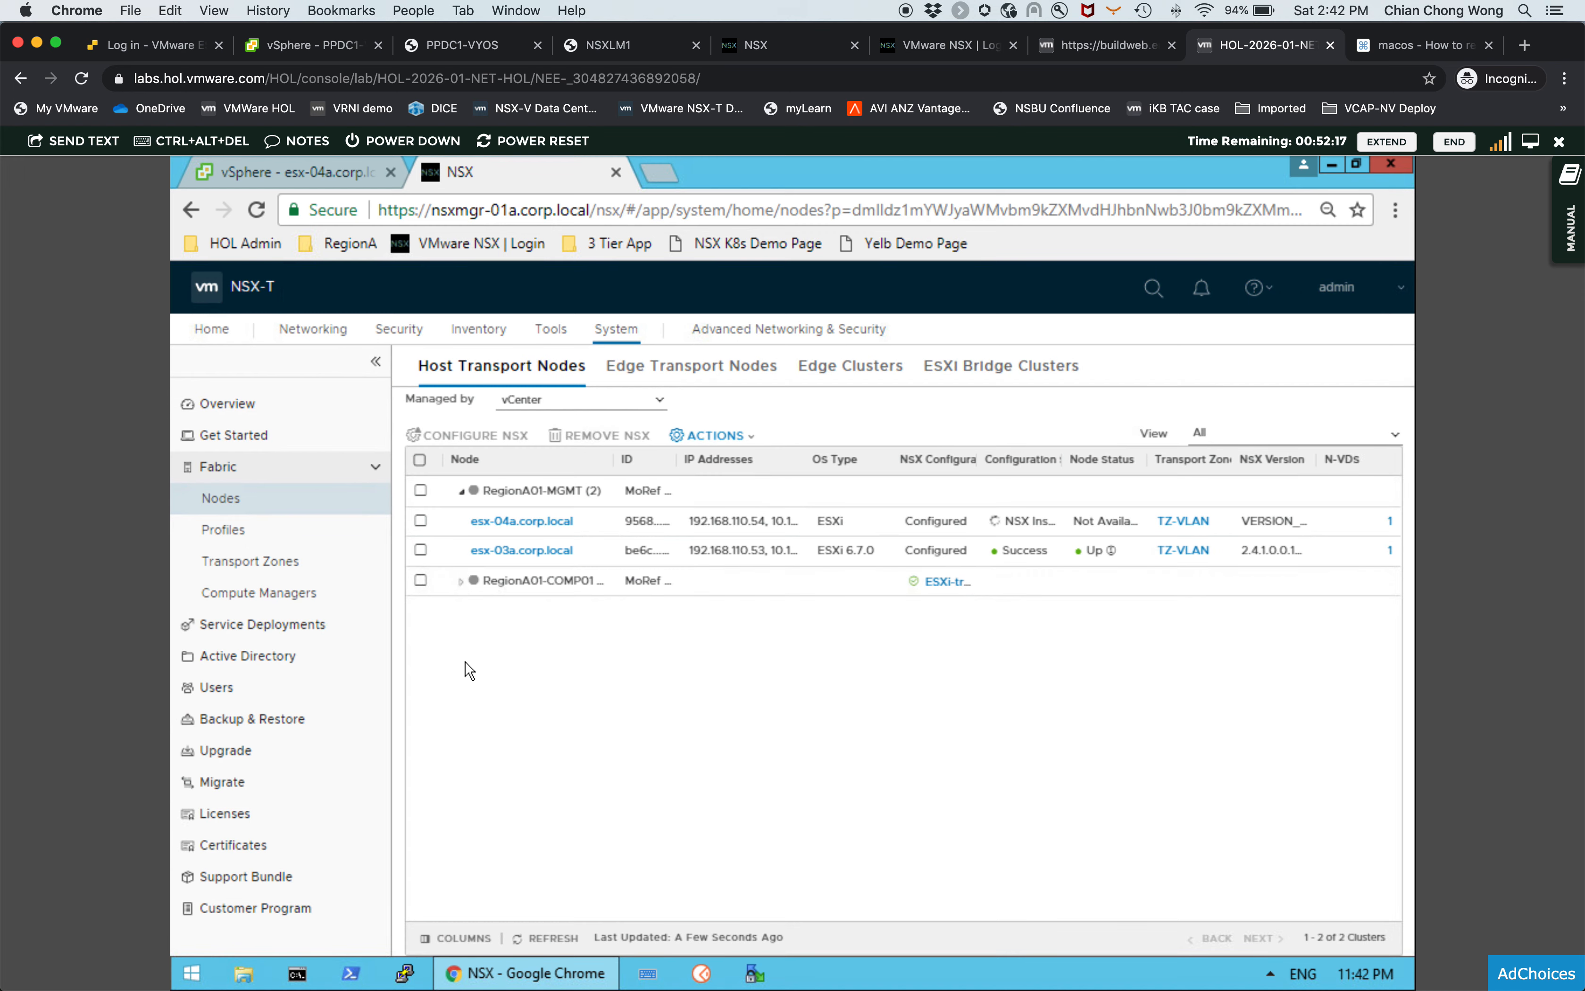
left_click(283, 563)
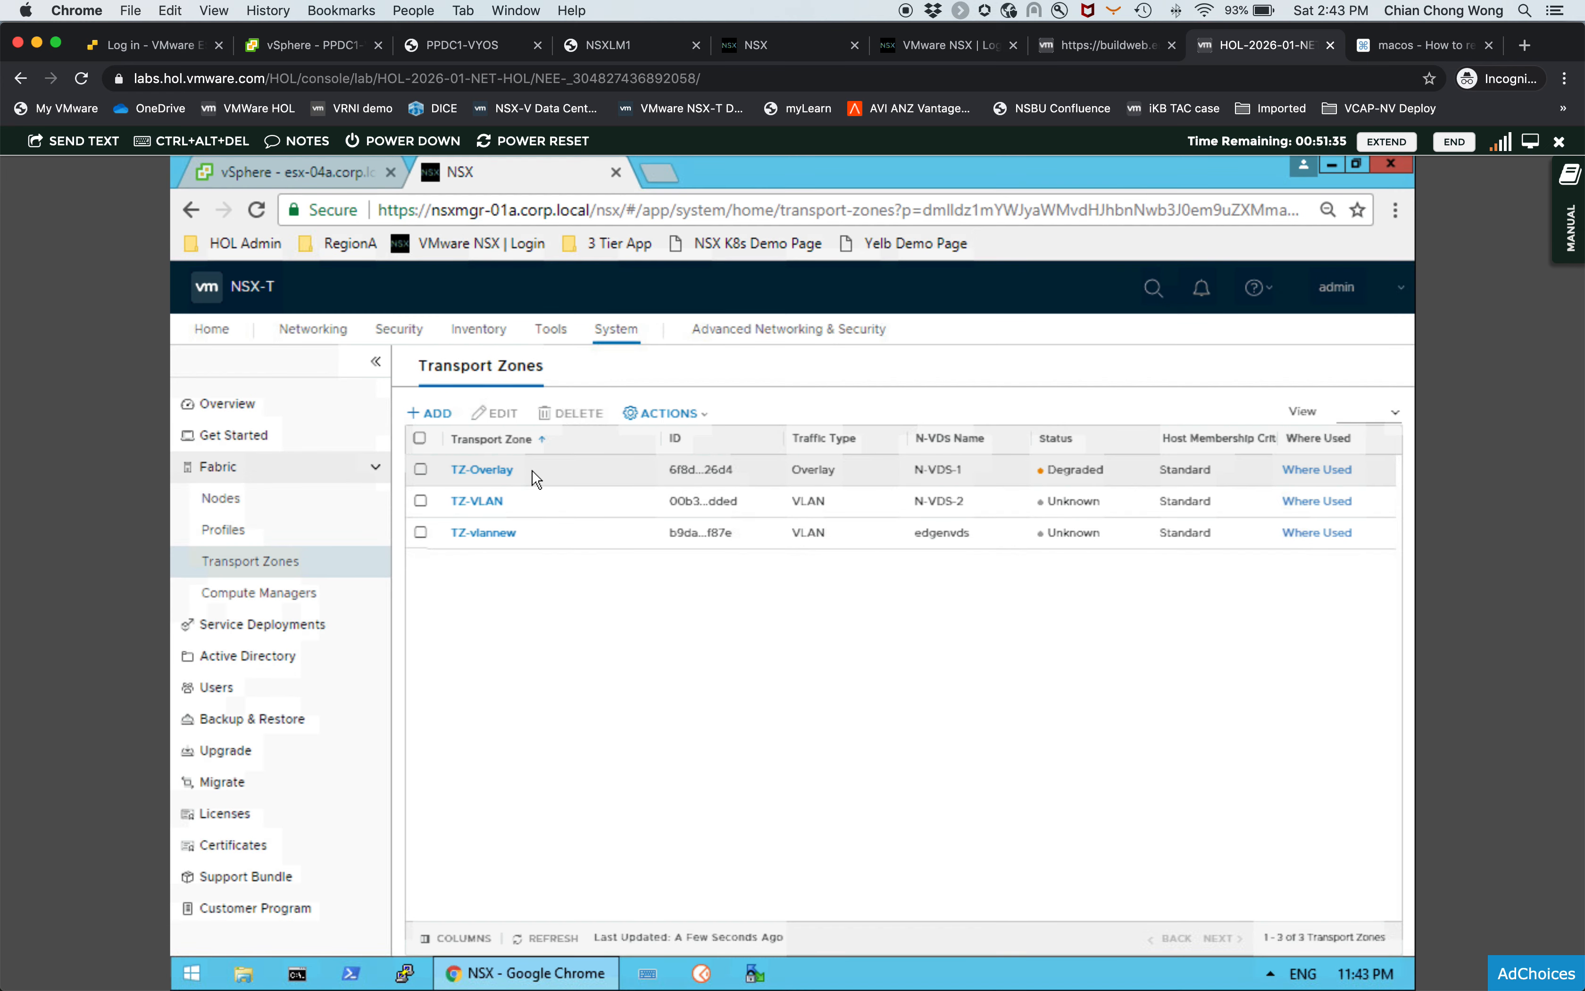
left_click(302, 593)
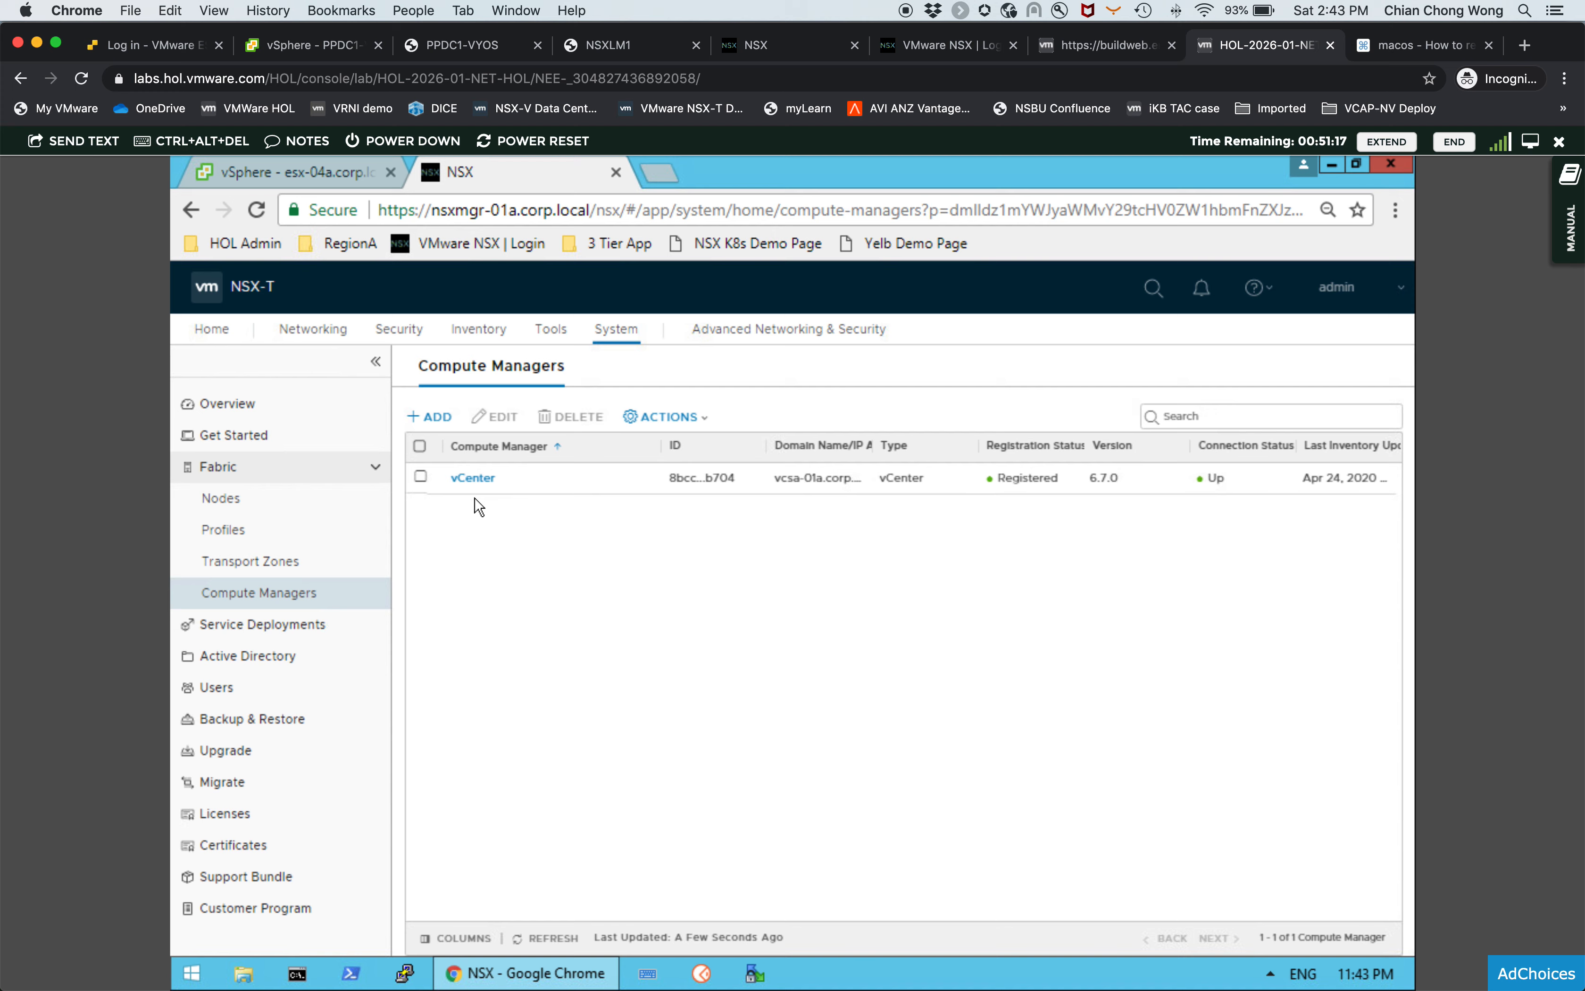
left_click(262, 504)
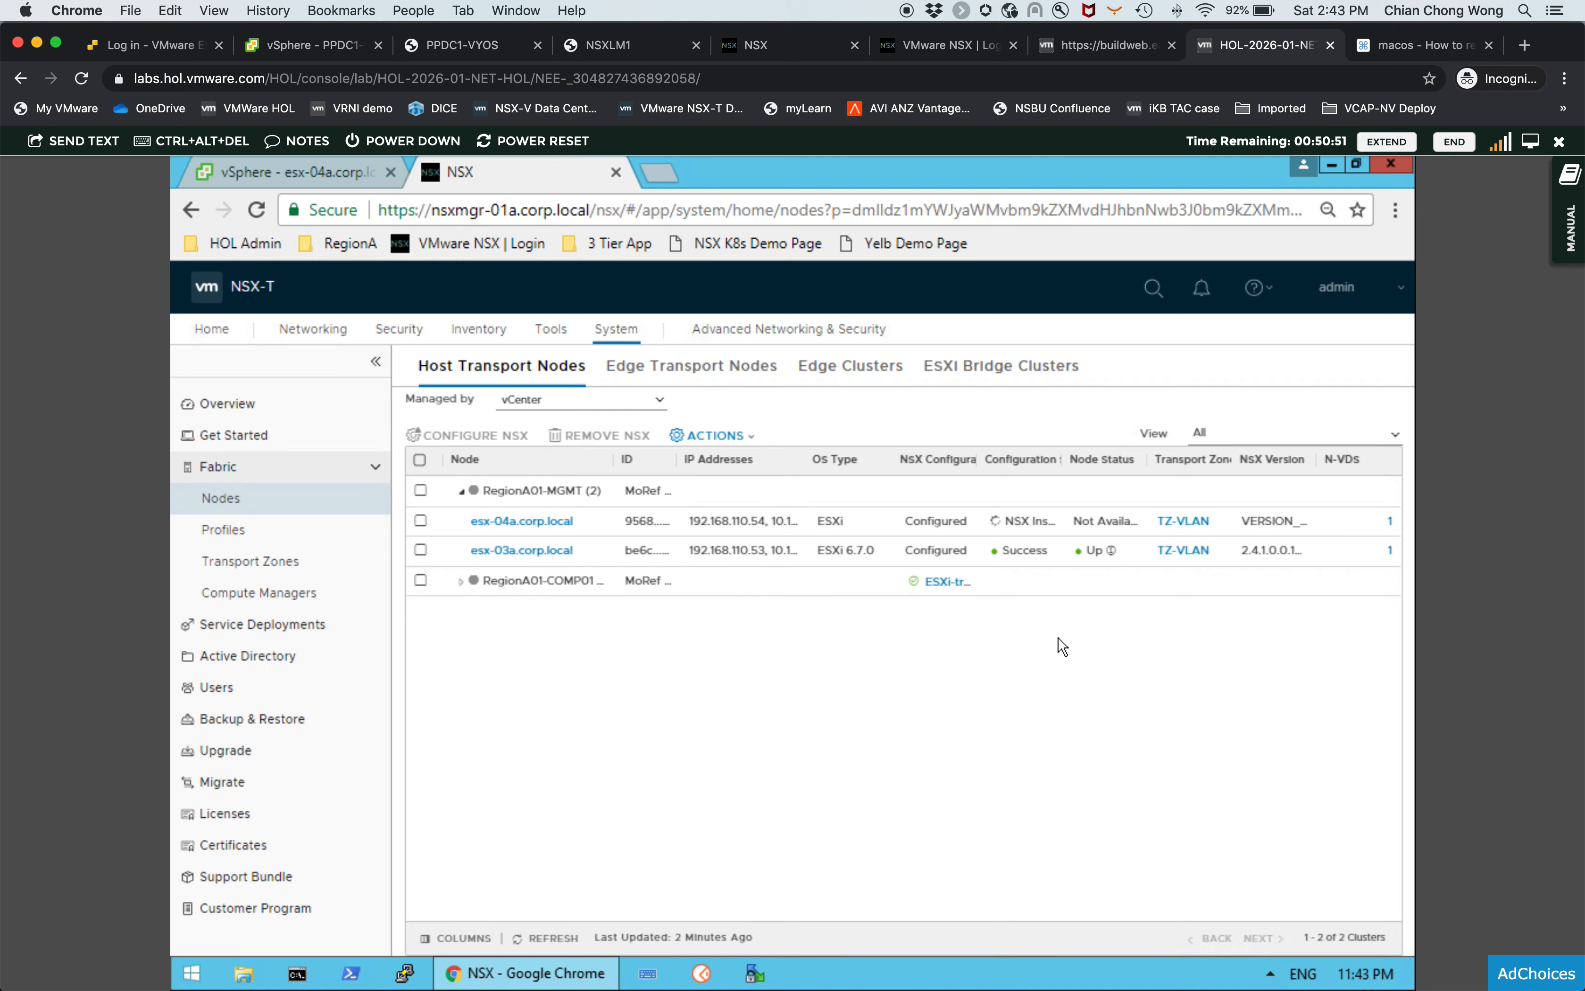
left_click(543, 938)
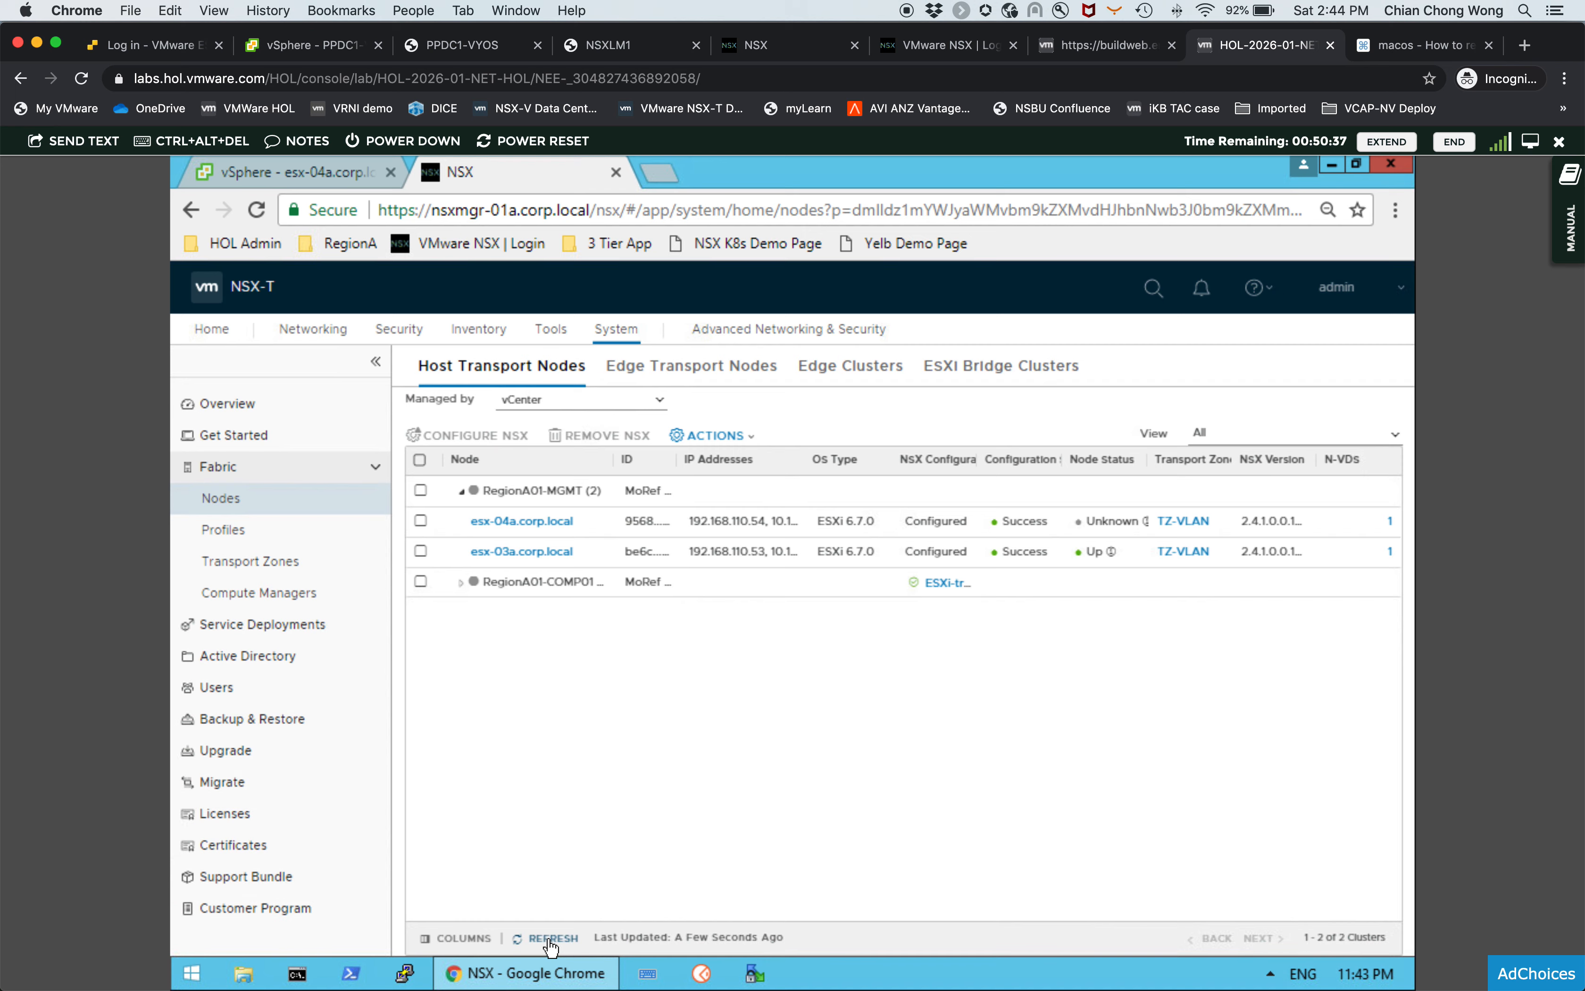
left_click(551, 938)
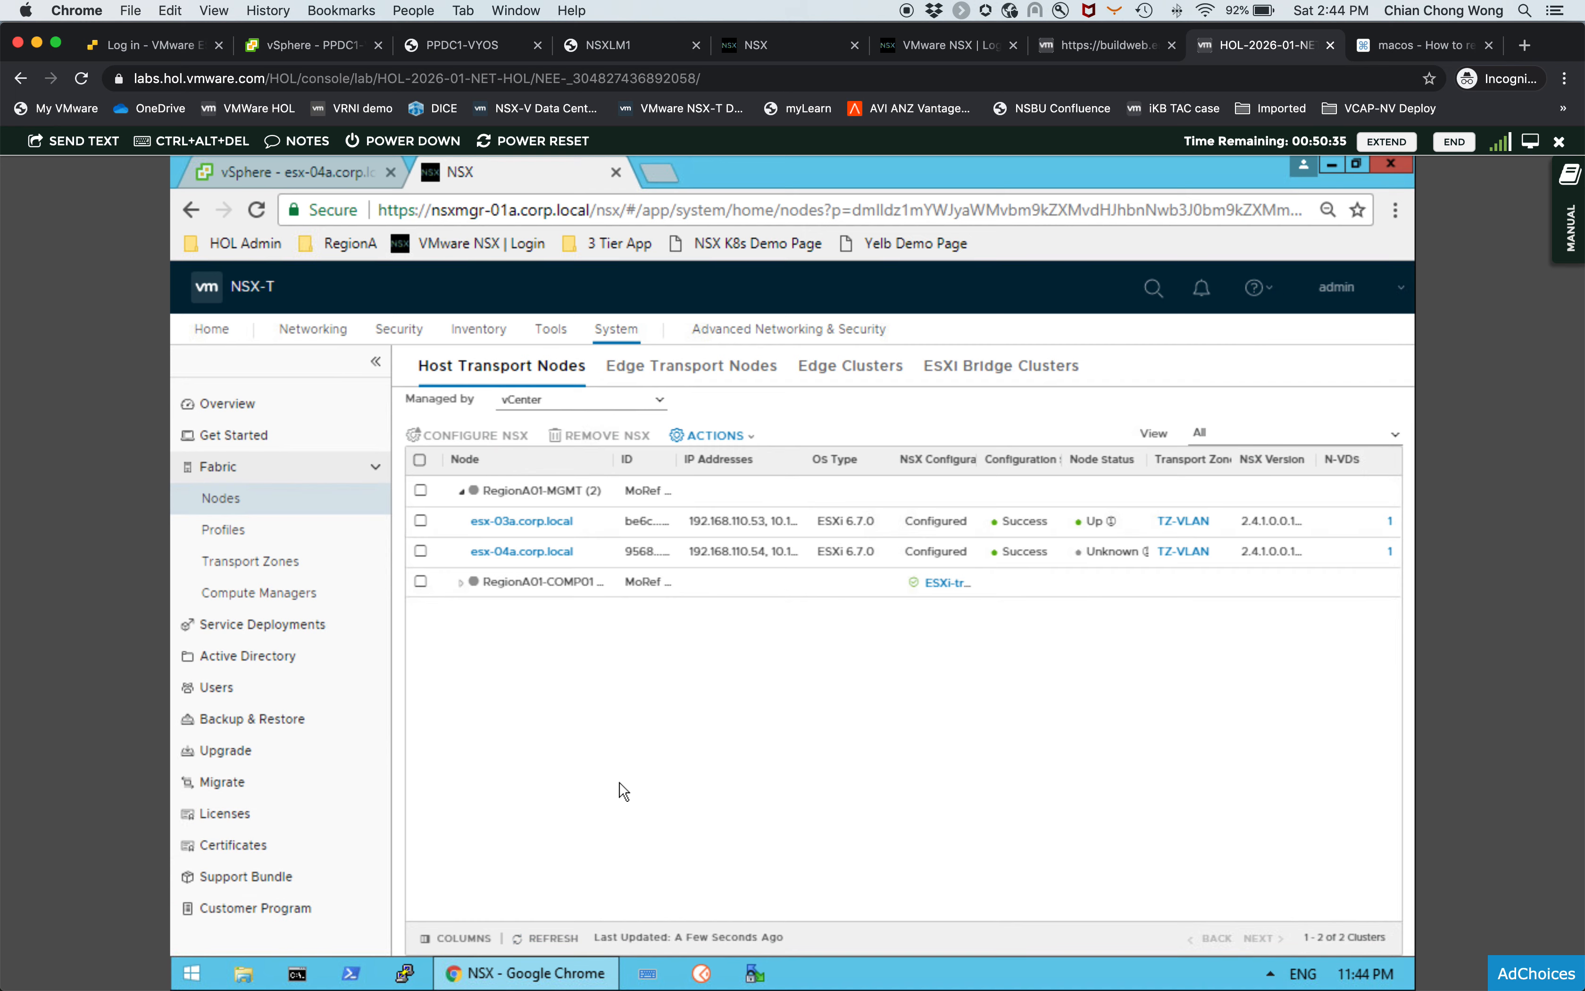
- Inspect esx-04a's N-VDS-2 virtual switch and the VMkernel ports on its Uplink, storage and vmotion segments
left_click(341, 172)
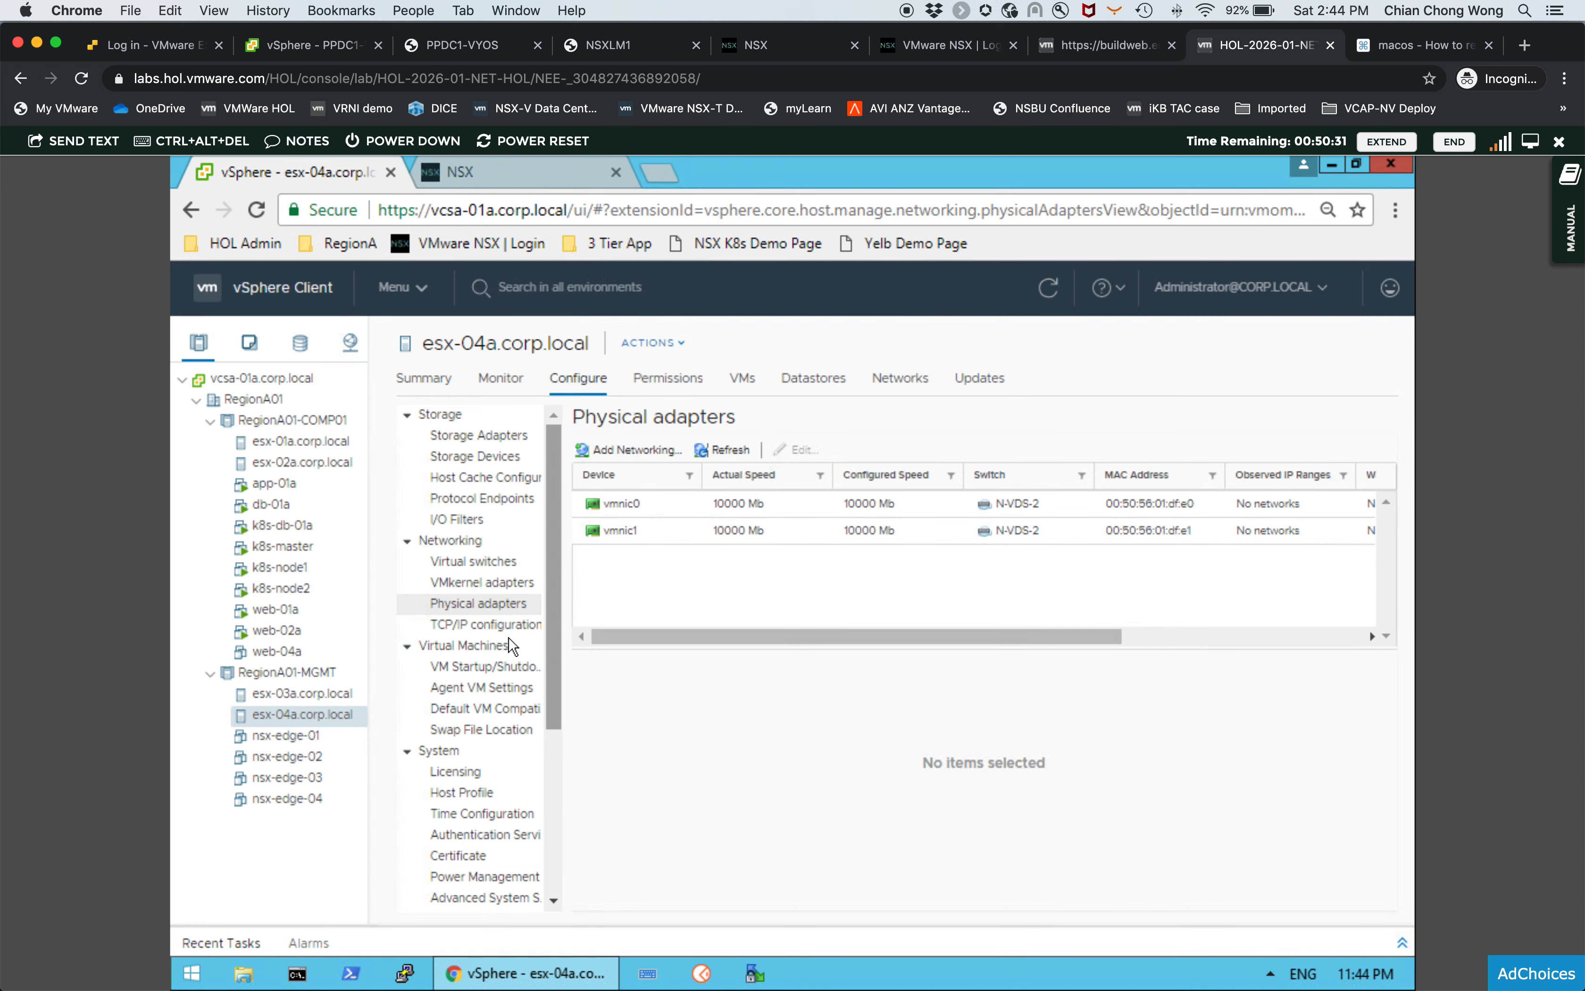
left_click(507, 563)
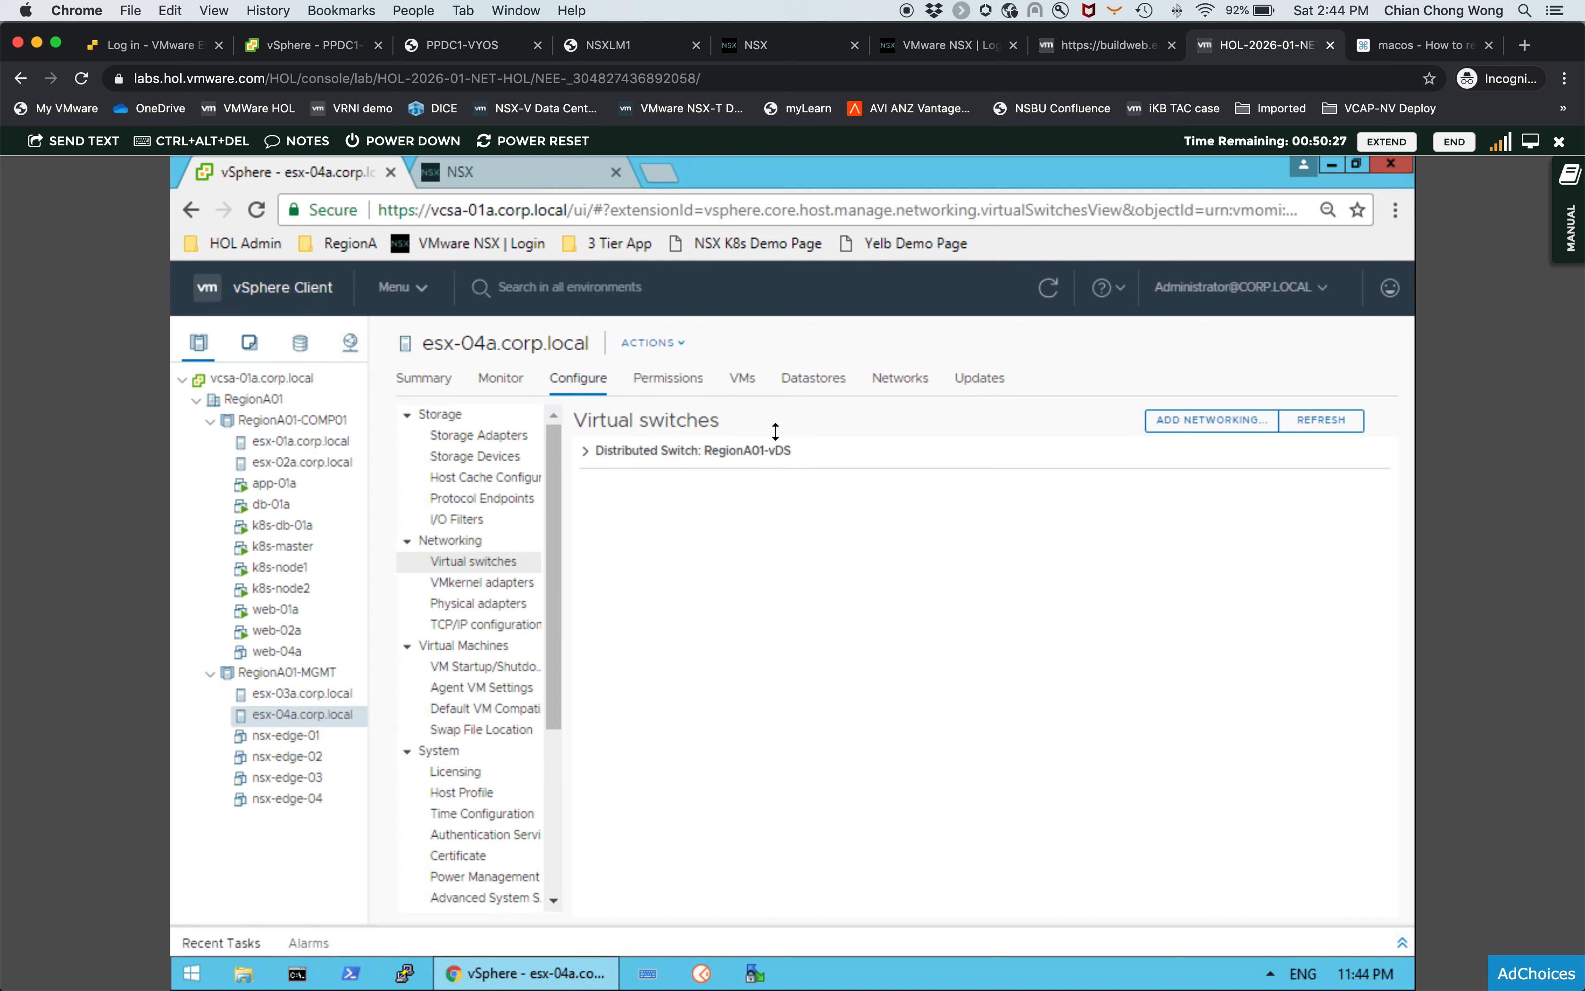
left_click(1047, 288)
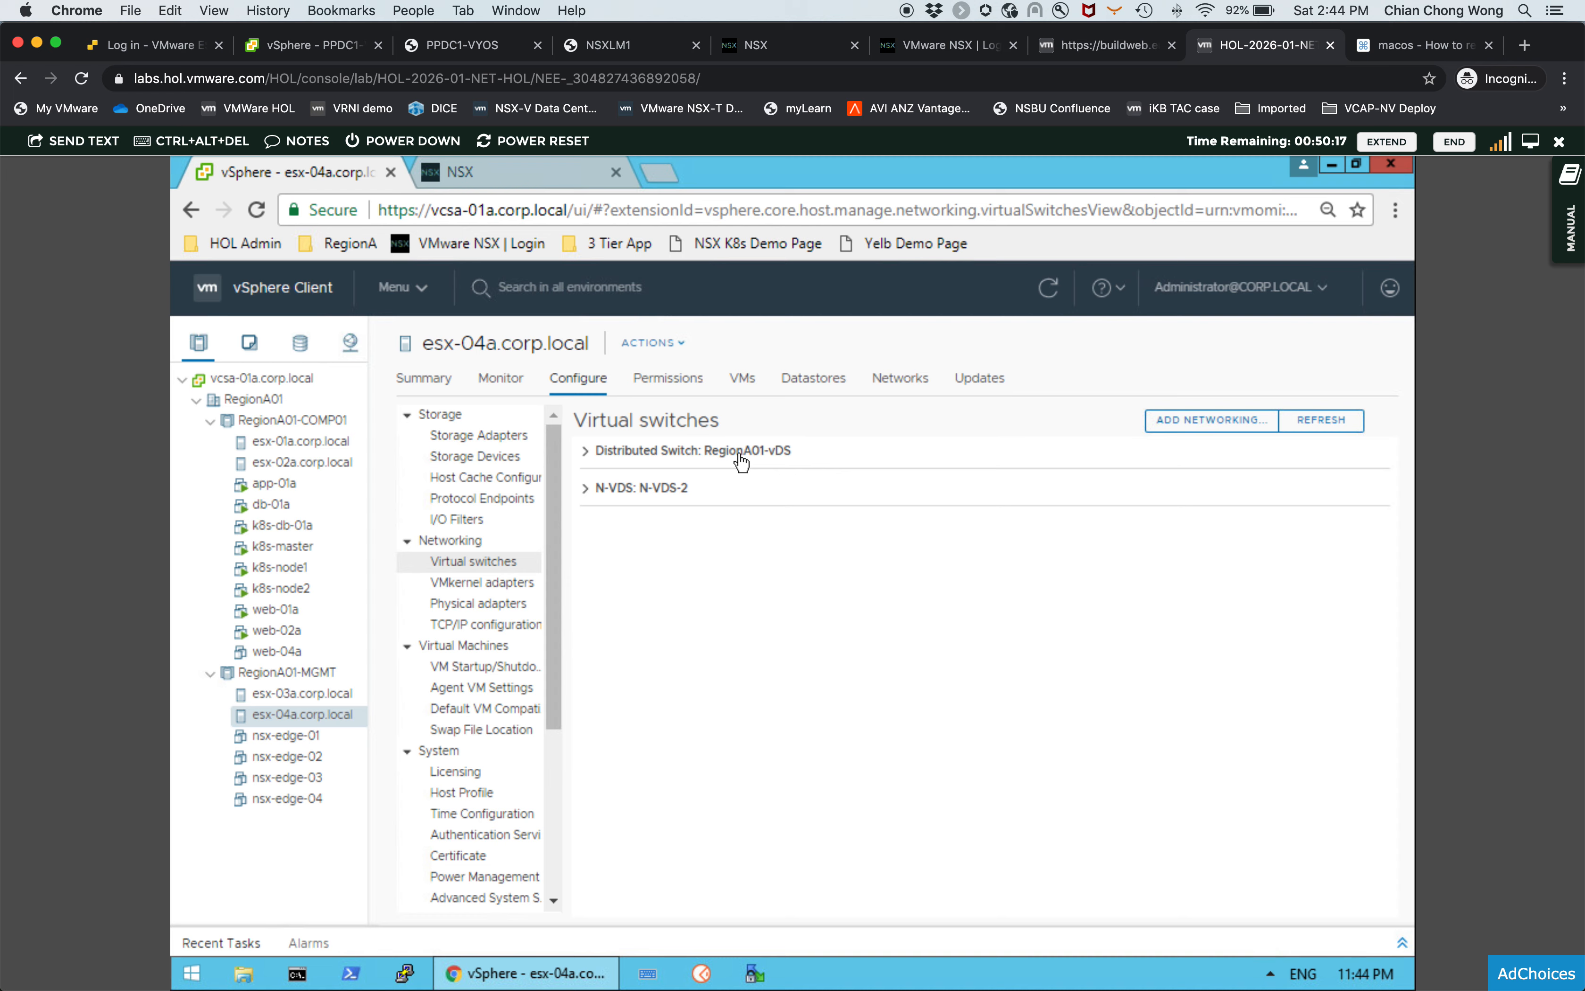
left_click(587, 491)
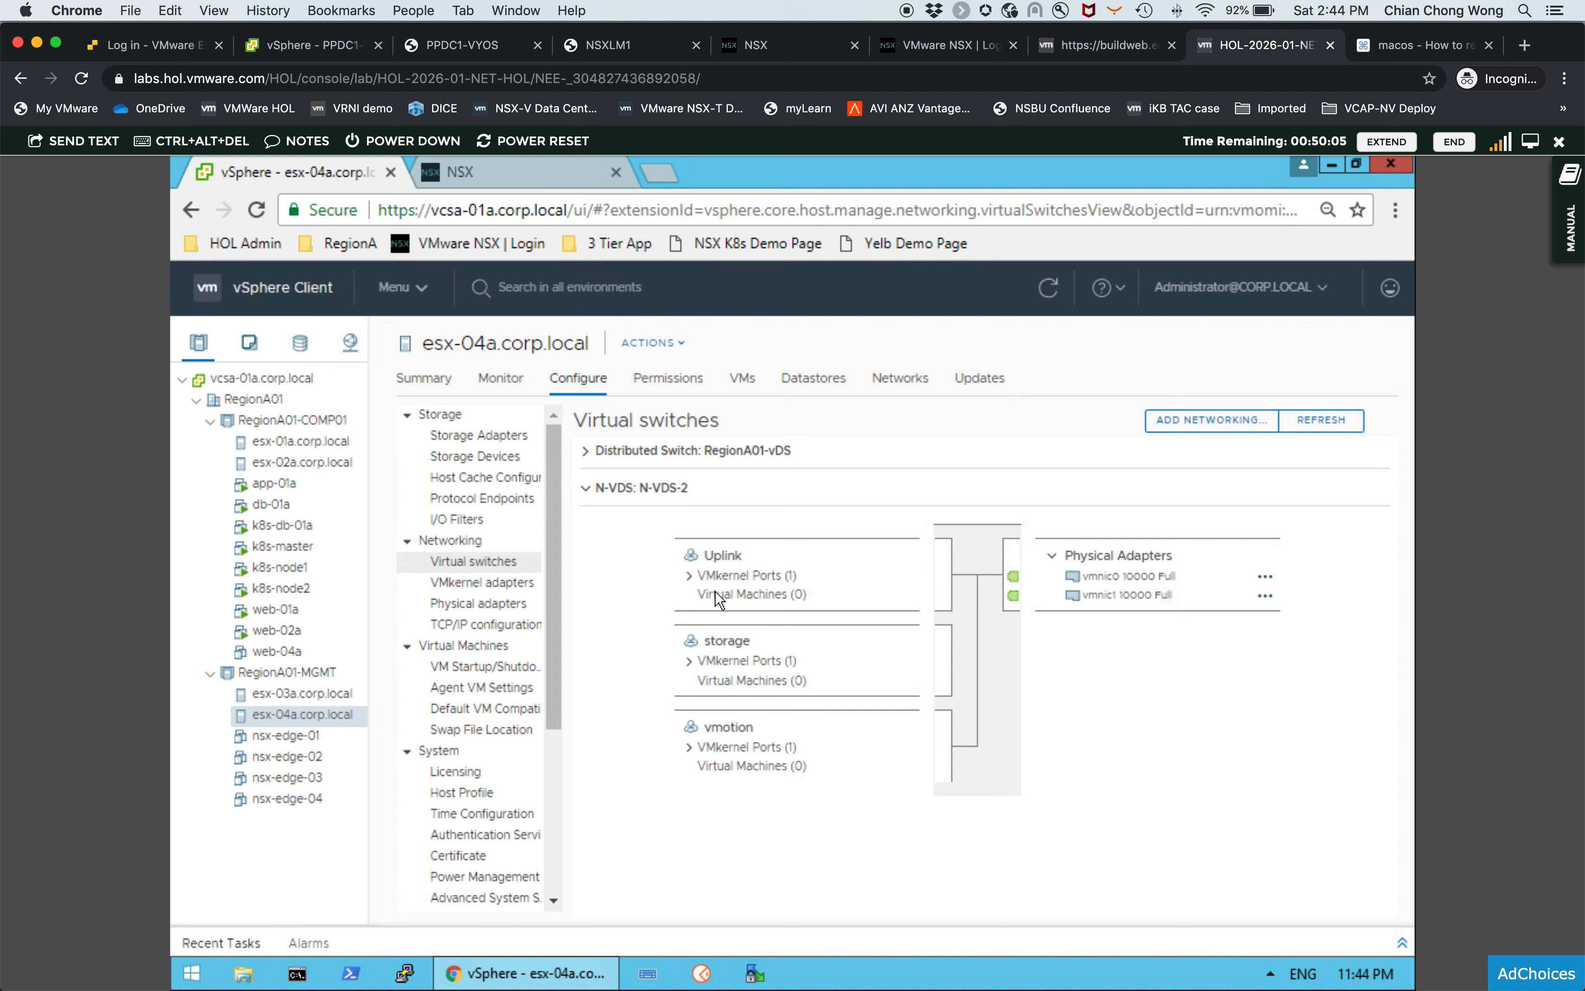
left_click(691, 576)
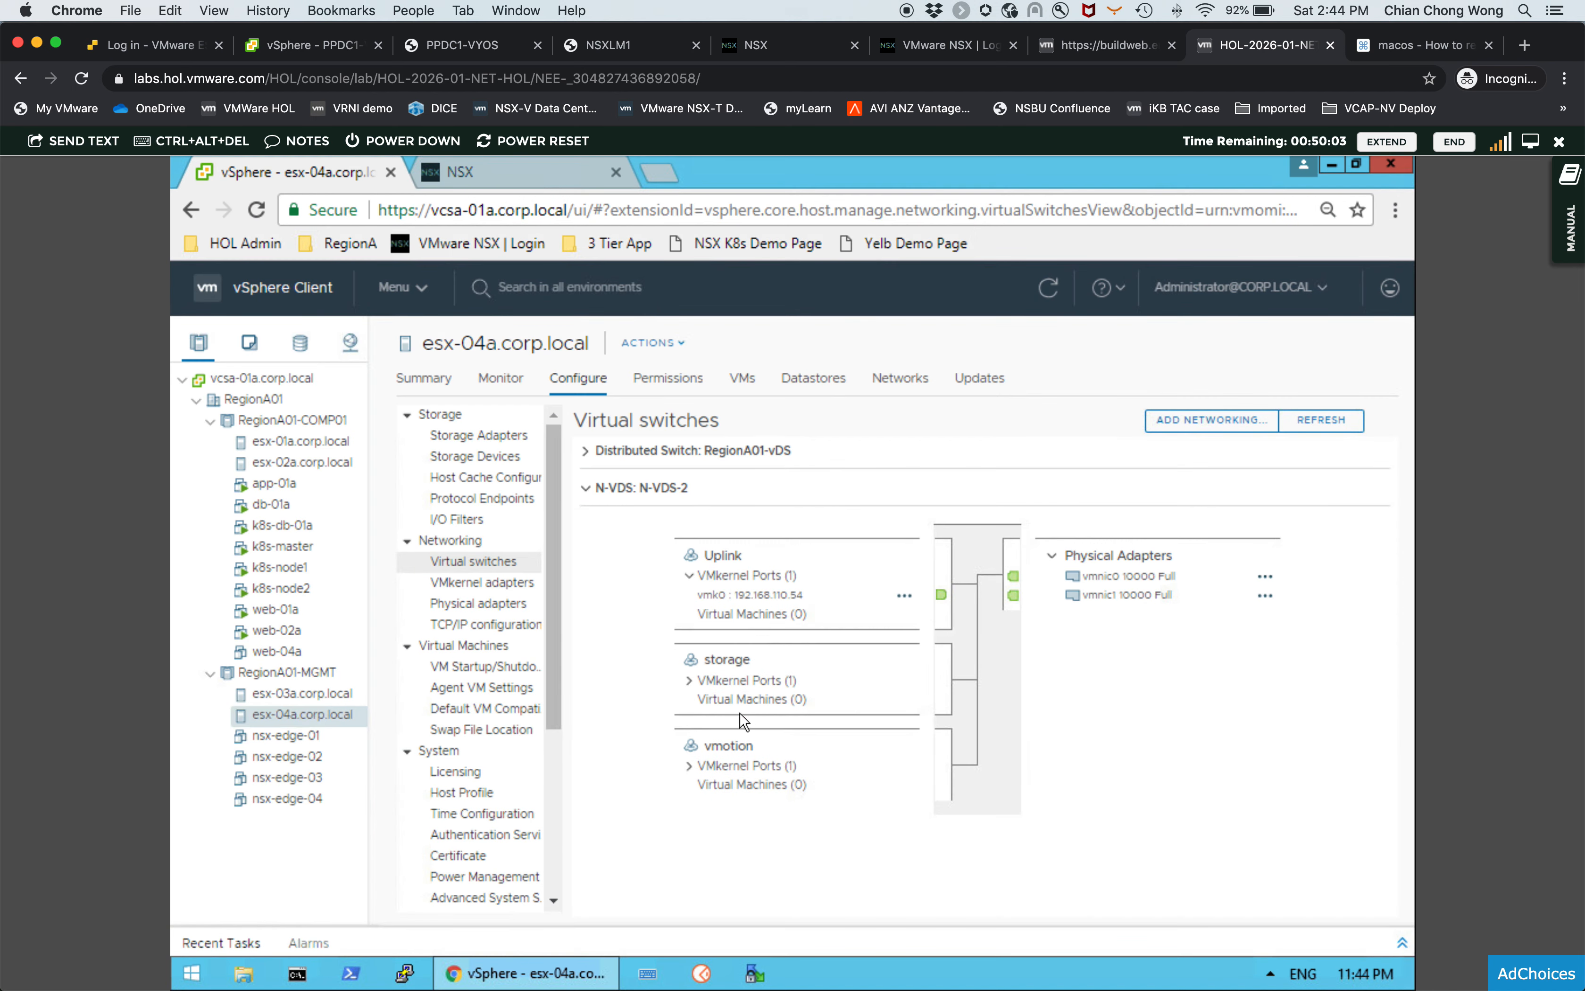
left_click(691, 681)
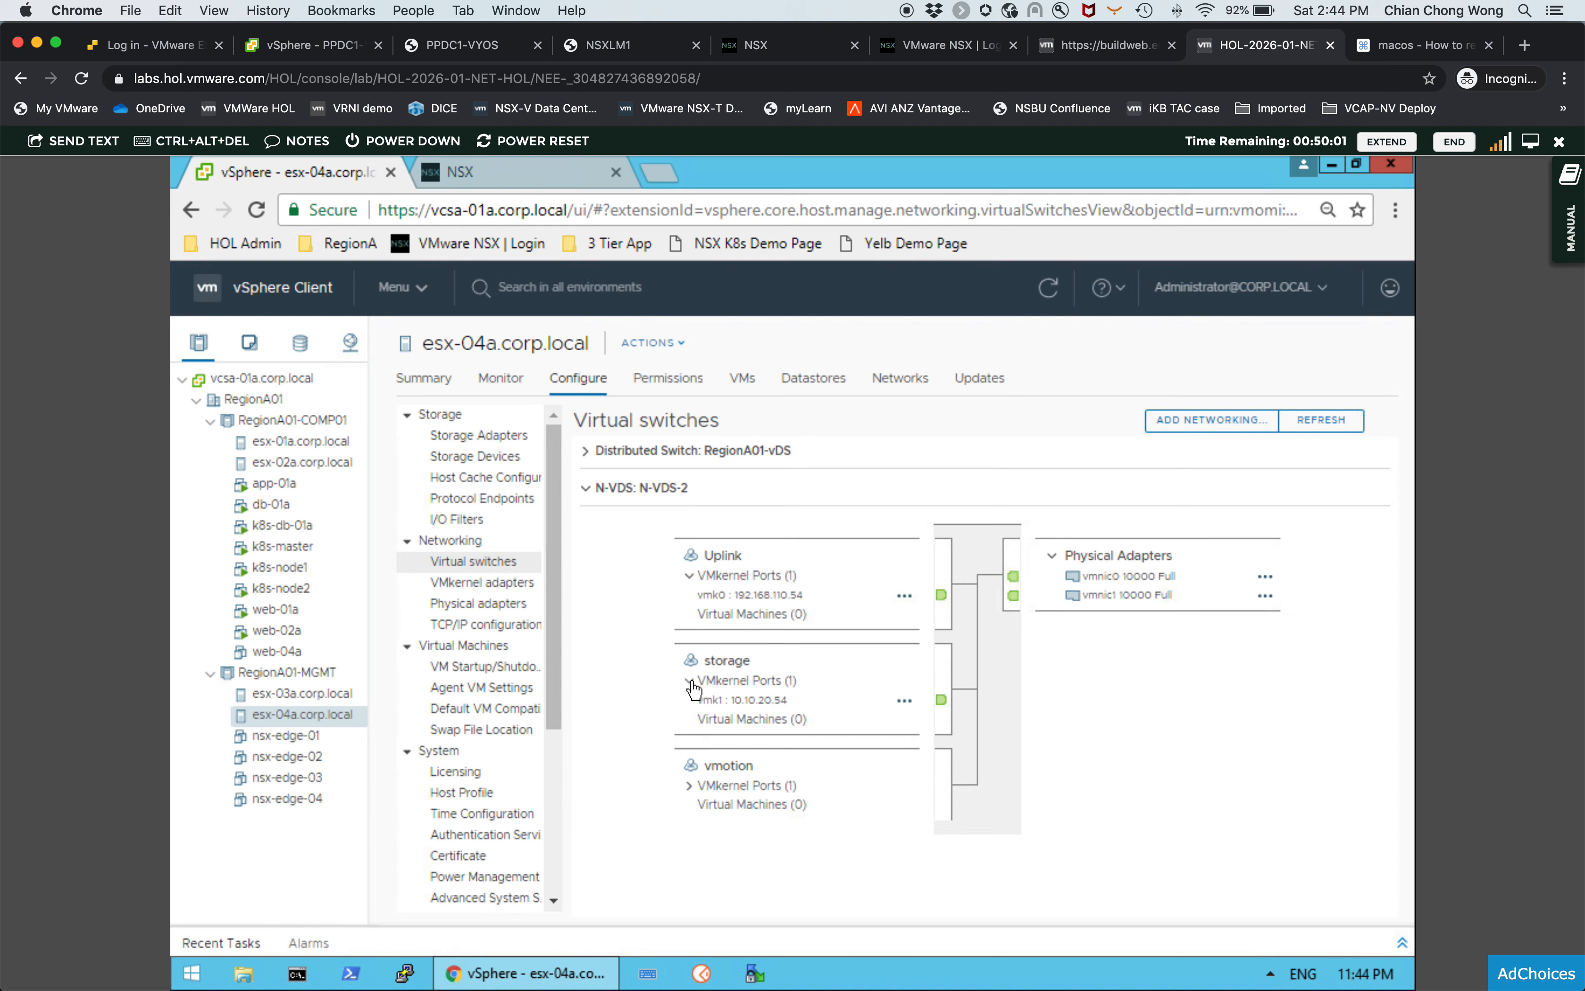
left_click(690, 785)
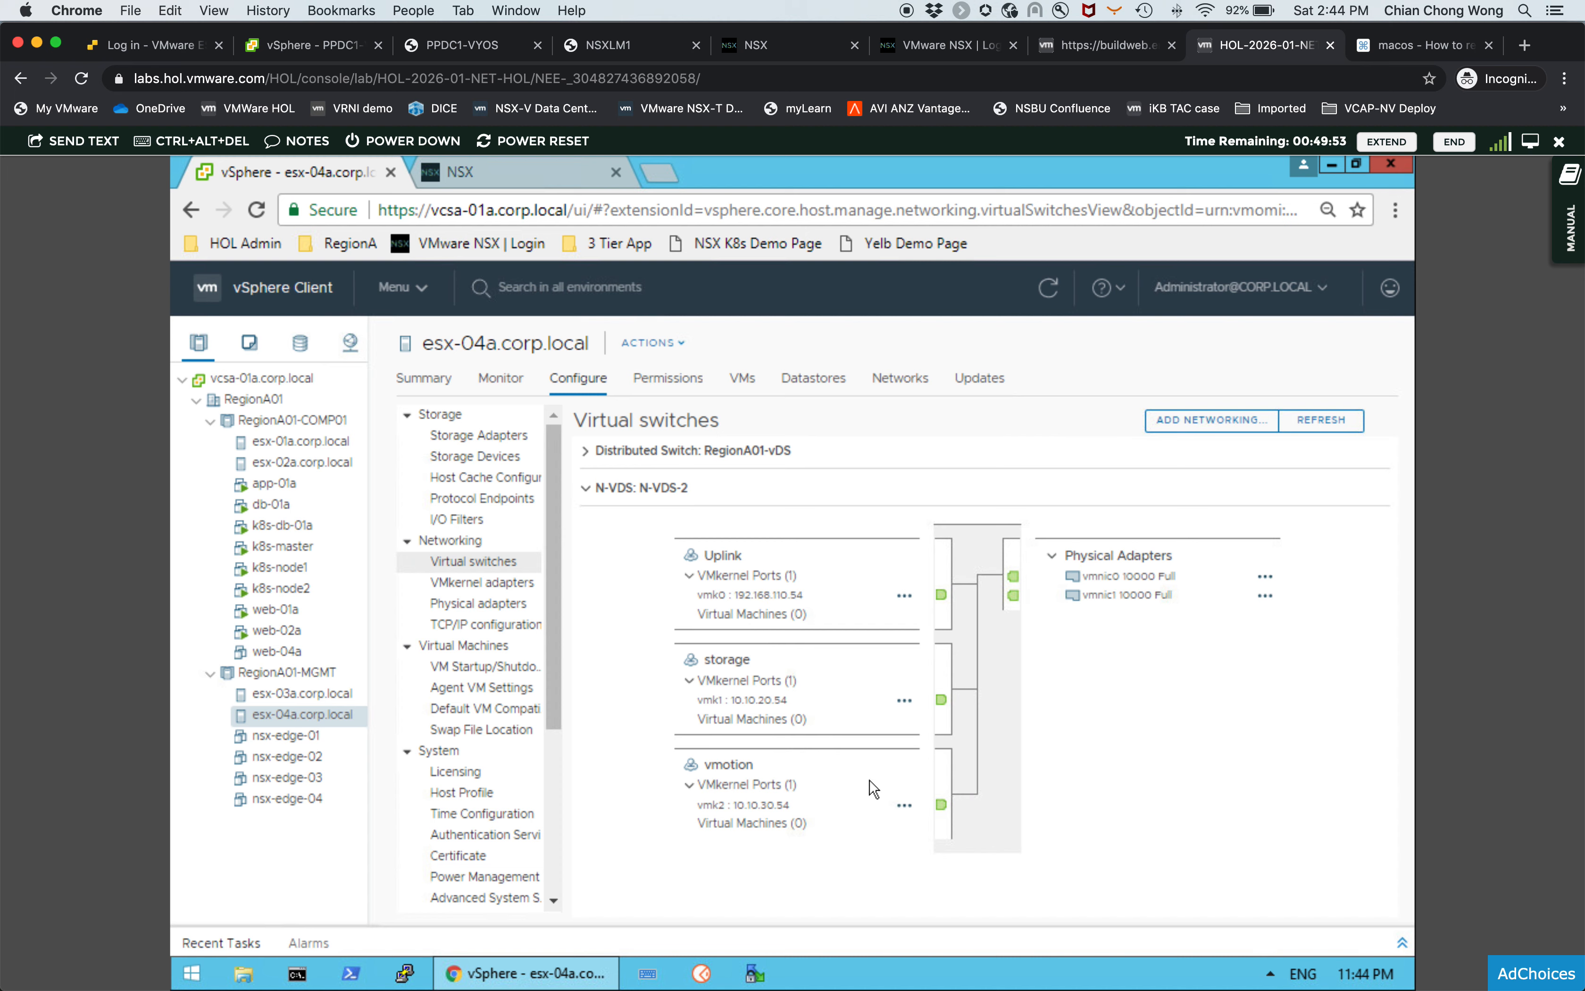
left_click(634, 513)
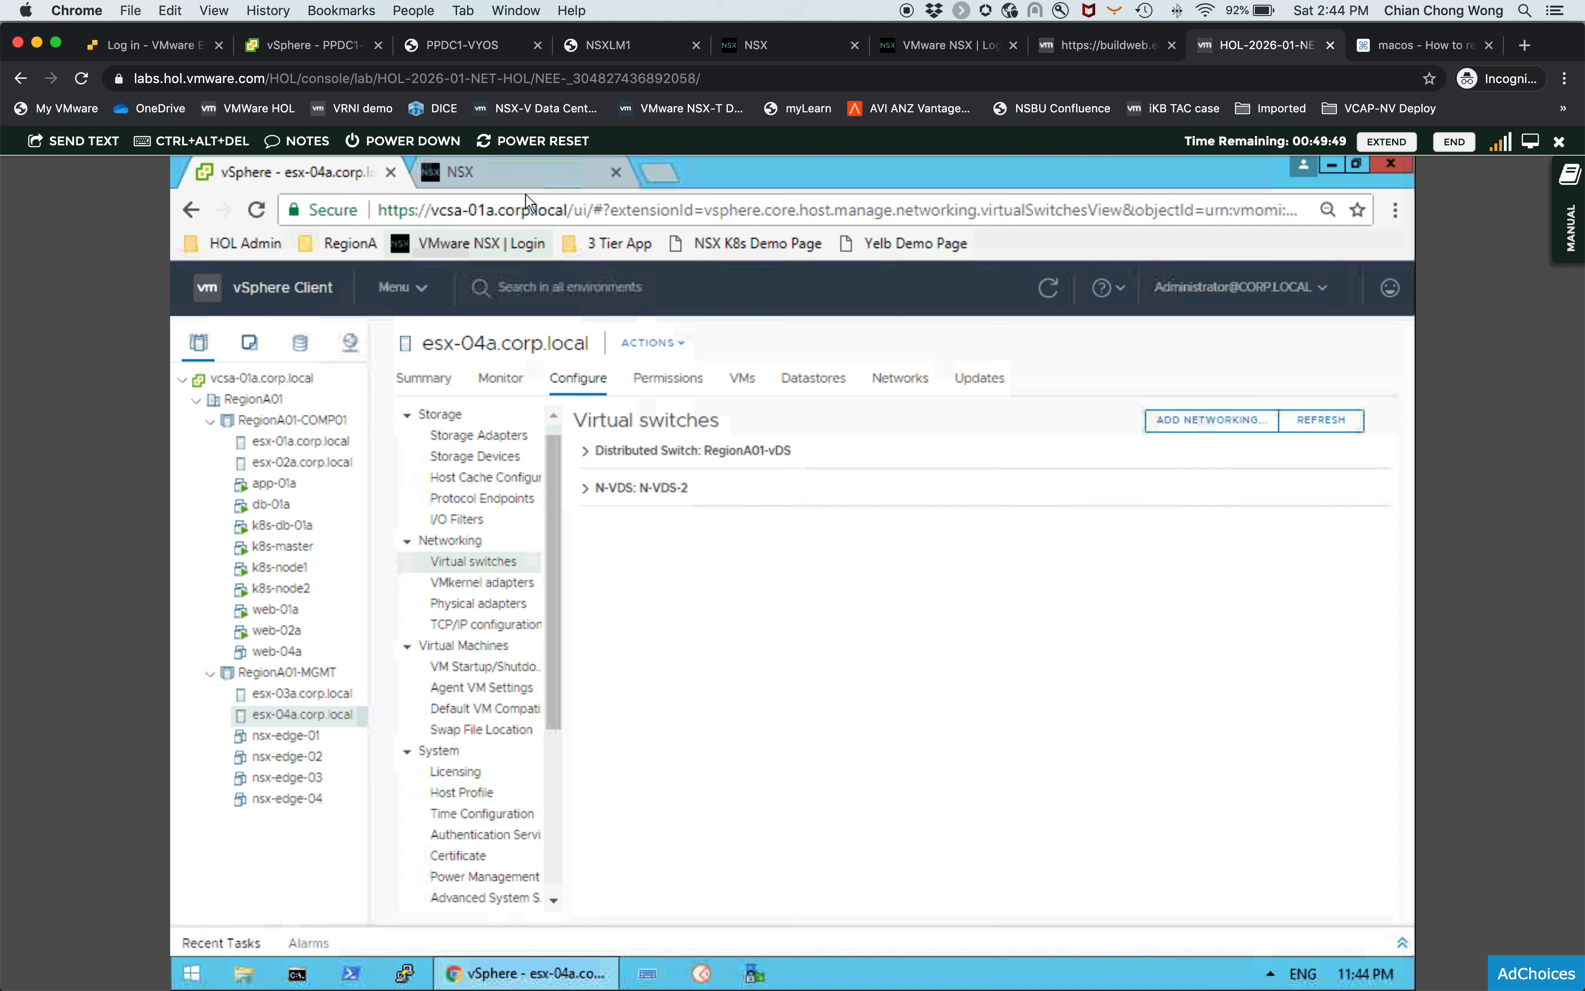
- Refresh the host transport nodes list to check esx-04a.corp.local's node status
left_click(521, 172)
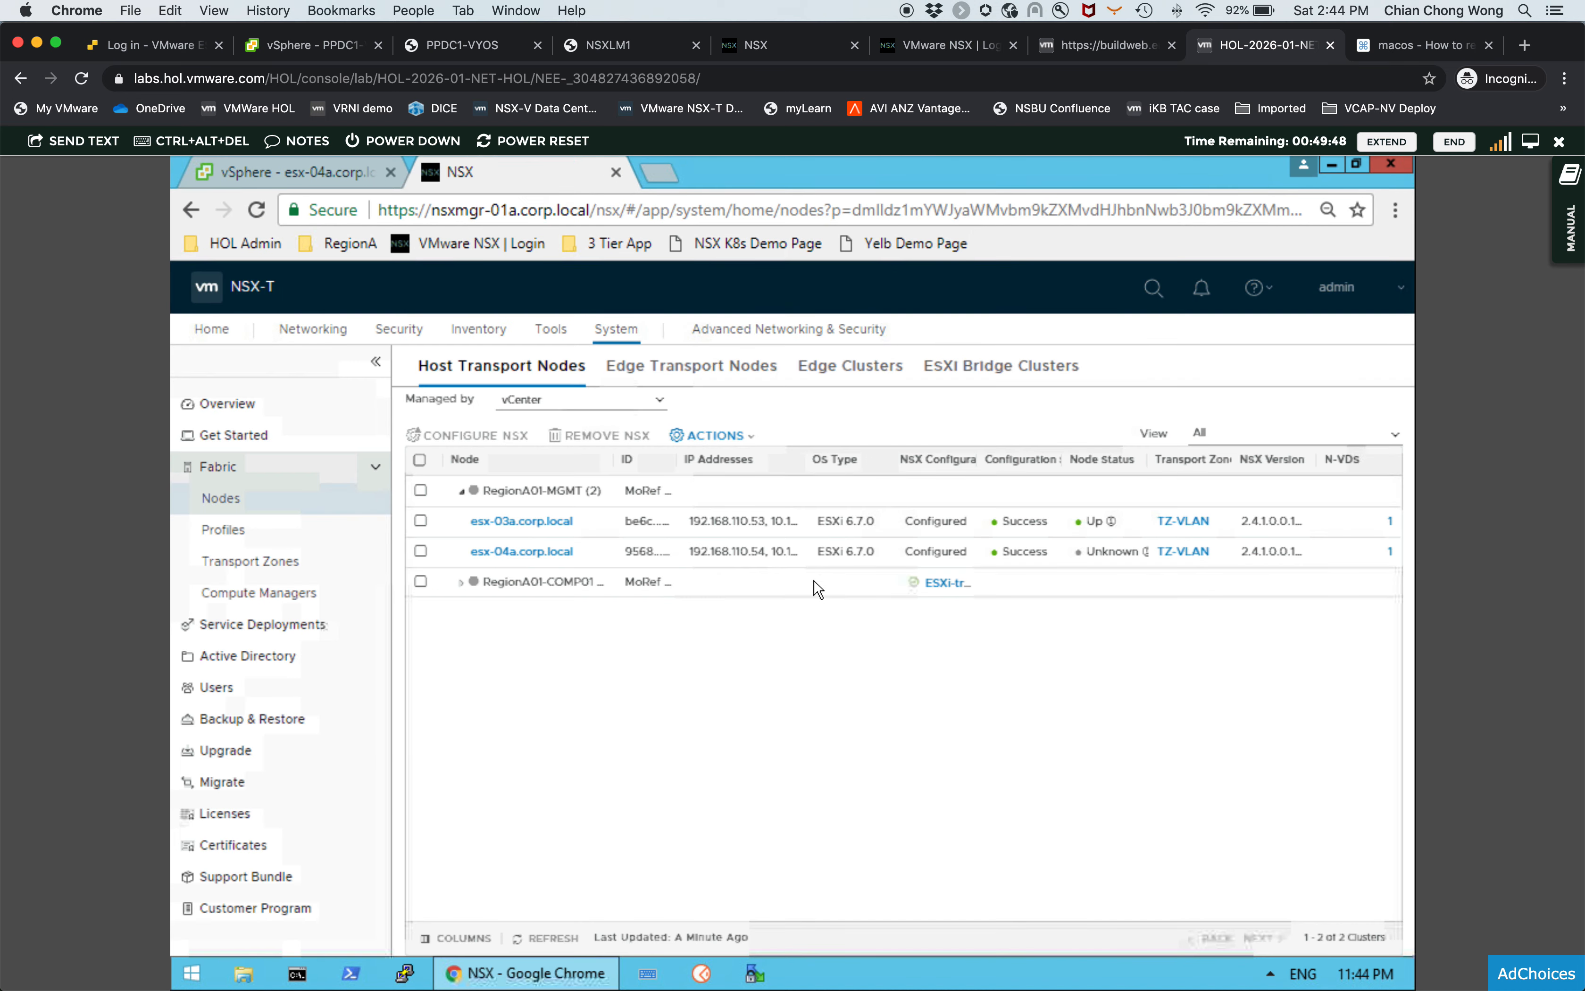
left_click(563, 937)
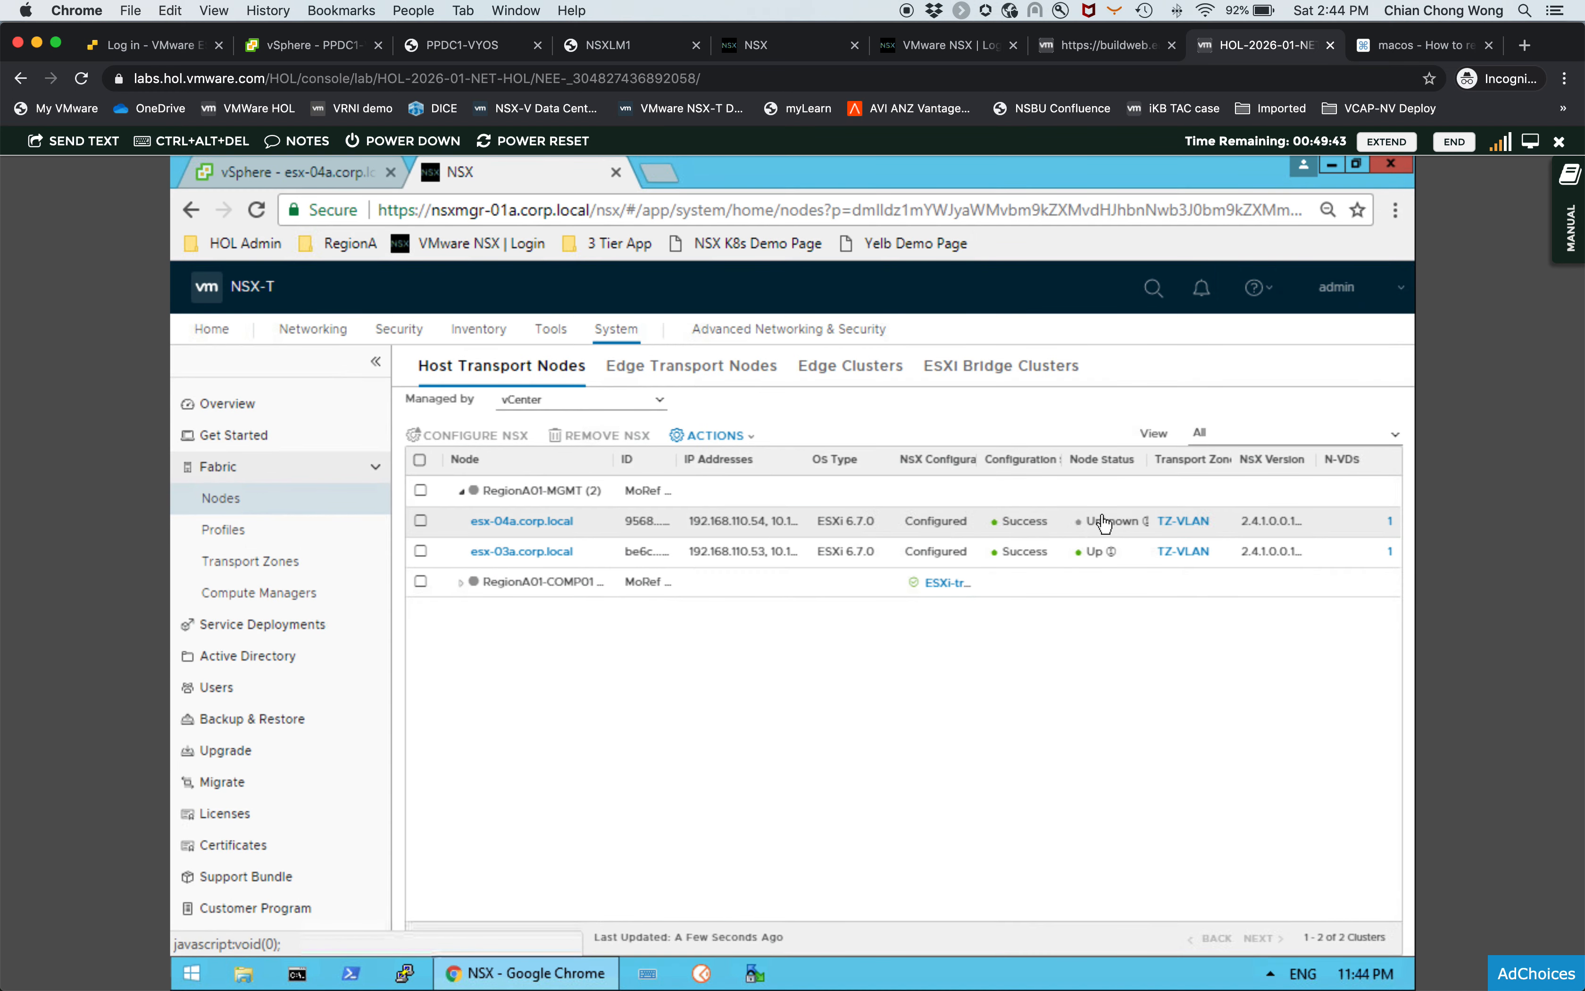
left_click(329, 172)
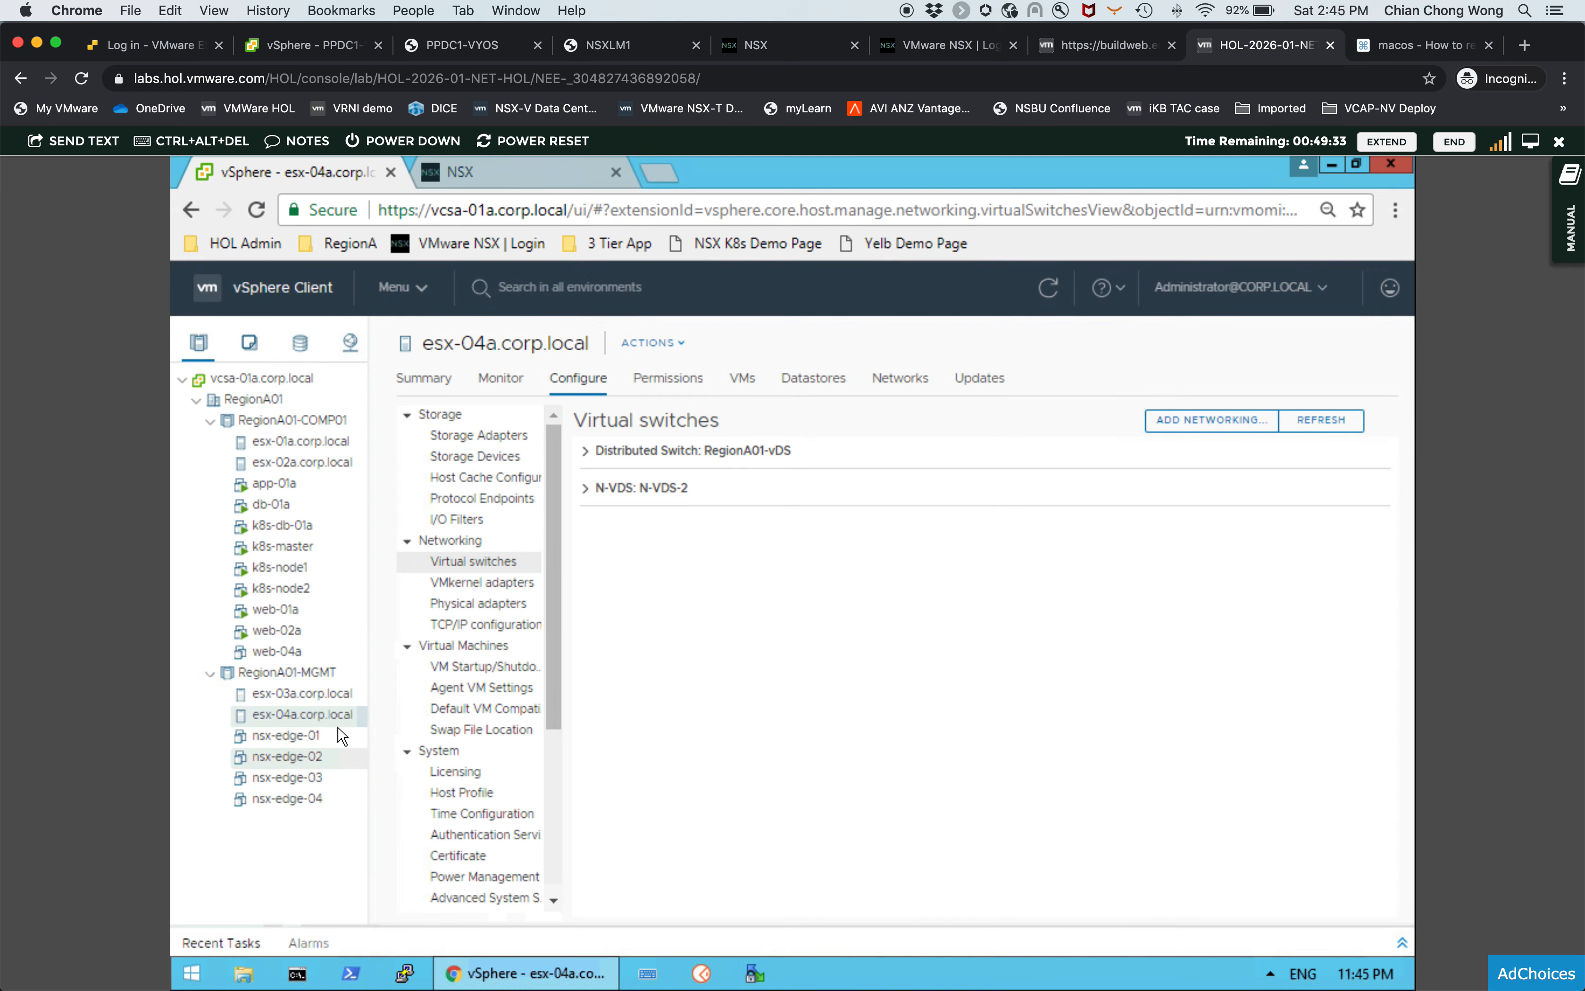
- Open nsx-edge-02's settings and browse the networks available for Network adapter 1, then cancel without changes
left_click(335, 760)
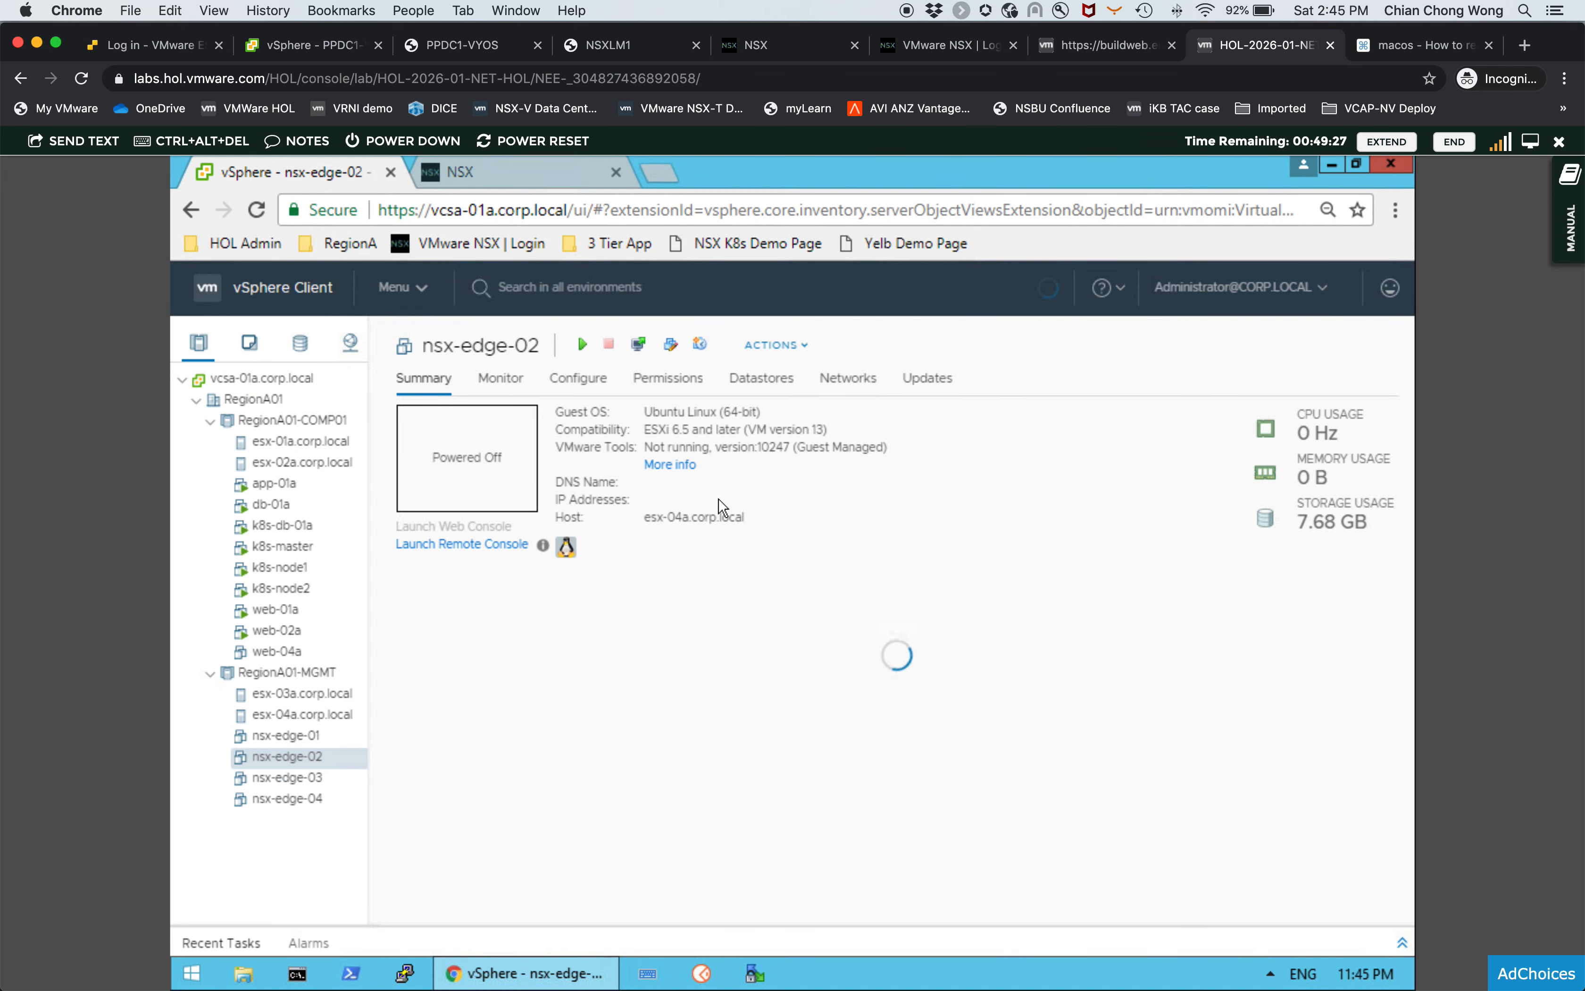
left_click(802, 357)
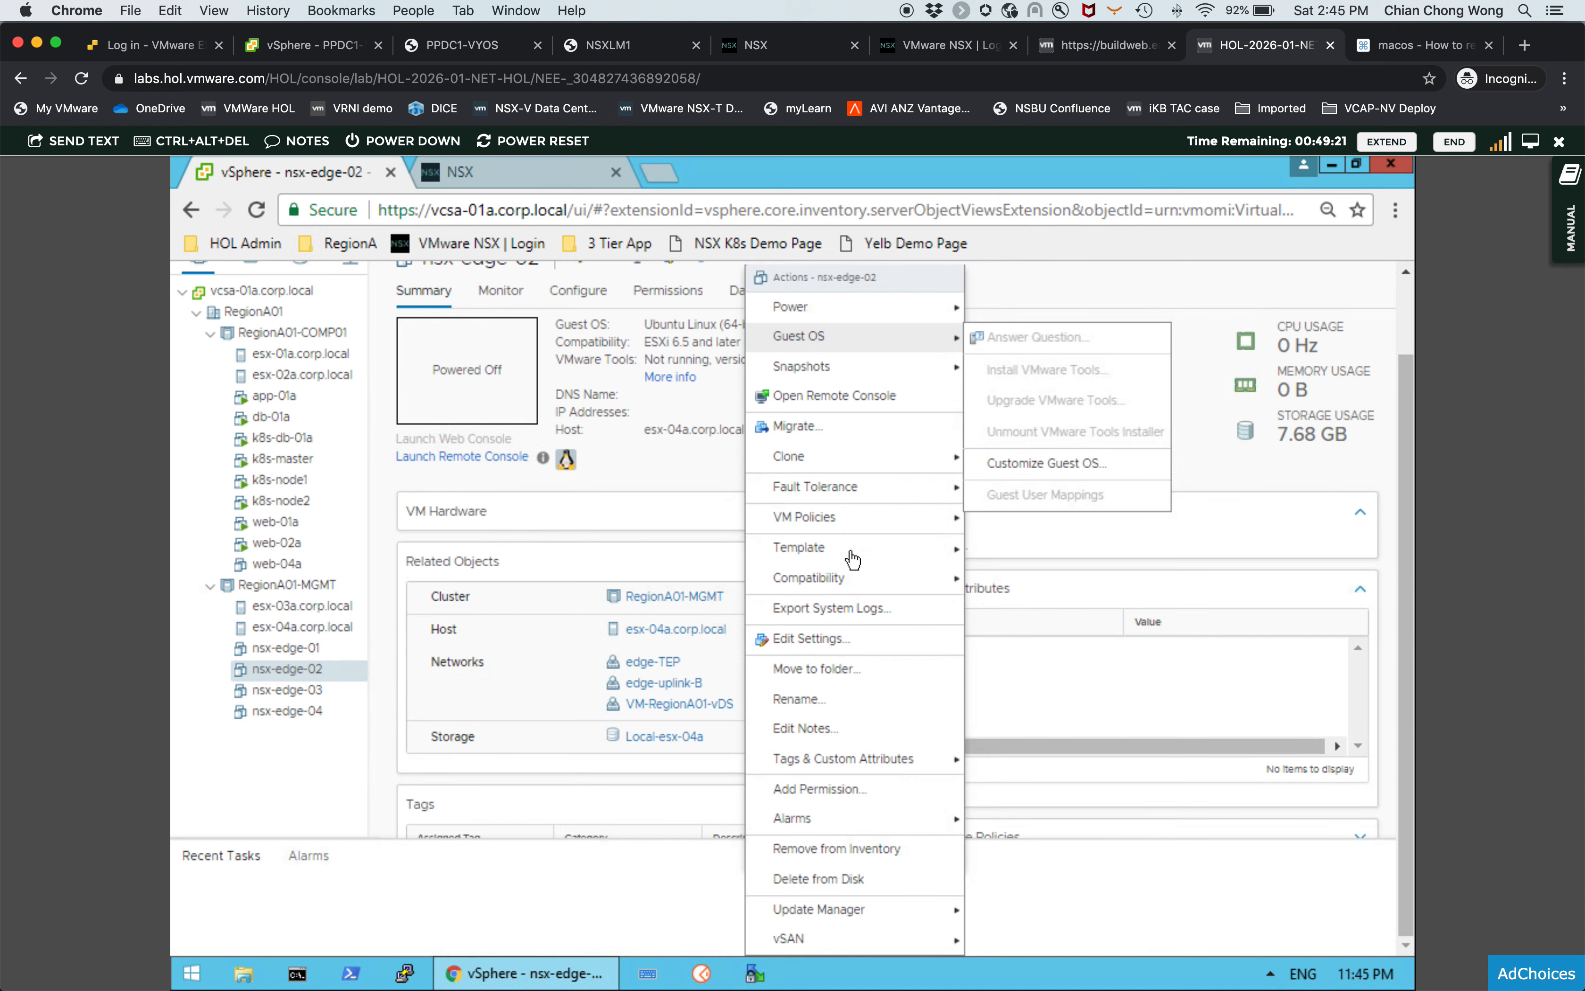
left_click(843, 641)
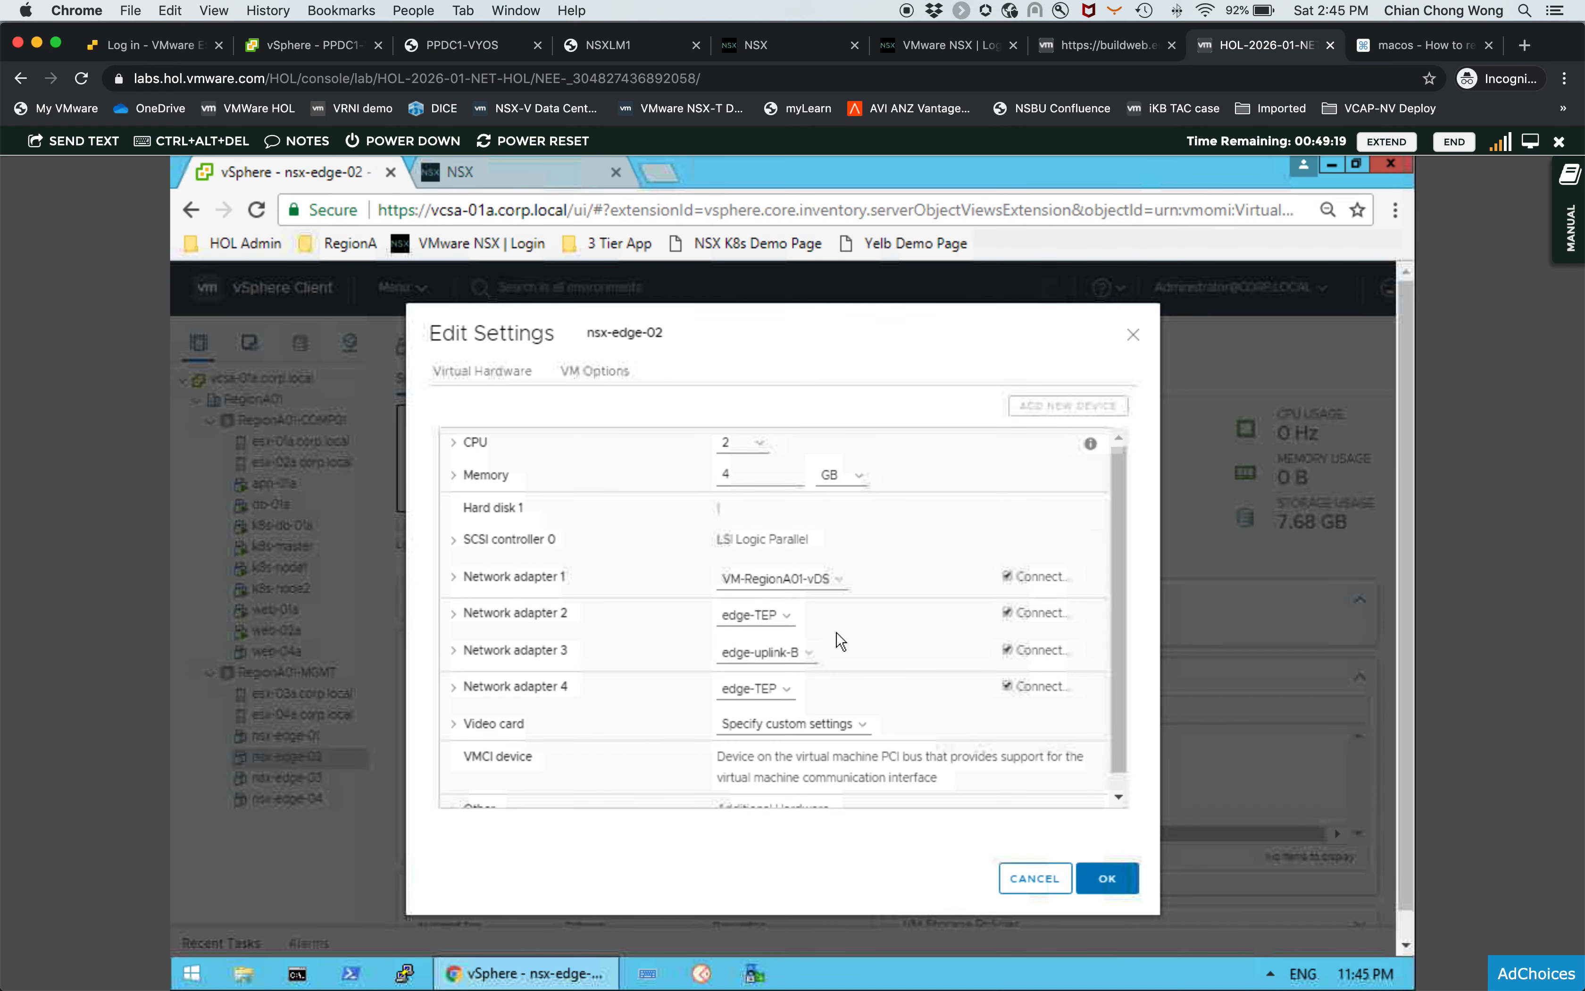
left_click(783, 582)
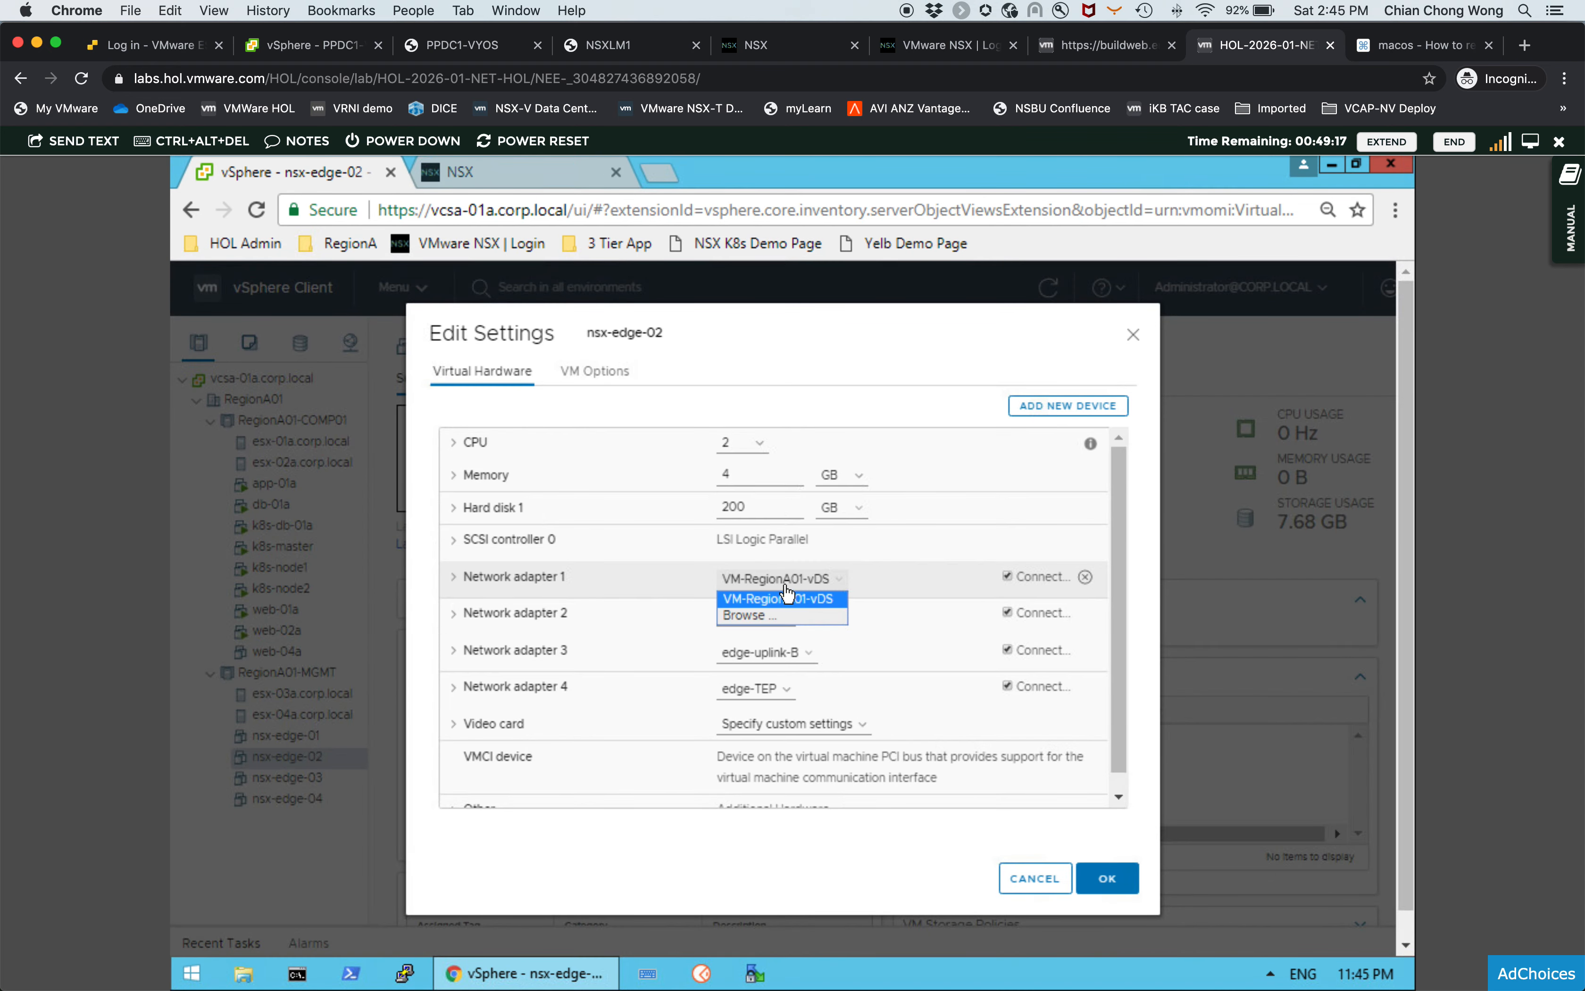
left_click(774, 616)
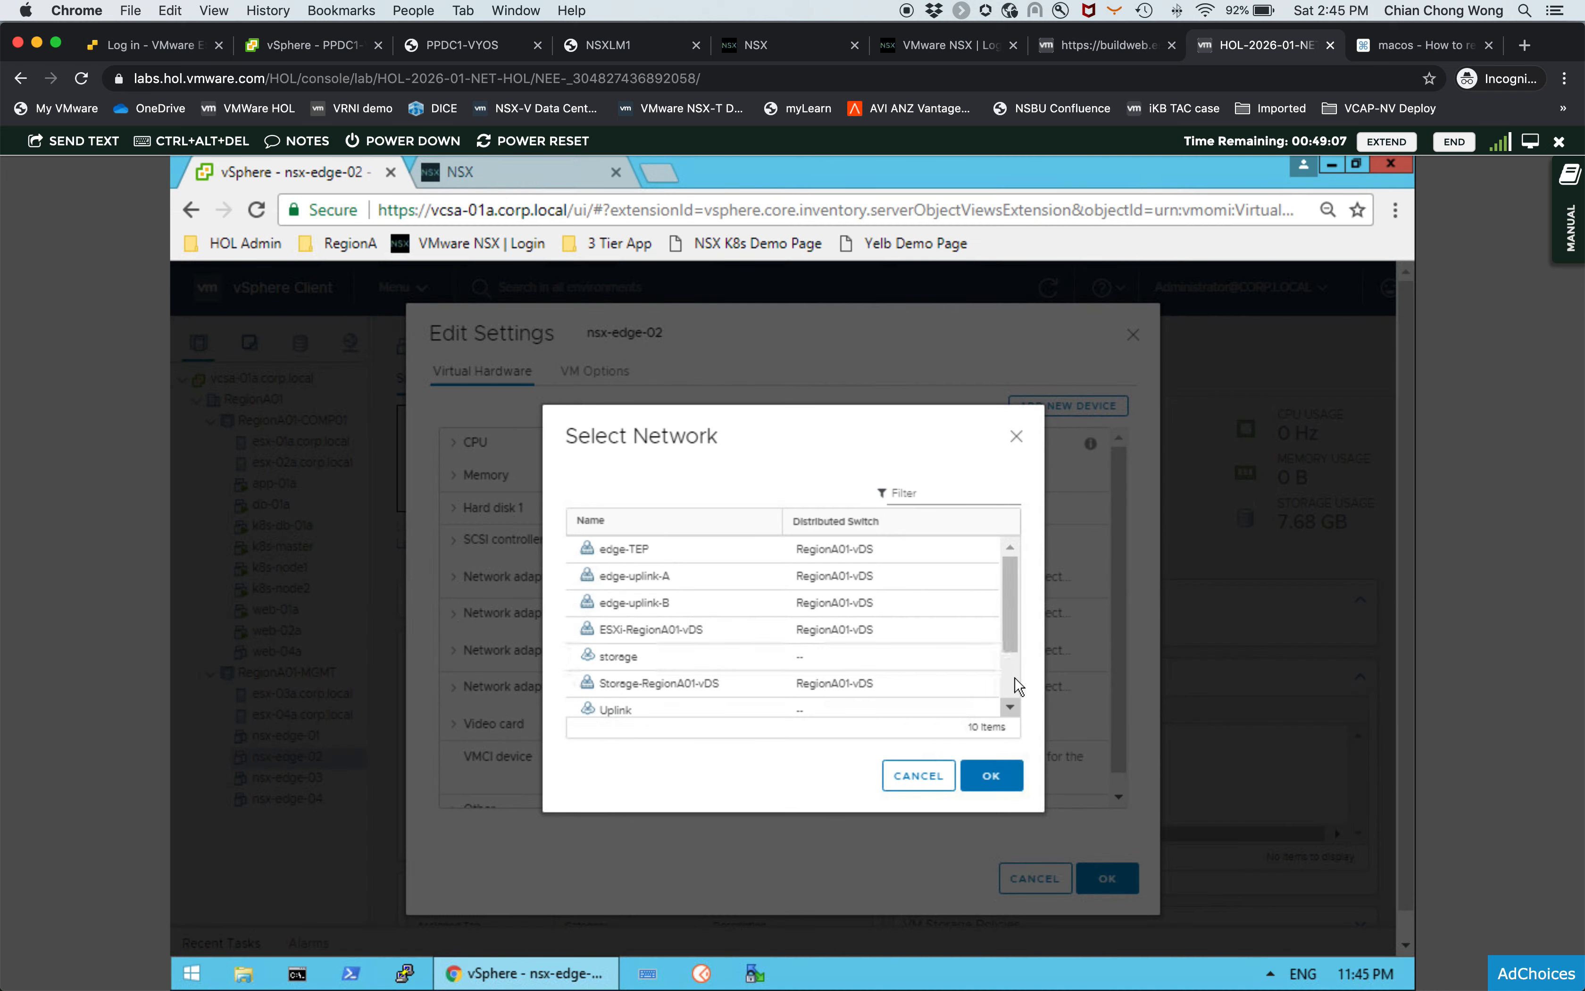
scroll(1012, 662, "down", 1)
scroll(1012, 681, "down", 2)
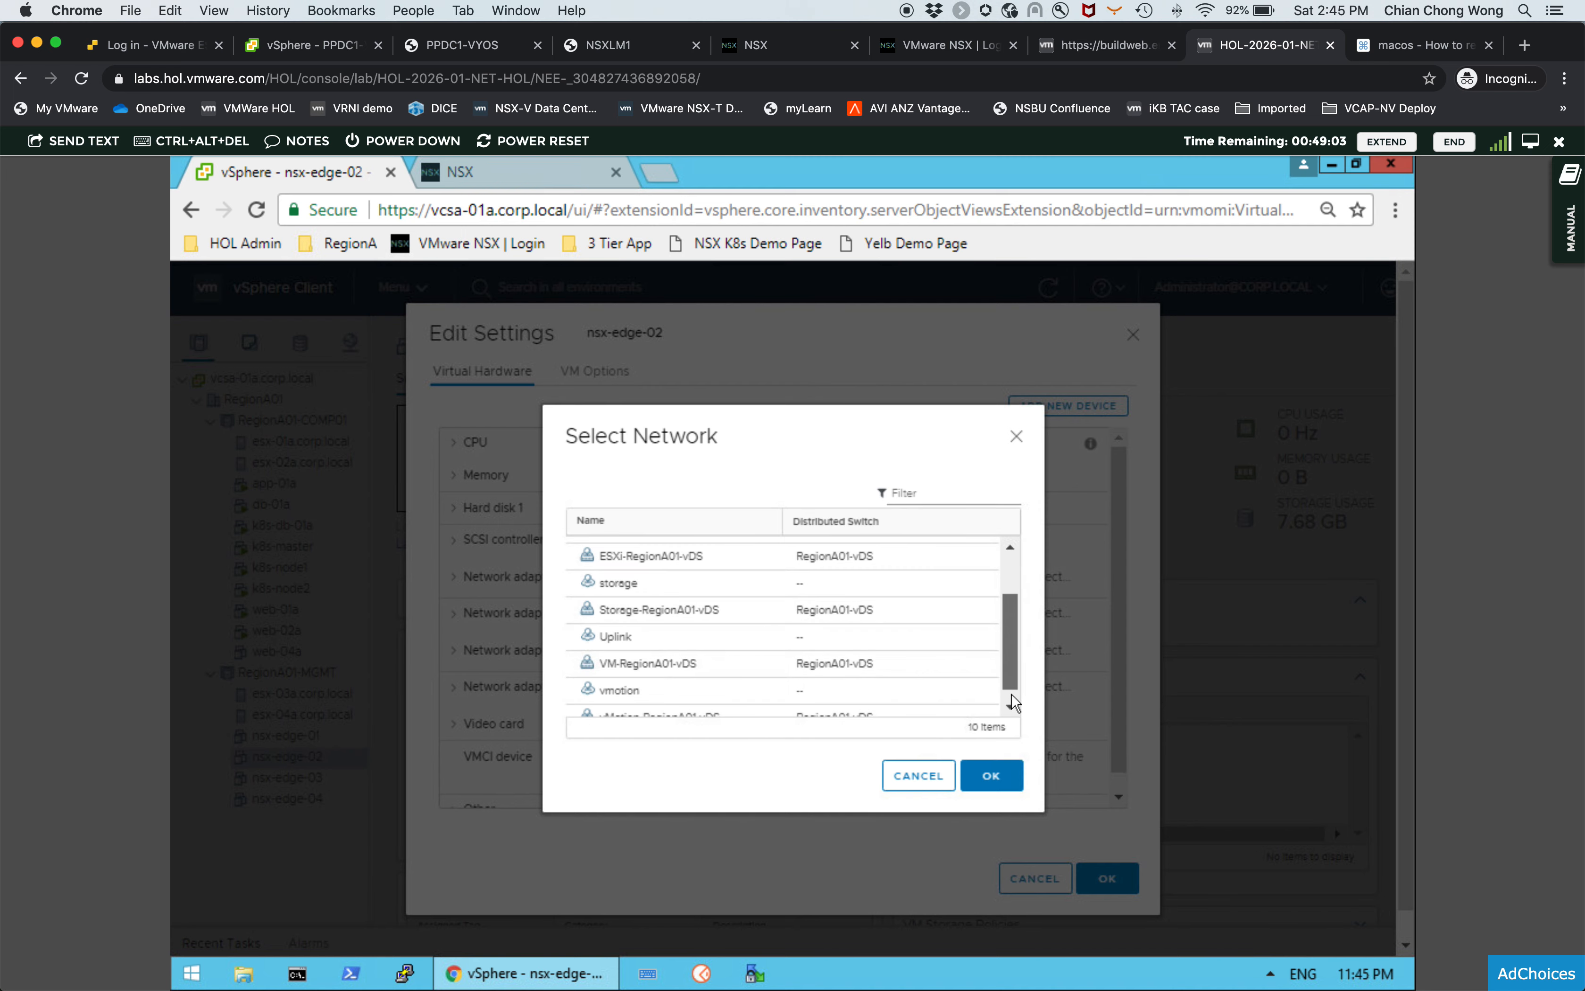
scroll(1012, 694, "down", 1)
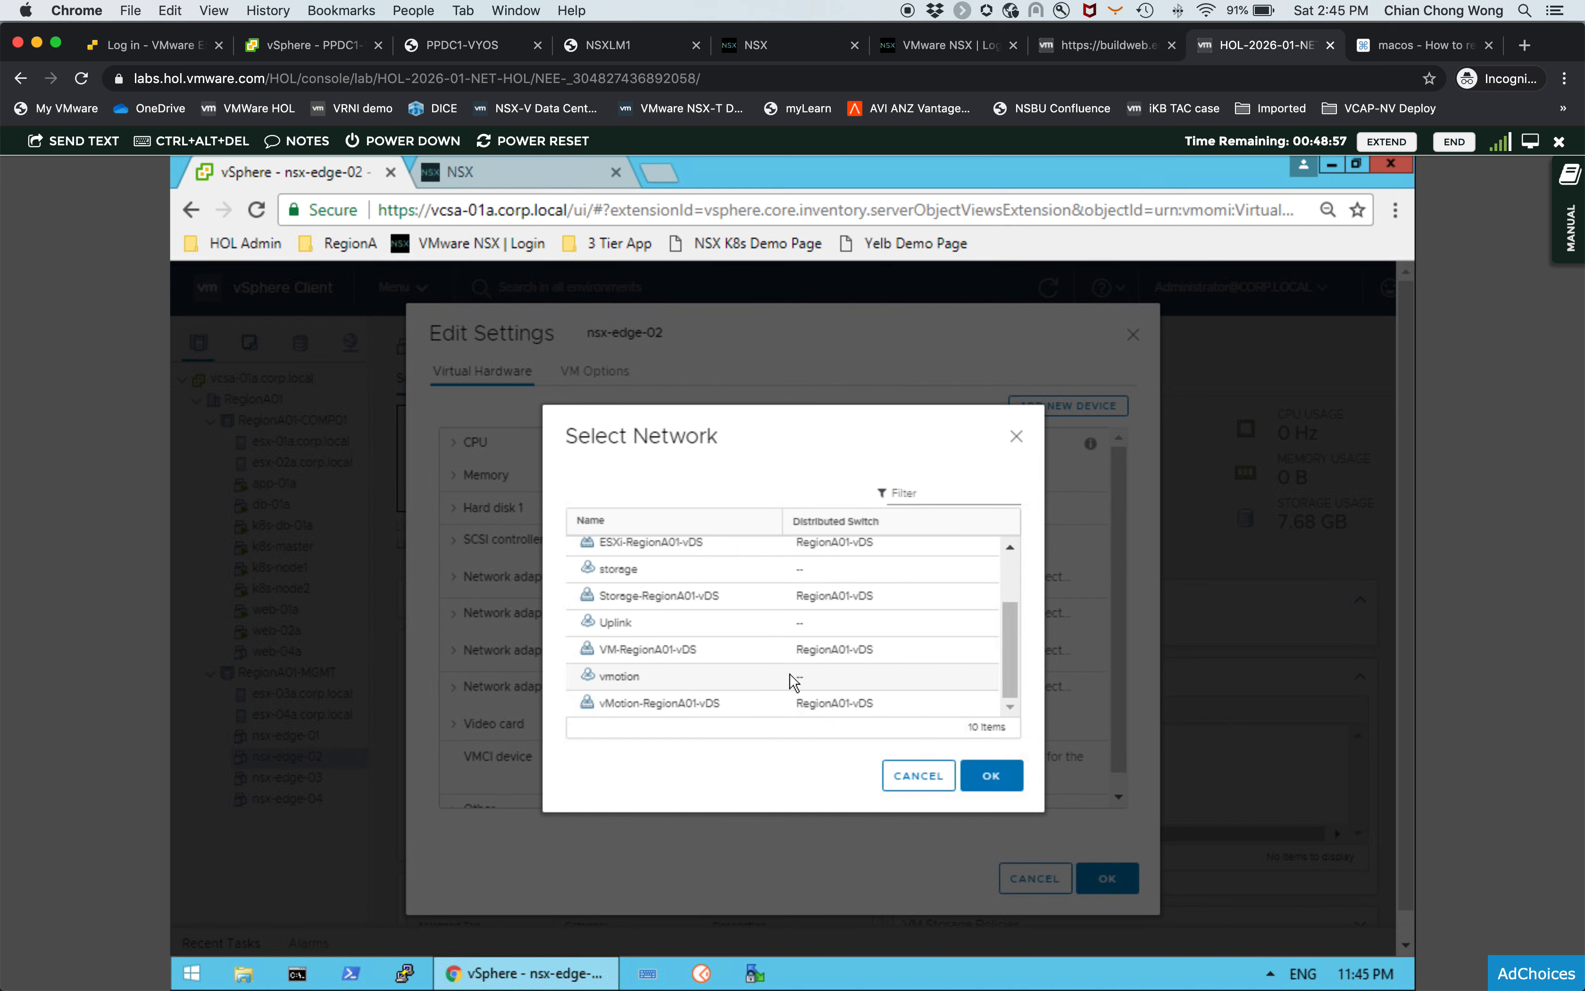
left_click(991, 779)
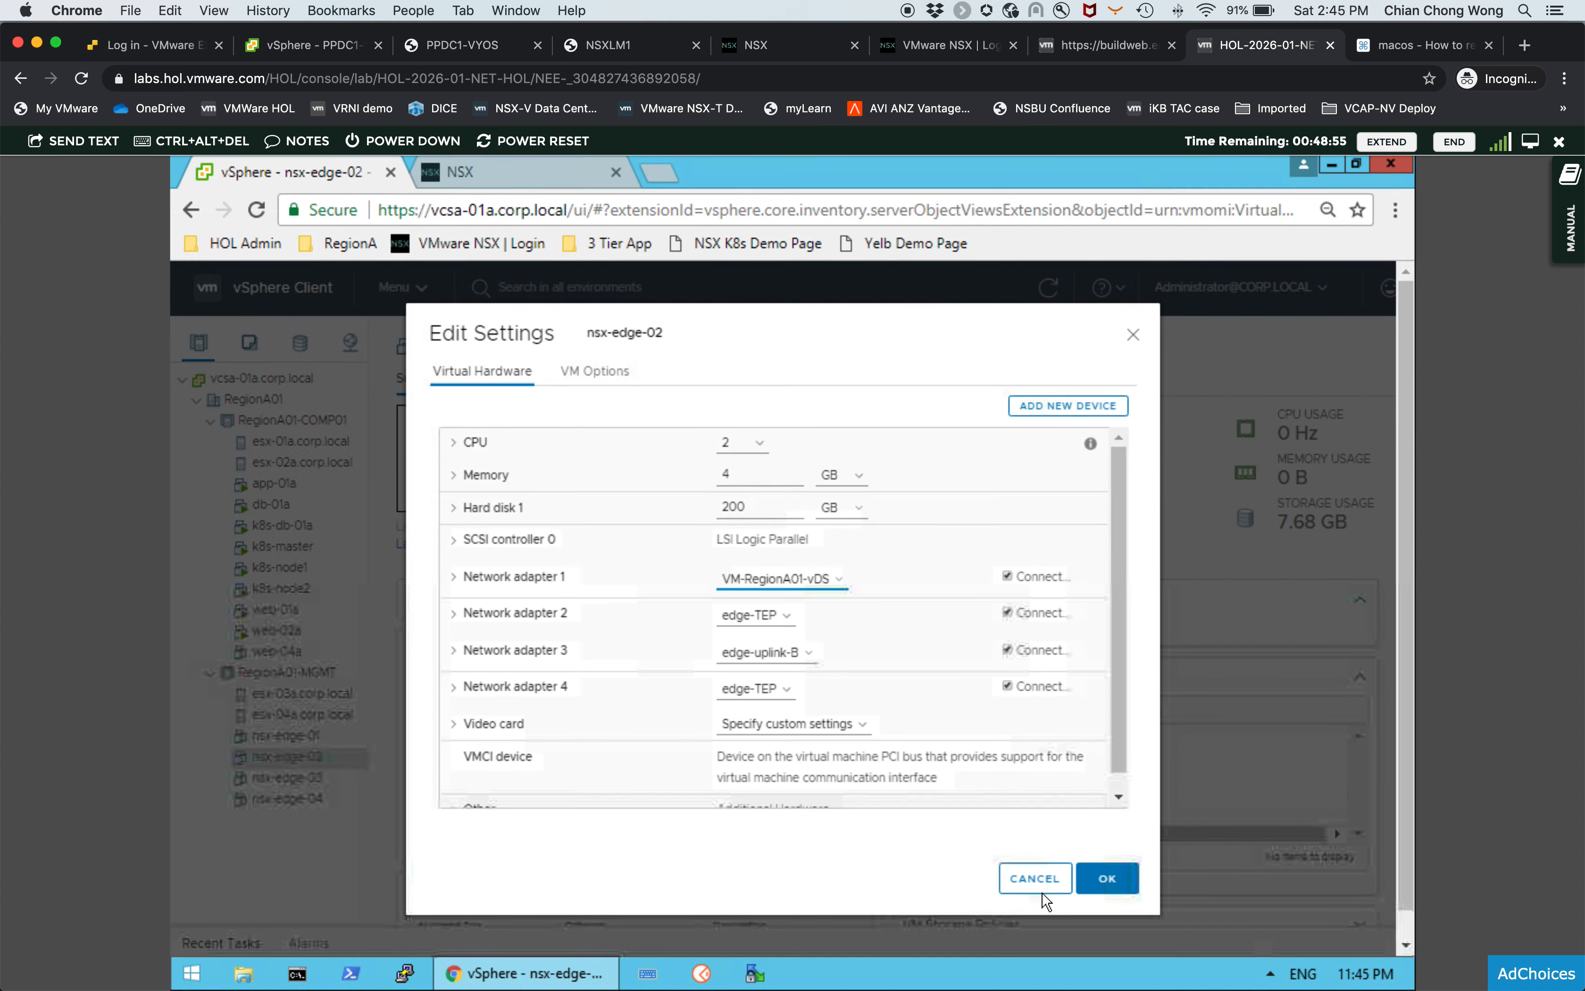
left_click(1046, 881)
- Return to NSX Manager and refresh the host transport nodes list again to recheck both hosts' node status
left_click(521, 171)
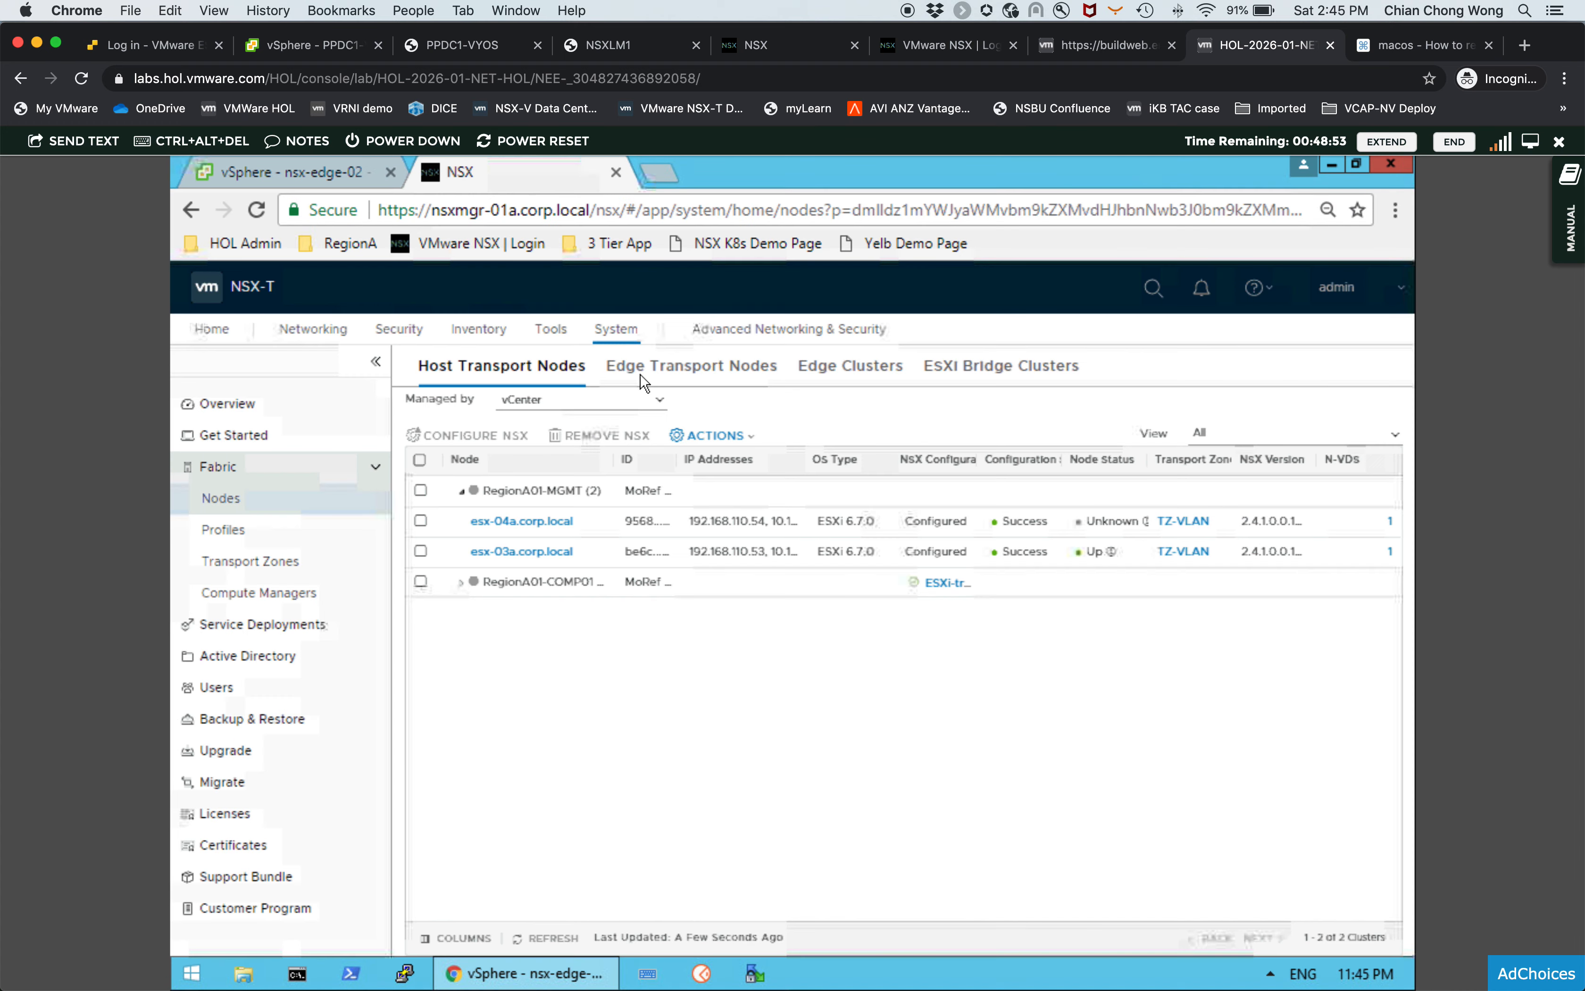
left_click(571, 943)
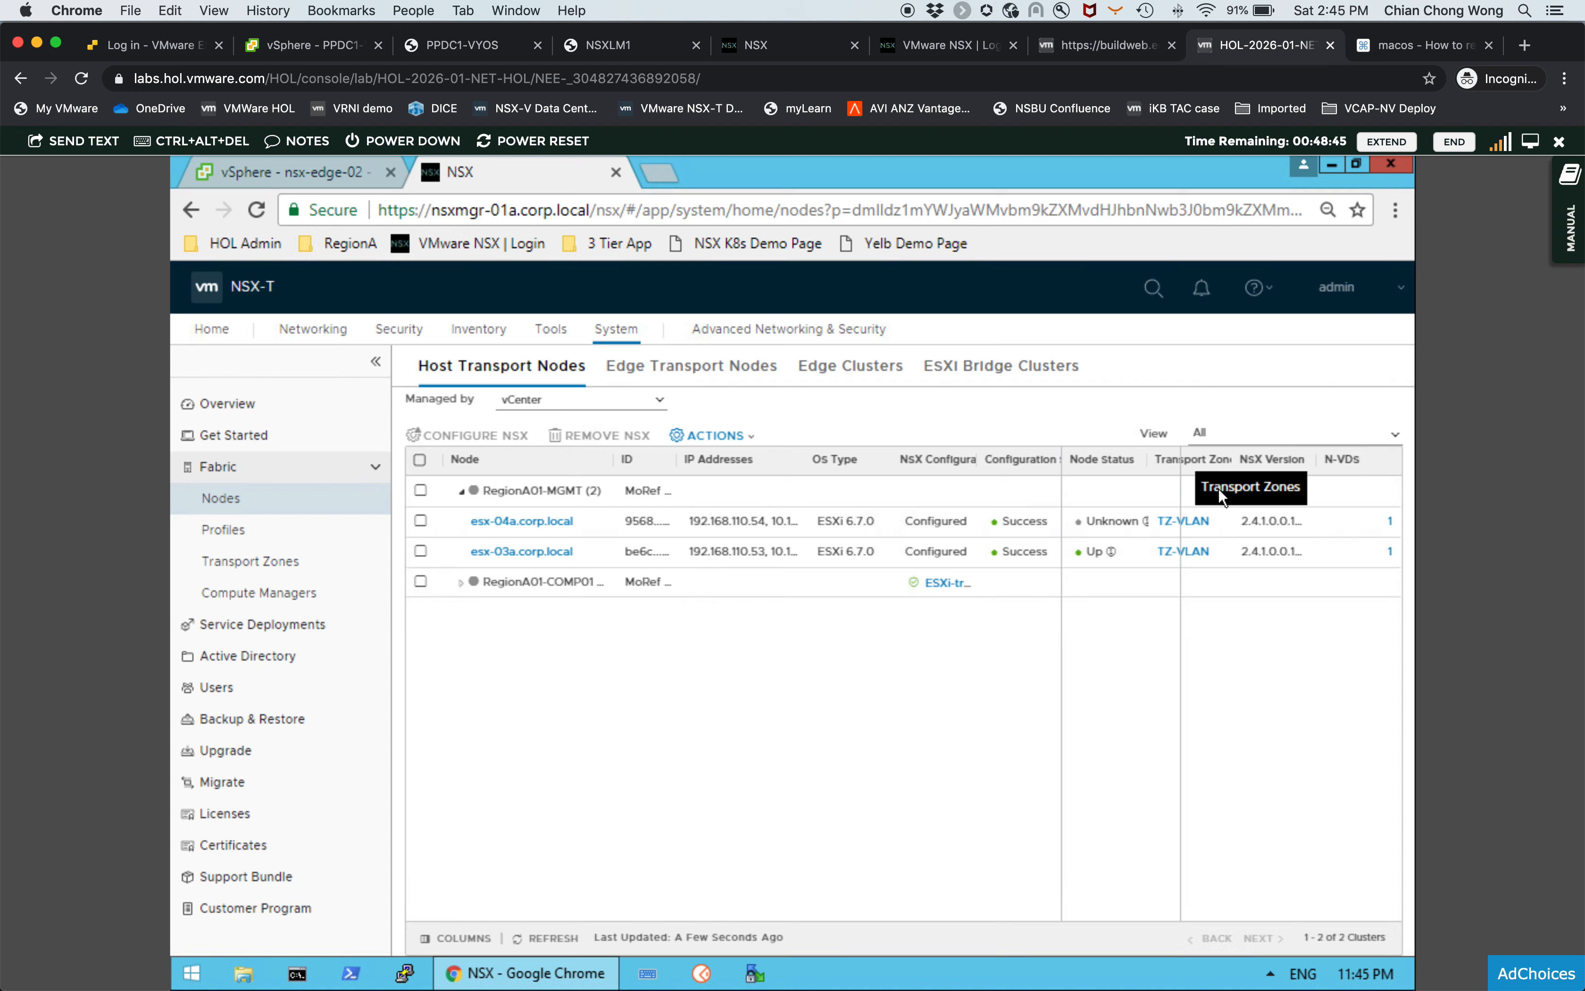
left_click(549, 938)
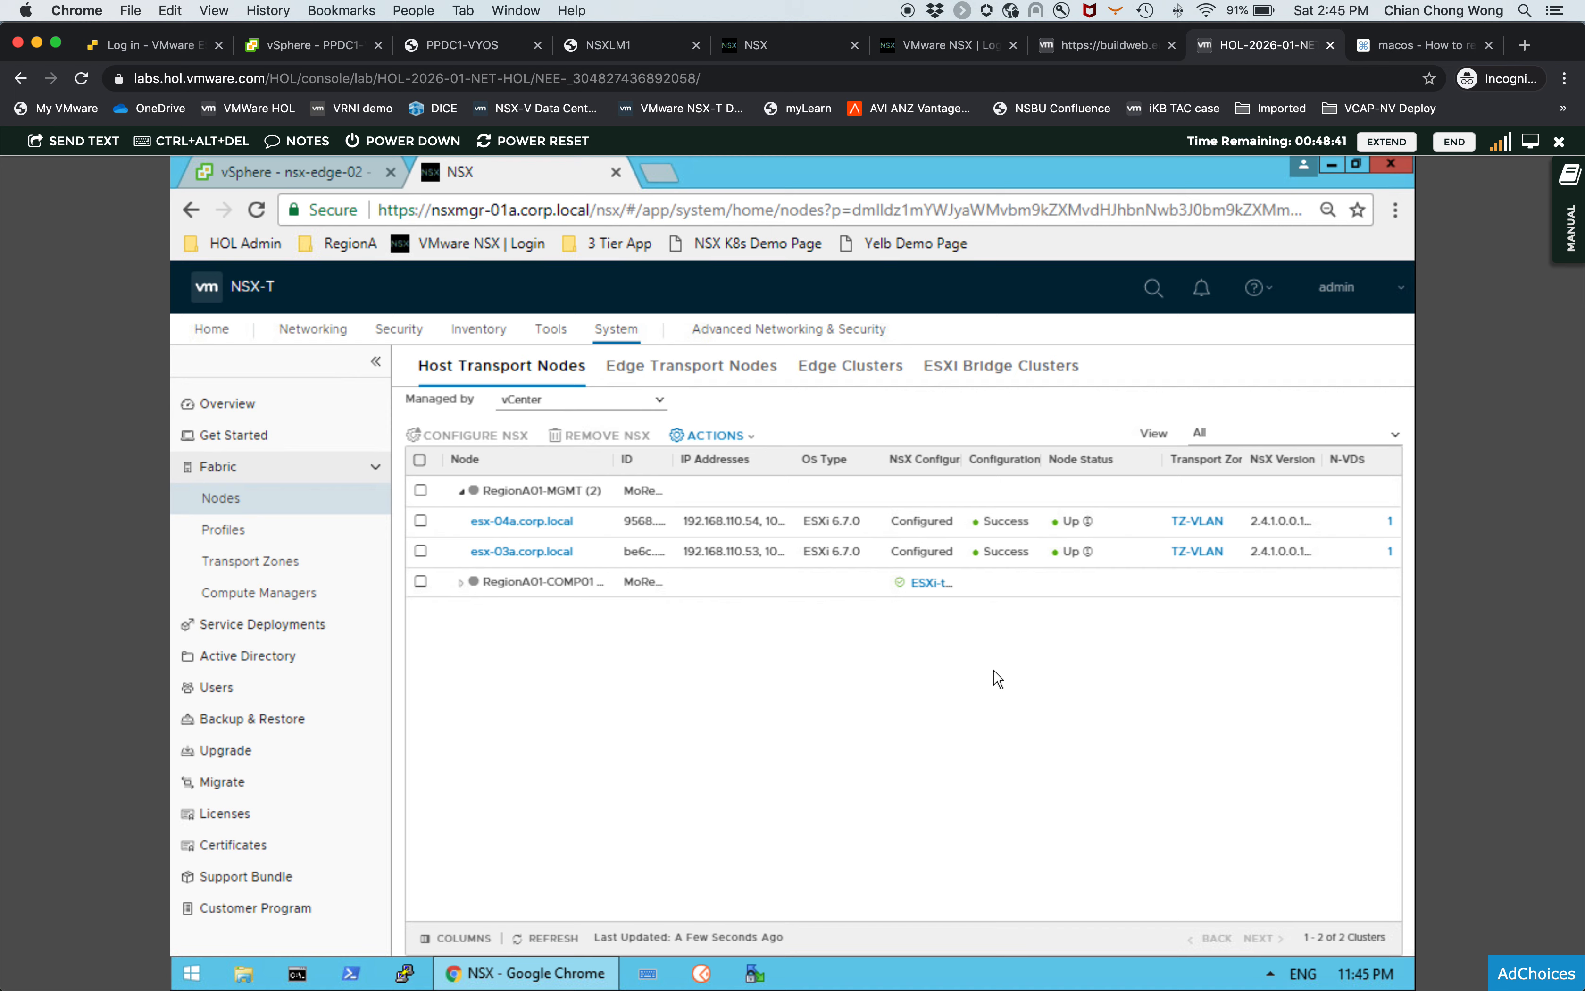